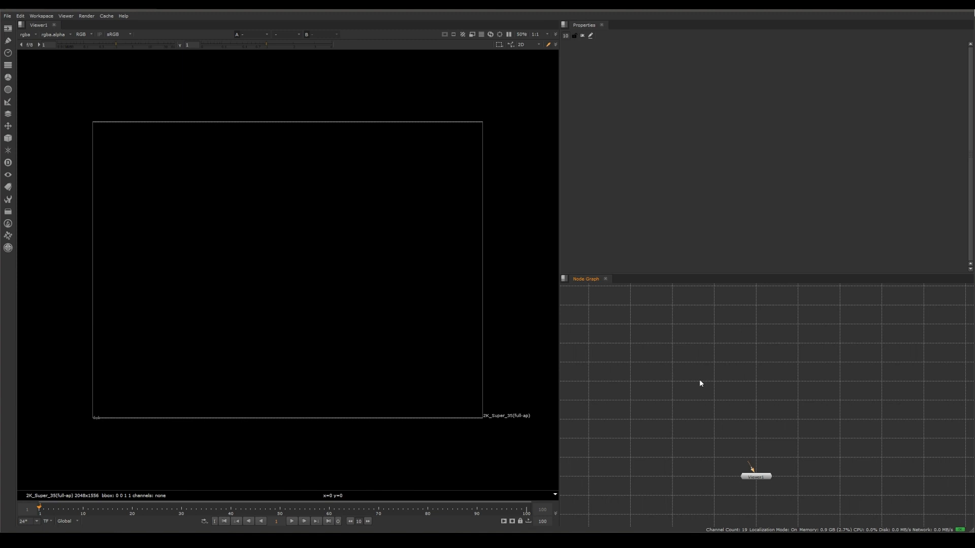
- Open the project settings and set the frame rate to 25 fps and the full size format to HD_1080 1920x1080
{"action": "middle_click_drag", "start_coordinate": [706, 394], "coordinate": [687, 378]}
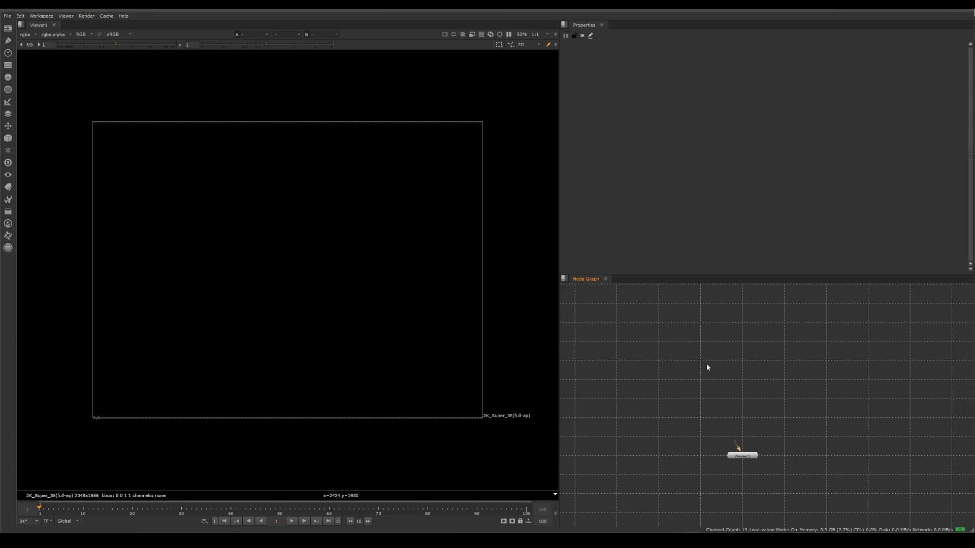
{"action": "key", "text": "s"}
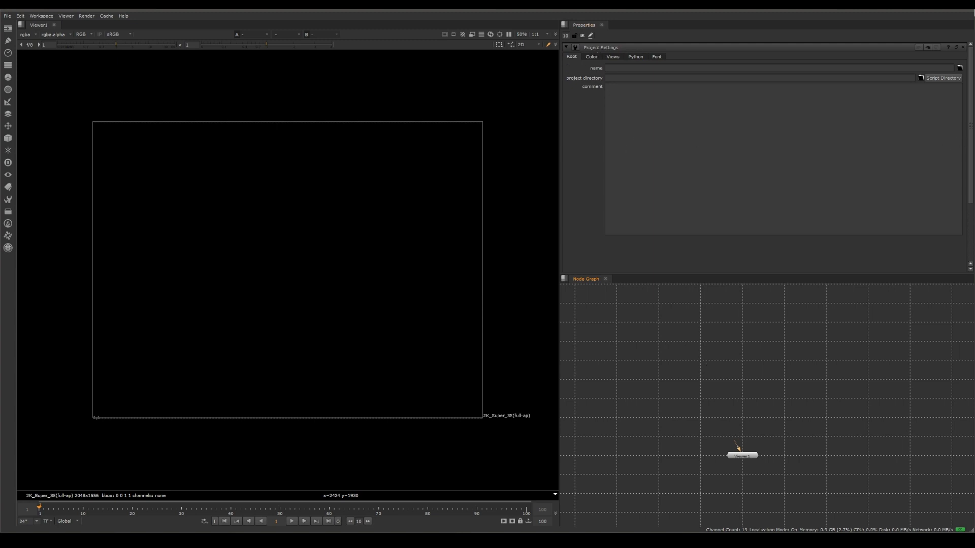
{"action": "left_click_drag", "start_coordinate": [971, 140], "coordinate": [970, 205]}
{"action": "left_click", "coordinate": [621, 208]}
{"action": "type", "text": "25"}
{"action": "key", "text": "Return"}
{"action": "left_click", "coordinate": [647, 217]}
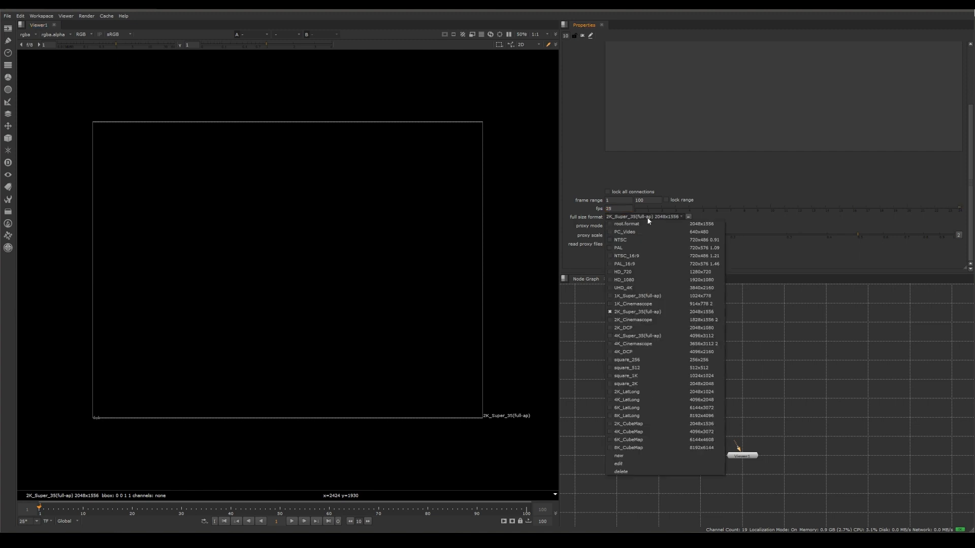
{"action": "left_click", "coordinate": [609, 280]}
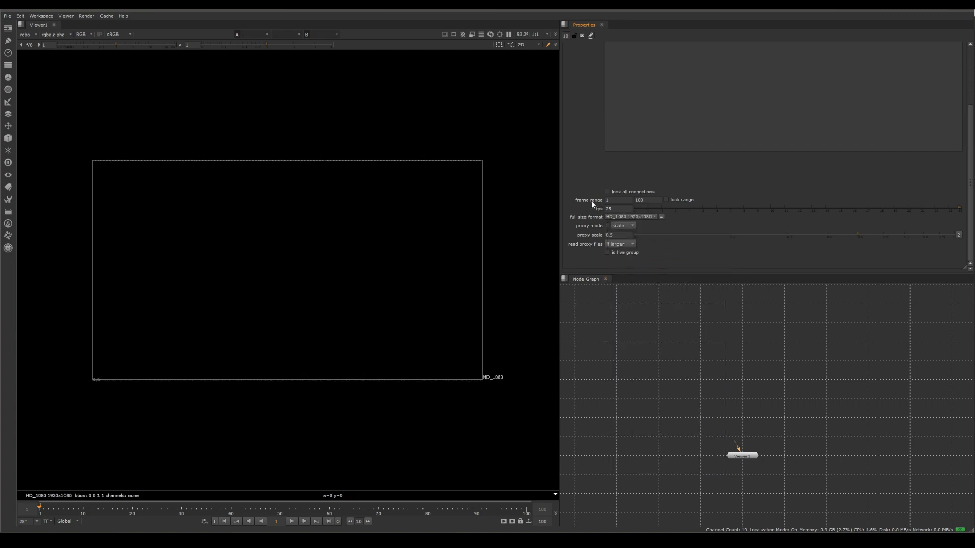
- Set the last frame of the project's frame range to 350
{"action": "left_click", "coordinate": [651, 201]}
{"action": "type", "text": "350"}
{"action": "key", "text": "Return"}
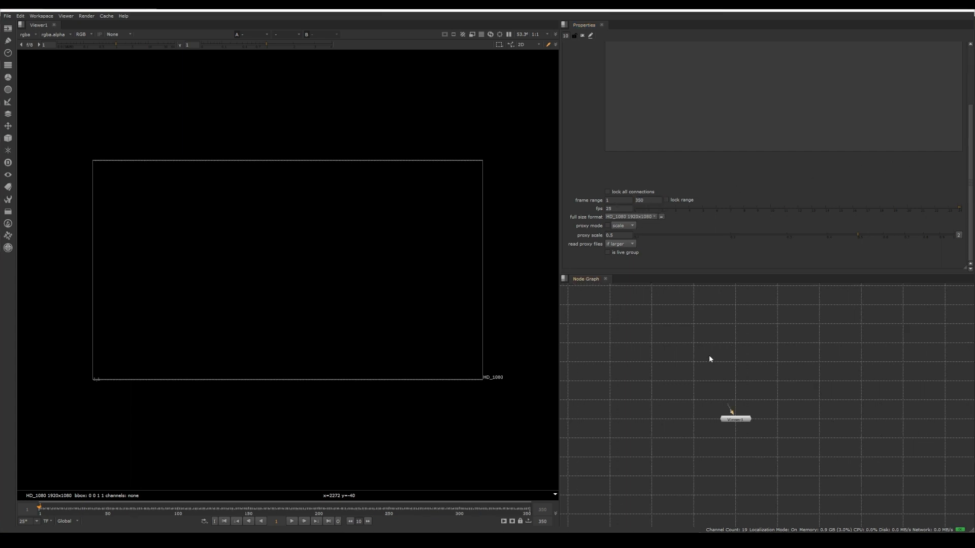
{"action": "middle_click_drag", "start_coordinate": [701, 355], "coordinate": [702, 352]}
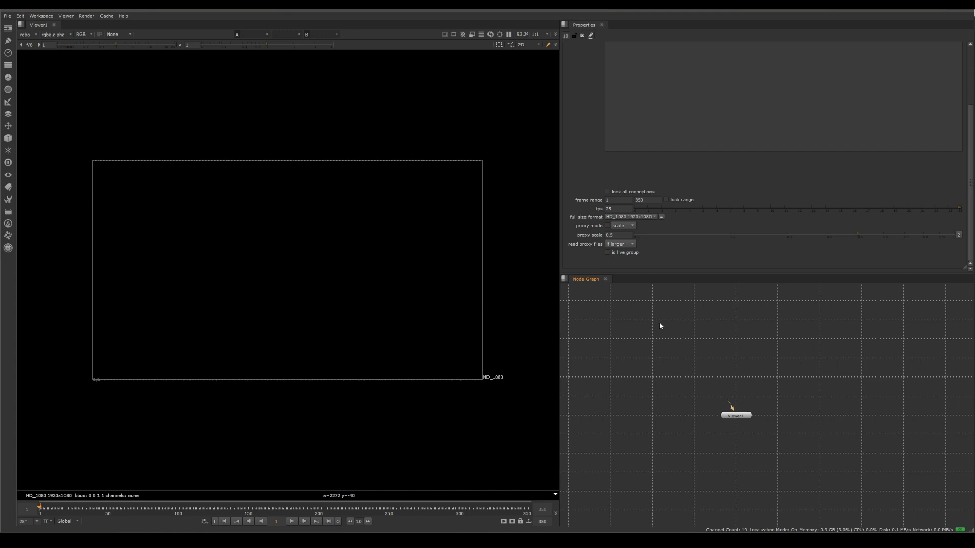
{"action": "key", "text": "Tab"}
{"action": "type", "text": "read"}
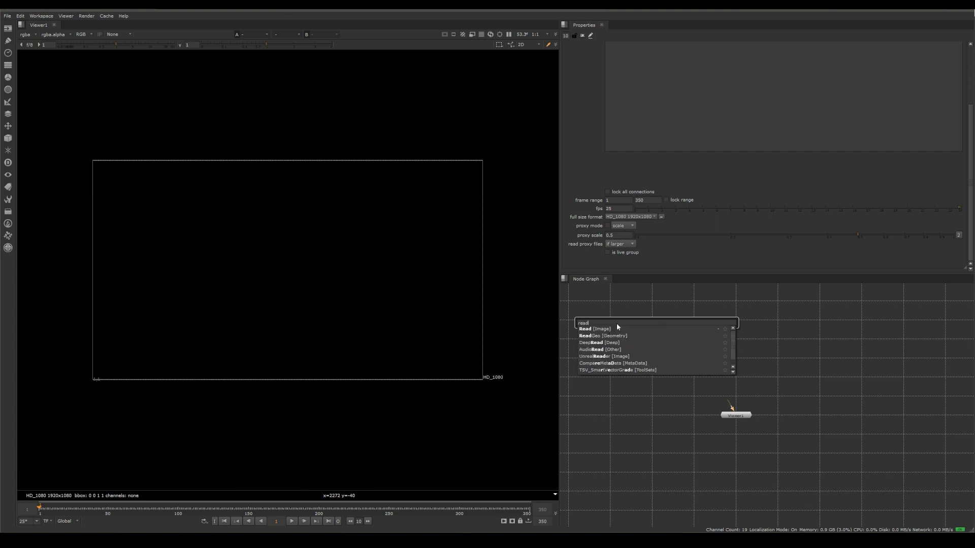
{"action": "key", "text": "Return"}
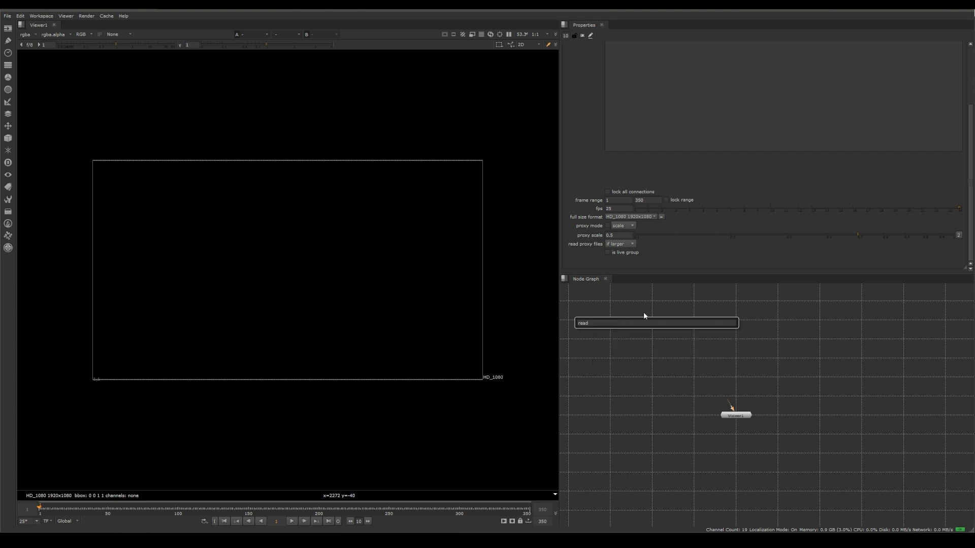
{"action": "right_click", "coordinate": [643, 322]}
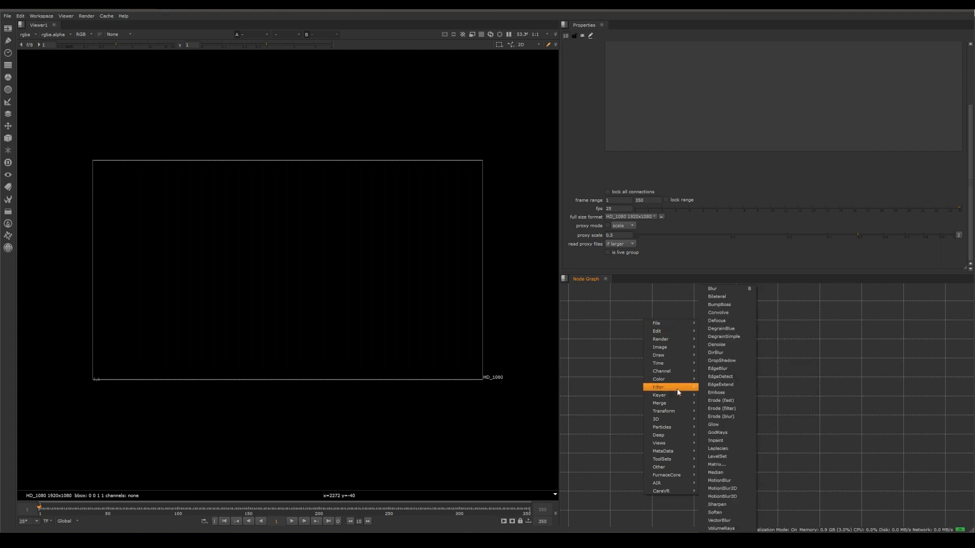
{"action": "mouse_move", "coordinate": [676, 343]}
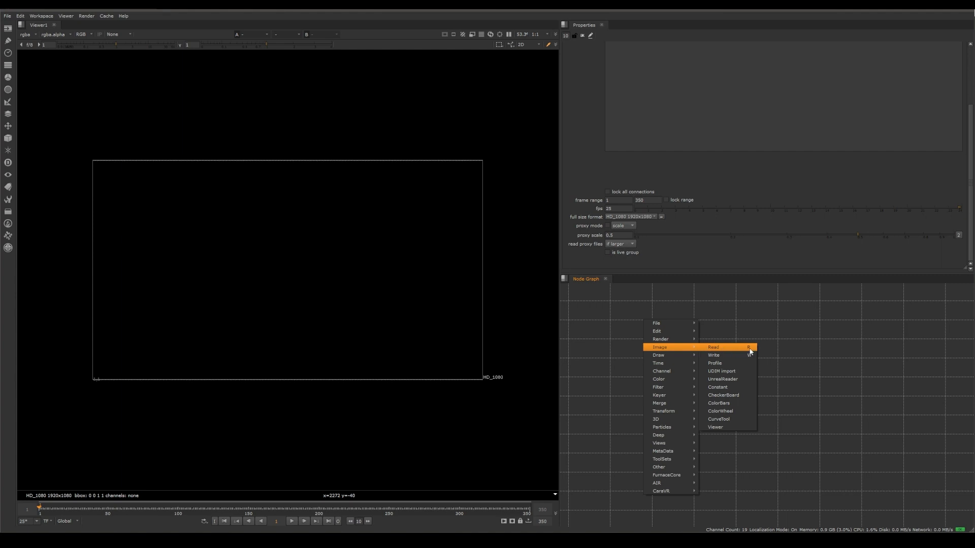
- Read in the image sequence Pplanet_####.exr 1-350 from the folder C:/Work/RND/2022/PPlanet/render/
{"action": "left_click", "coordinate": [703, 320]}
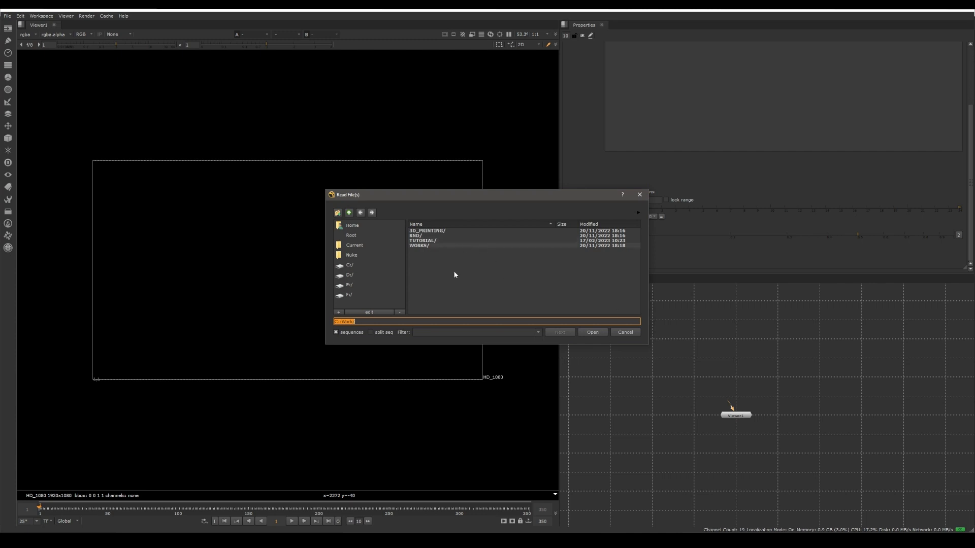
{"action": "double_click", "coordinate": [434, 235]}
{"action": "double_click", "coordinate": [432, 232]}
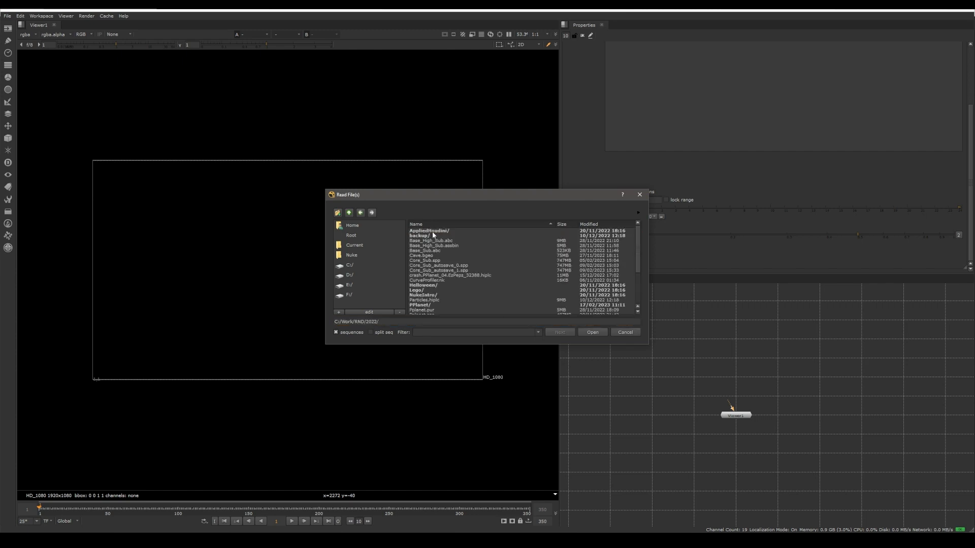
{"action": "scroll", "coordinate": [433, 283], "scroll_direction": "down", "scroll_amount": 2}
{"action": "double_click", "coordinate": [433, 275]}
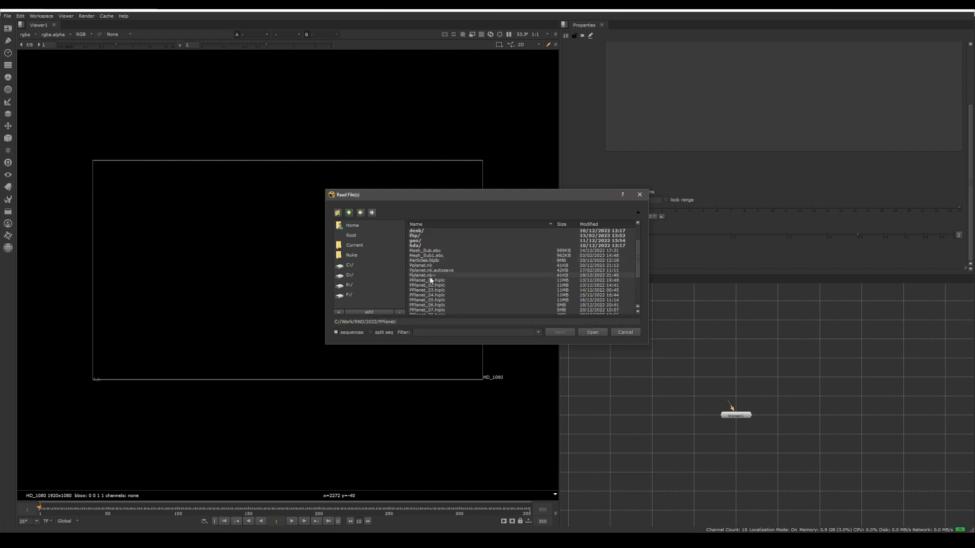
{"action": "scroll", "coordinate": [431, 275], "scroll_direction": "down", "scroll_amount": 5}
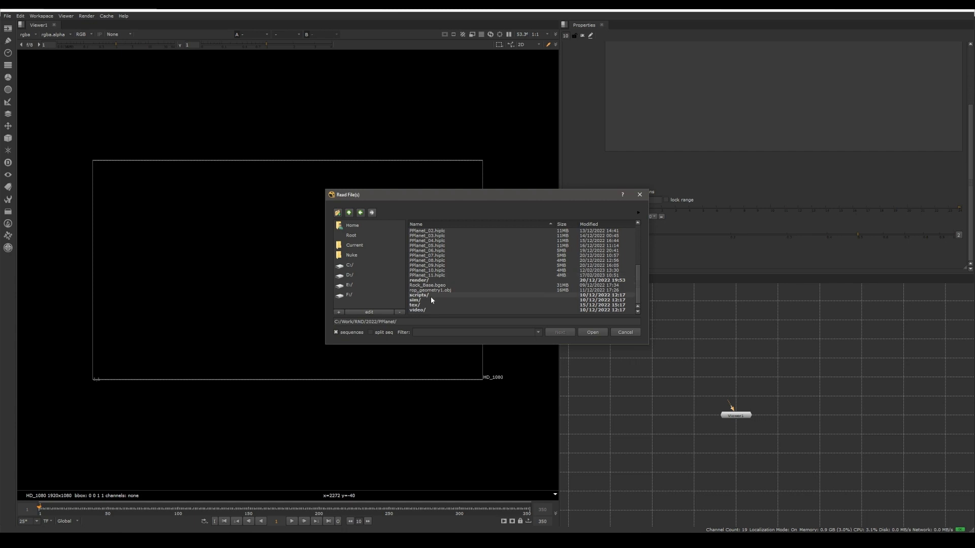
{"action": "double_click", "coordinate": [428, 280]}
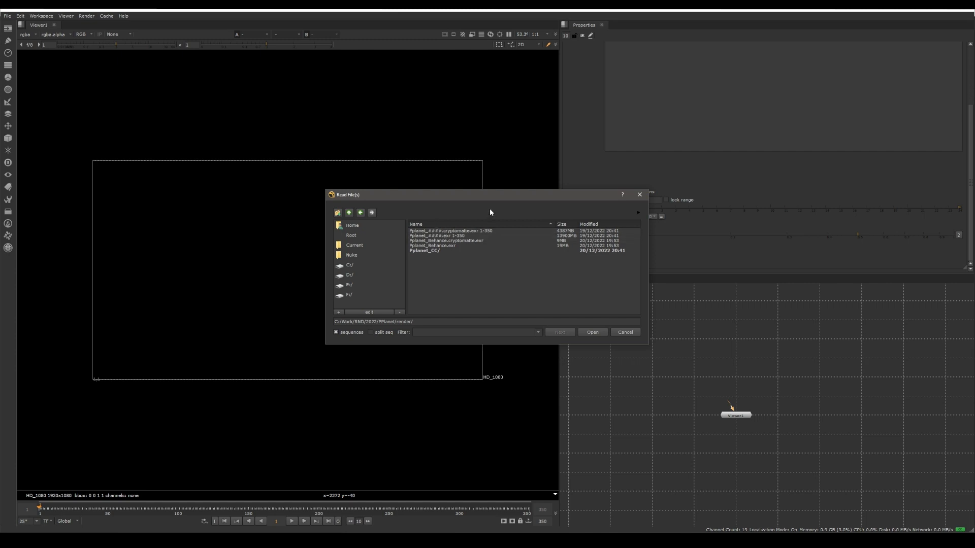
{"action": "left_click", "coordinate": [441, 237]}
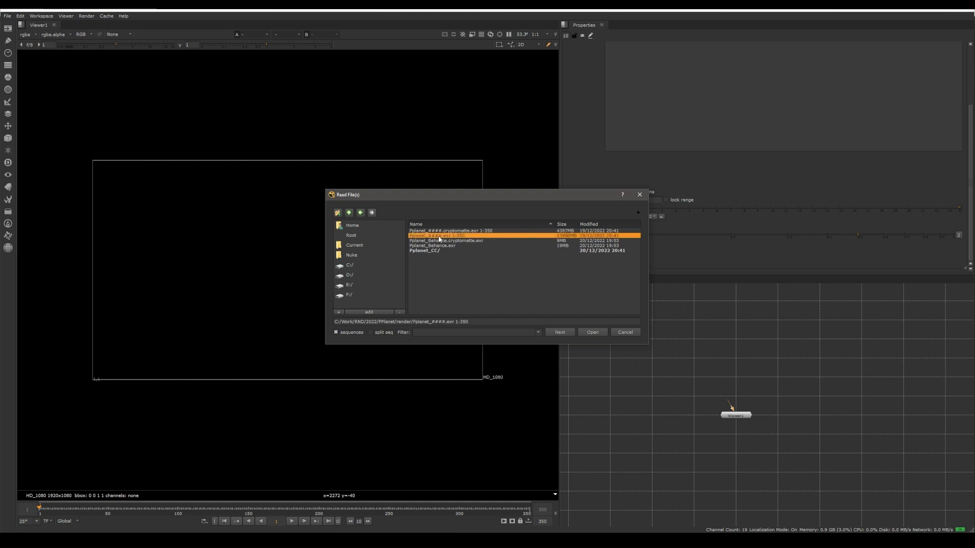
{"action": "left_click", "coordinate": [593, 332]}
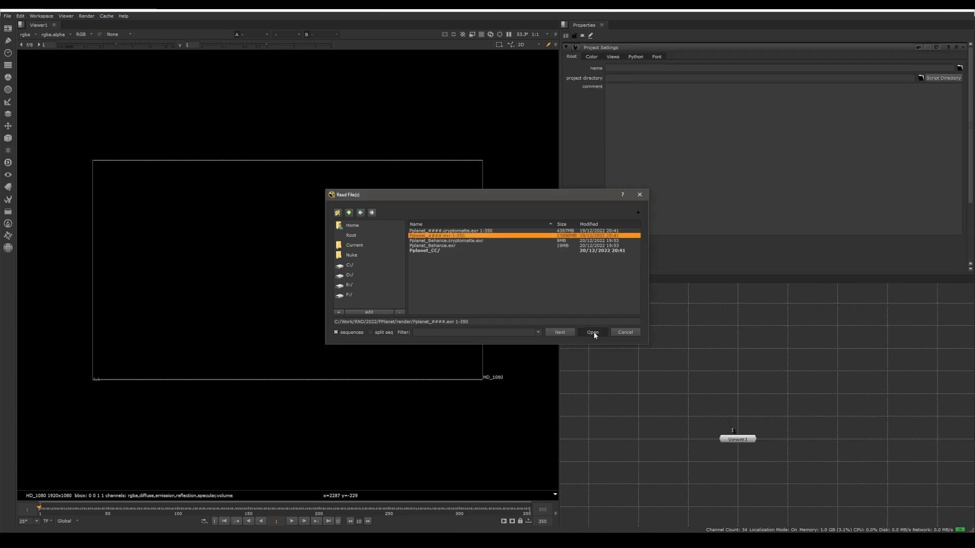
- Position the new Read node above the viewer node and connect it to Viewer1
{"action": "left_click_drag", "start_coordinate": [720, 334], "coordinate": [722, 321]}
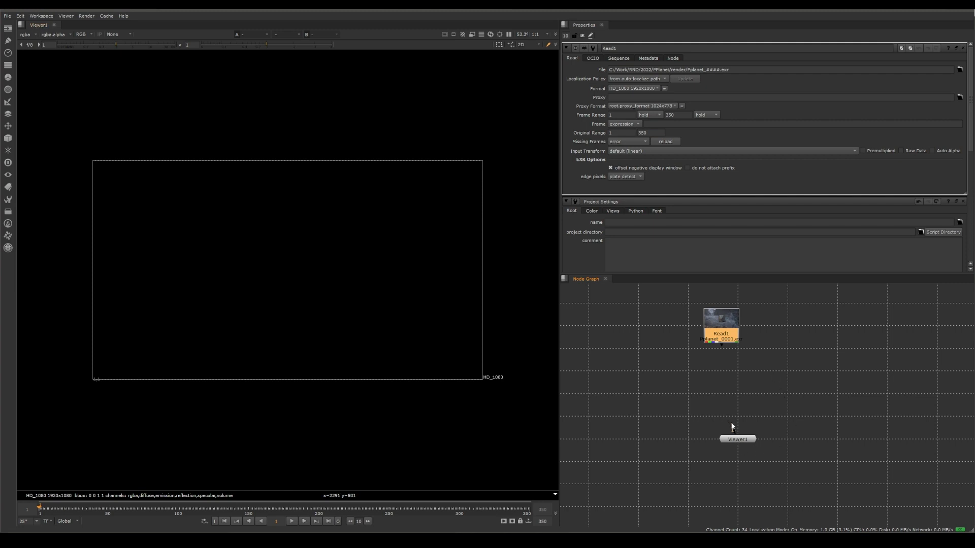
{"action": "left_click_drag", "start_coordinate": [729, 427], "coordinate": [739, 389]}
{"action": "key", "text": "1"}
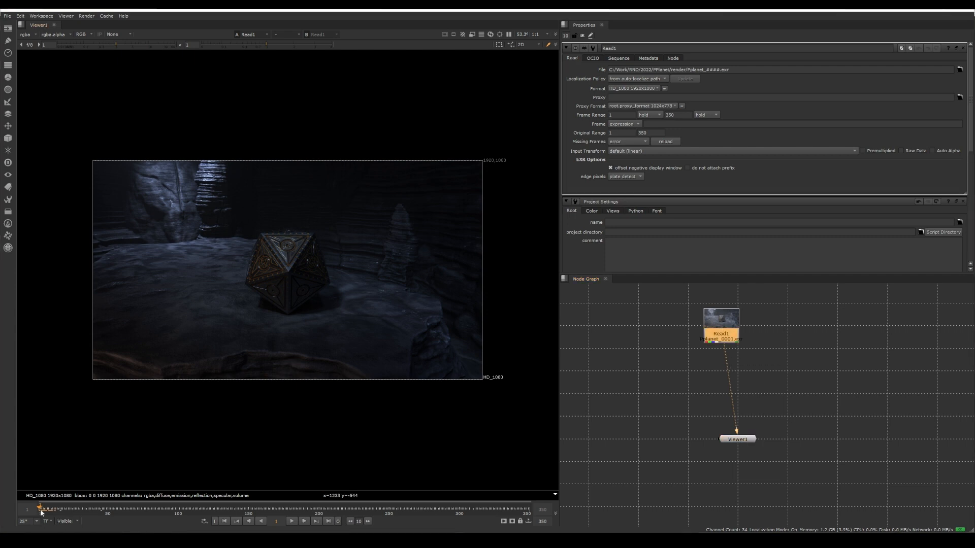
- Set the viewer's downscale ratio to 1:4 while scrubbing the sequence, ending back on frame 1
{"action": "left_click_drag", "start_coordinate": [41, 509], "coordinate": [162, 509]}
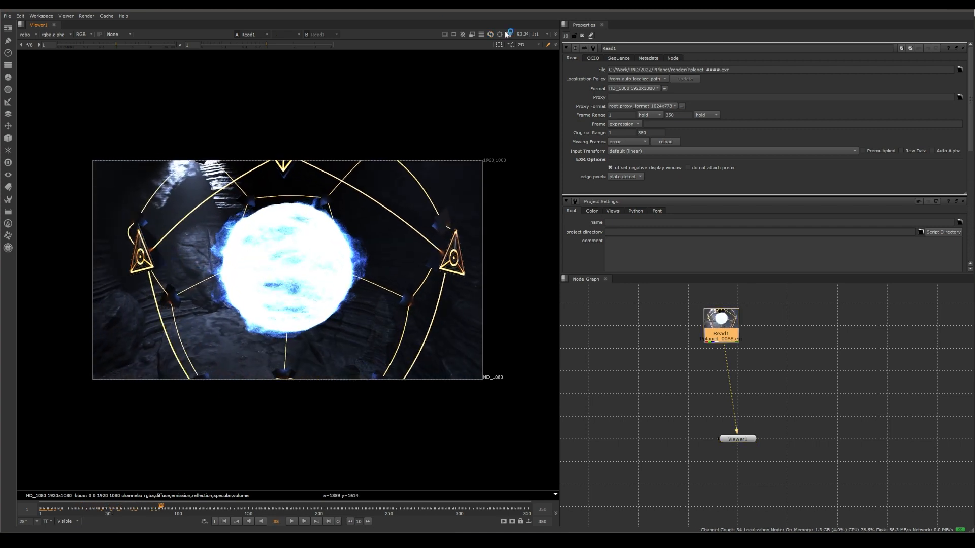
{"action": "left_click", "coordinate": [539, 33]}
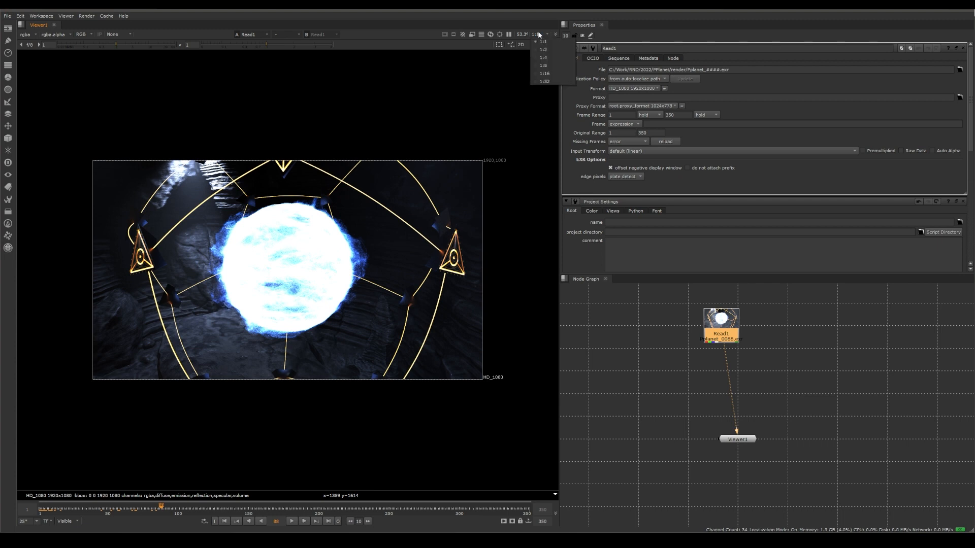
{"action": "left_click", "coordinate": [539, 57]}
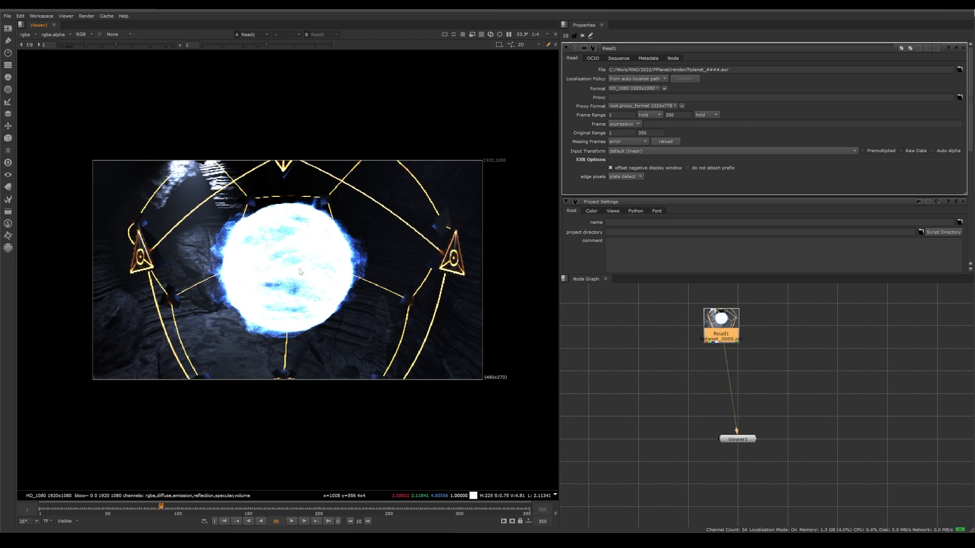
{"action": "left_click_drag", "start_coordinate": [160, 509], "coordinate": [39, 510]}
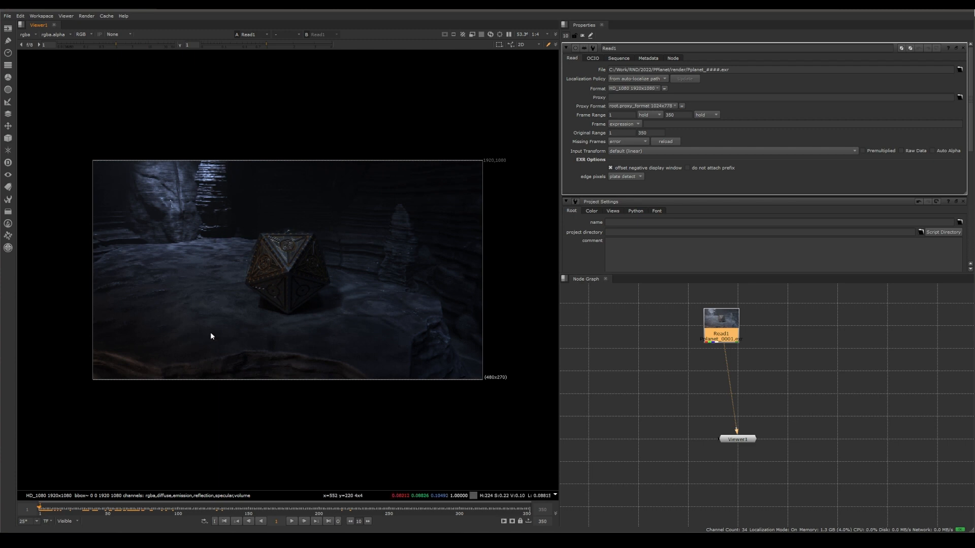
- Add nine unconnected Grade nodes in the empty area of the node graph beside the Read node
{"action": "left_click", "coordinate": [792, 356]}
{"action": "middle_click_drag", "start_coordinate": [792, 355], "coordinate": [843, 357]}
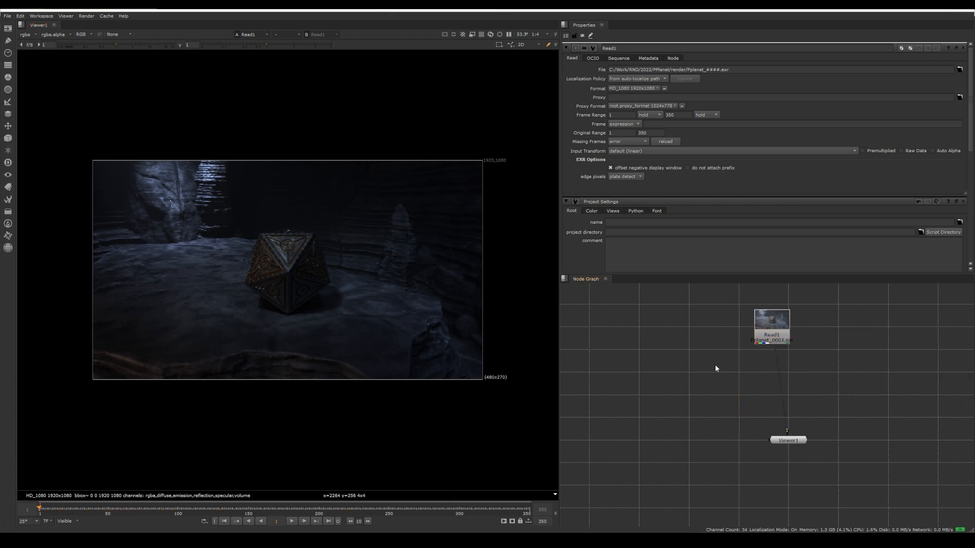
{"action": "middle_click_drag", "start_coordinate": [592, 365], "coordinate": [634, 359]}
{"action": "key", "text": "g"}
{"action": "key", "text": "g"}
{"action": "key", "text": "g"}
{"action": "key", "text": "g"}
{"action": "key", "text": "g"}
{"action": "key", "text": "g"}
{"action": "key", "text": "g"}
{"action": "key", "text": "g"}
{"action": "key", "text": "g"}
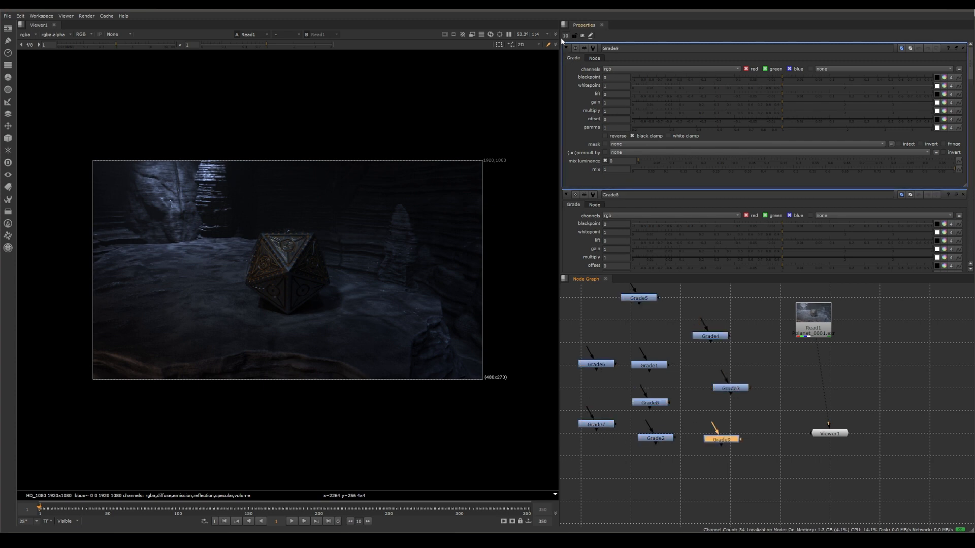
{"action": "left_click", "coordinate": [590, 36]}
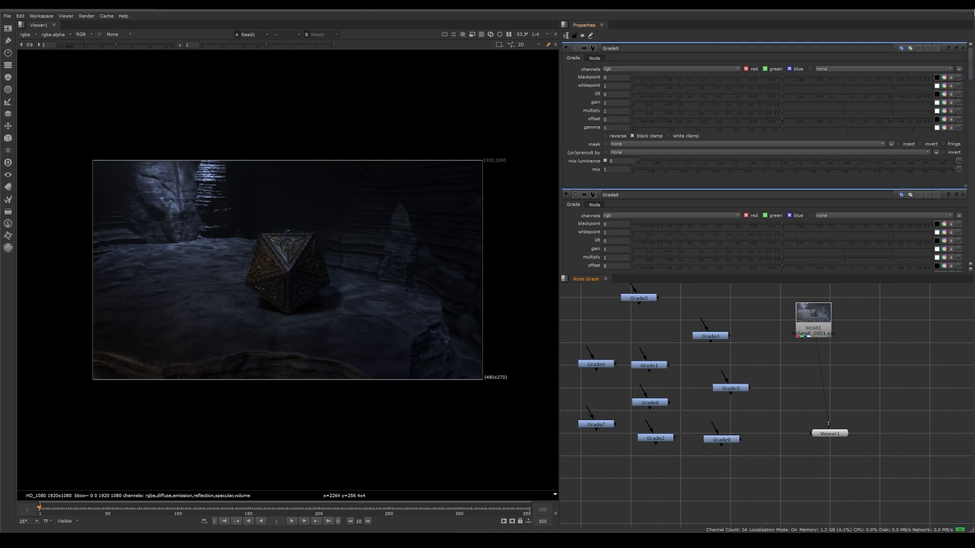
{"action": "left_click_drag", "start_coordinate": [569, 35], "coordinate": [562, 36]}
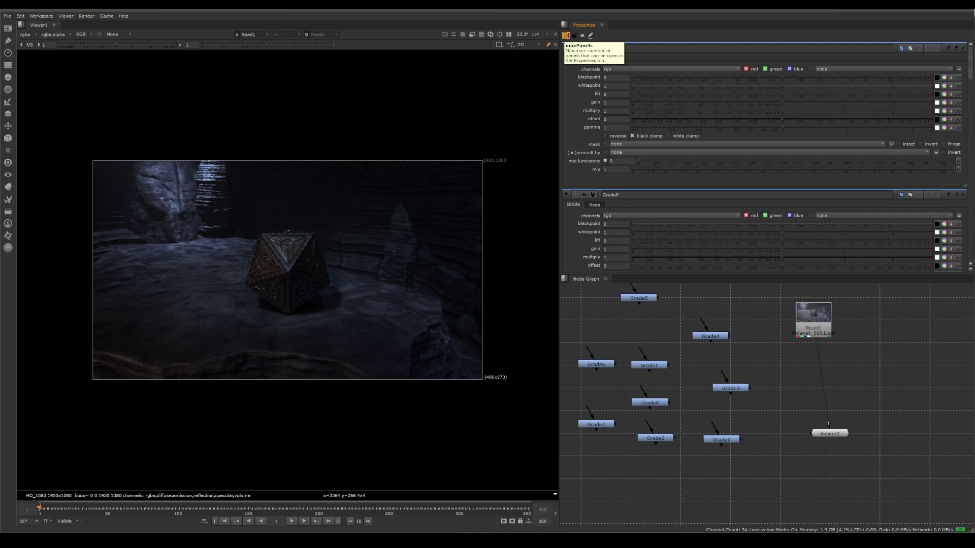
{"action": "key", "text": "Return"}
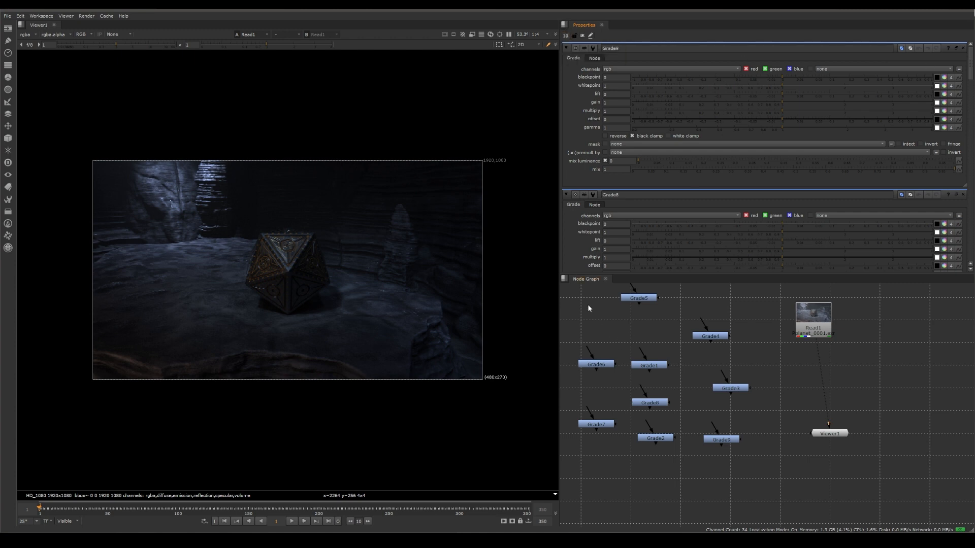
- Delete all nine Grade nodes from the node graph
{"action": "left_click_drag", "start_coordinate": [576, 294], "coordinate": [748, 483]}
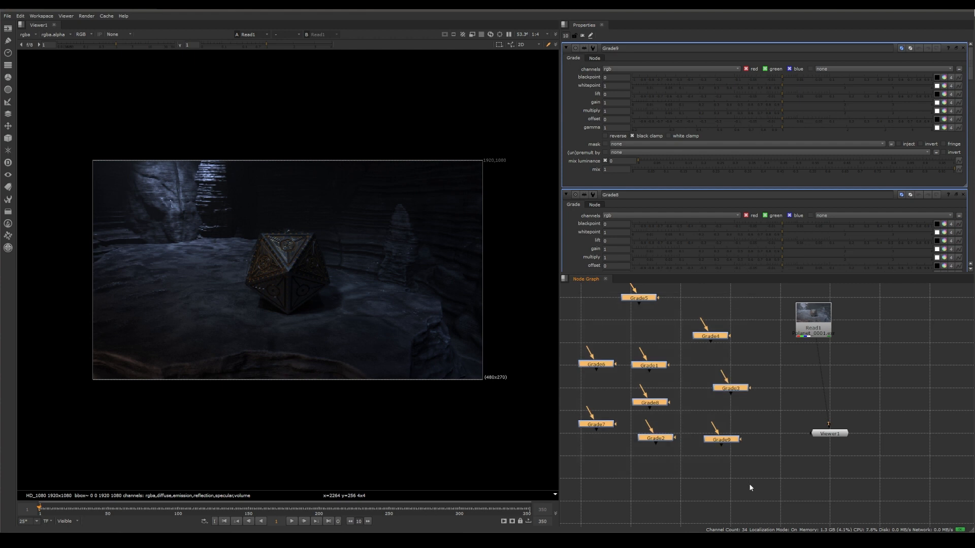
{"action": "key", "text": "Delete"}
- Limit the maximum number of node panels open in the Properties bin to 1
{"action": "double_click", "coordinate": [566, 35]}
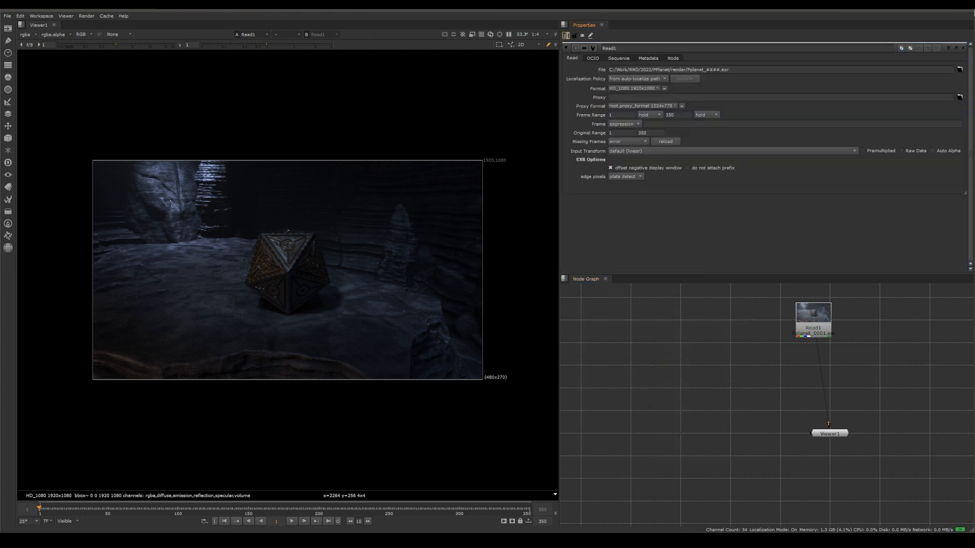
{"action": "type", "text": "1"}
{"action": "left_click", "coordinate": [748, 338]}
- Open the project settings' color options and switch color management to OCIO
{"action": "key", "text": "s"}
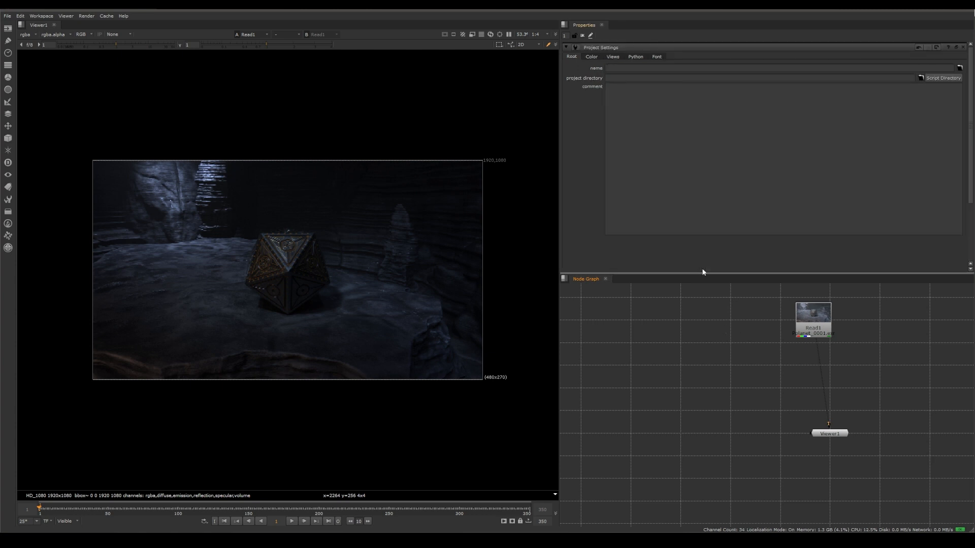
{"action": "left_click", "coordinate": [591, 57]}
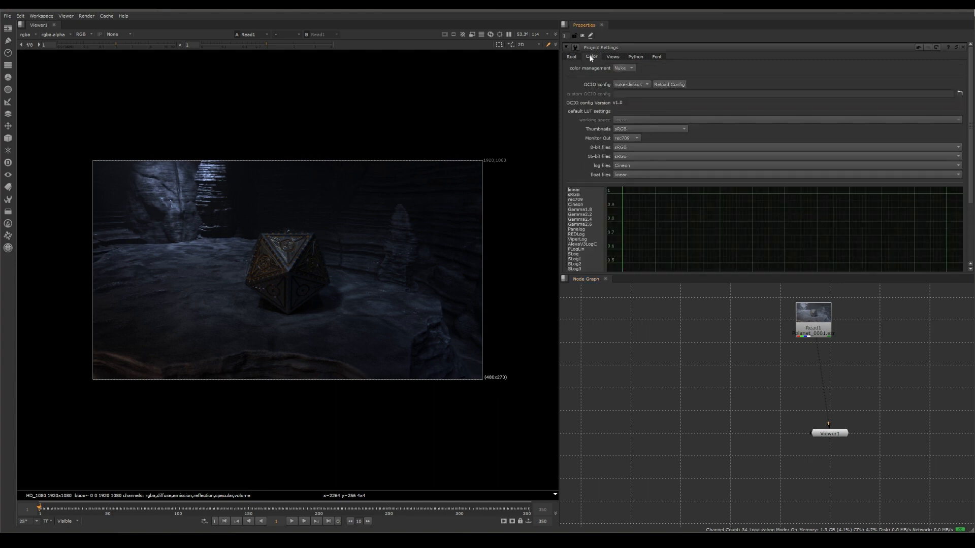
{"action": "left_click", "coordinate": [627, 68]}
{"action": "left_click", "coordinate": [624, 76]}
- Load config.ocio from the aces_1.0.3 folder of the imageworks OpenColorIO configs as the custom OCIO config
{"action": "left_click", "coordinate": [637, 85]}
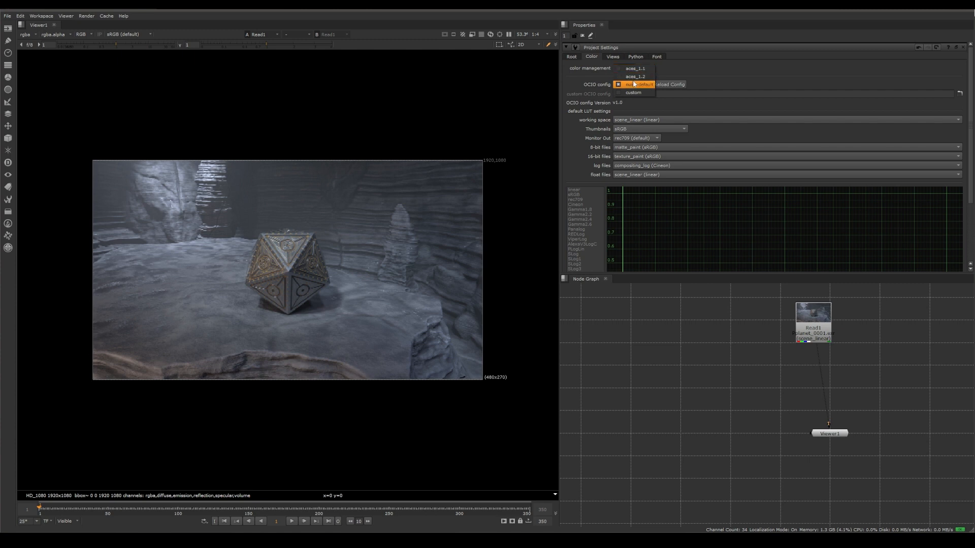
{"action": "left_click", "coordinate": [619, 94]}
{"action": "left_click", "coordinate": [960, 94]}
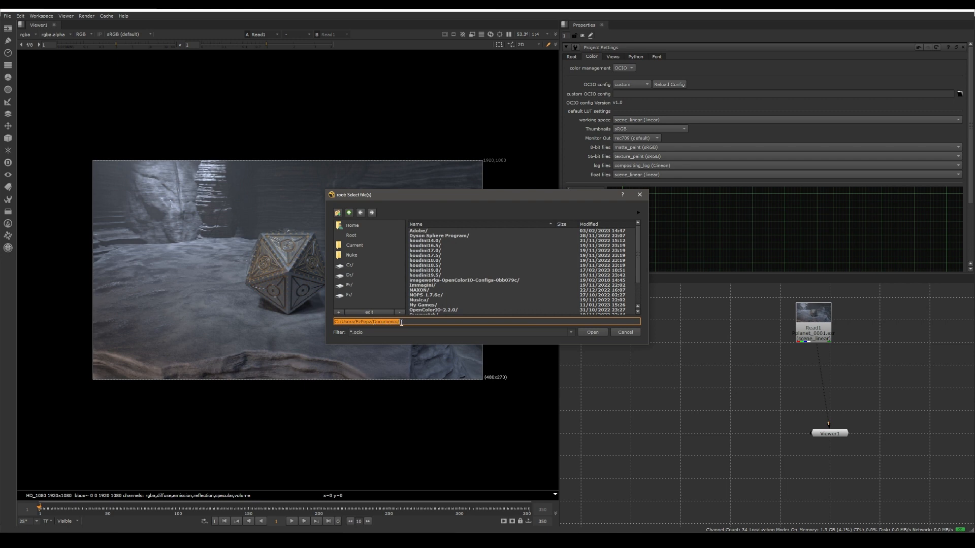
{"action": "left_click", "coordinate": [401, 322]}
{"action": "double_click", "coordinate": [448, 280]}
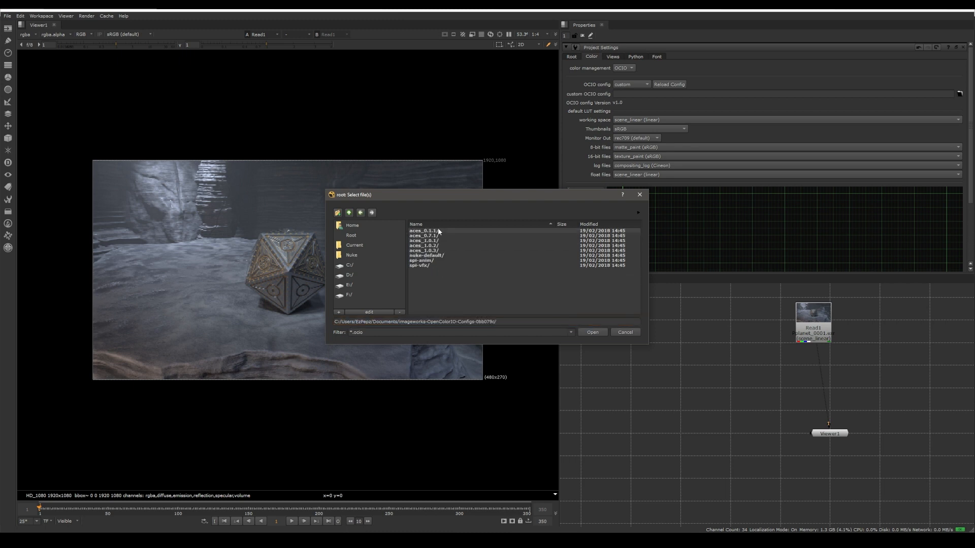
{"action": "double_click", "coordinate": [419, 251]}
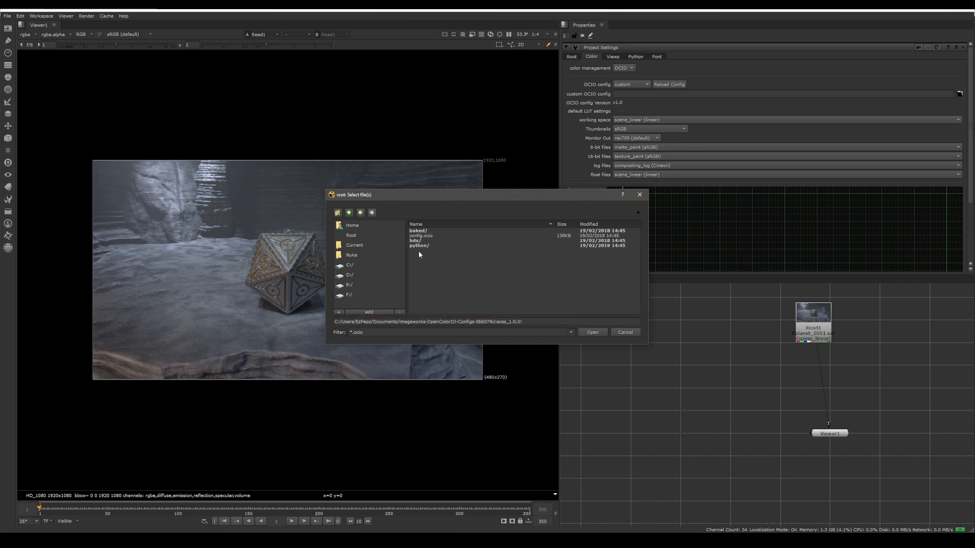
{"action": "left_click", "coordinate": [432, 236]}
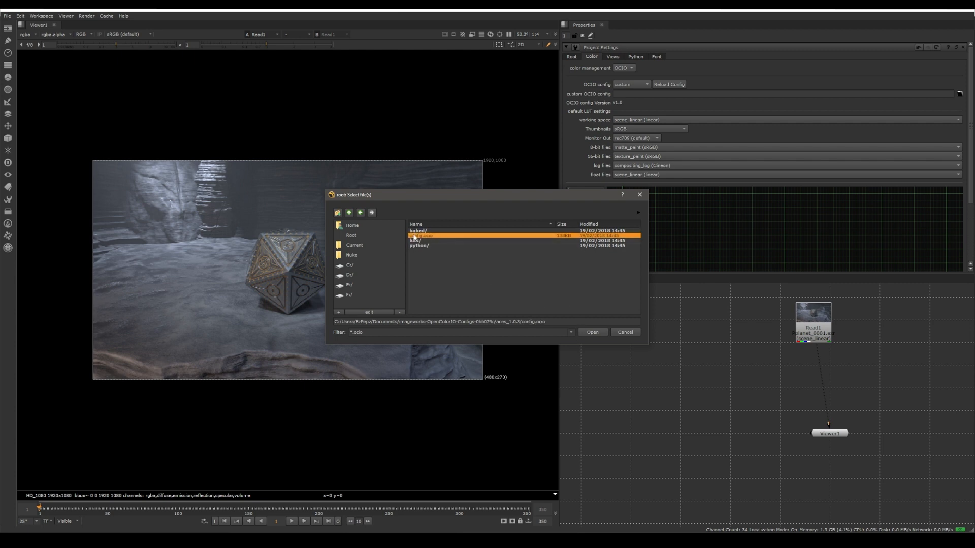
{"action": "left_click", "coordinate": [593, 332]}
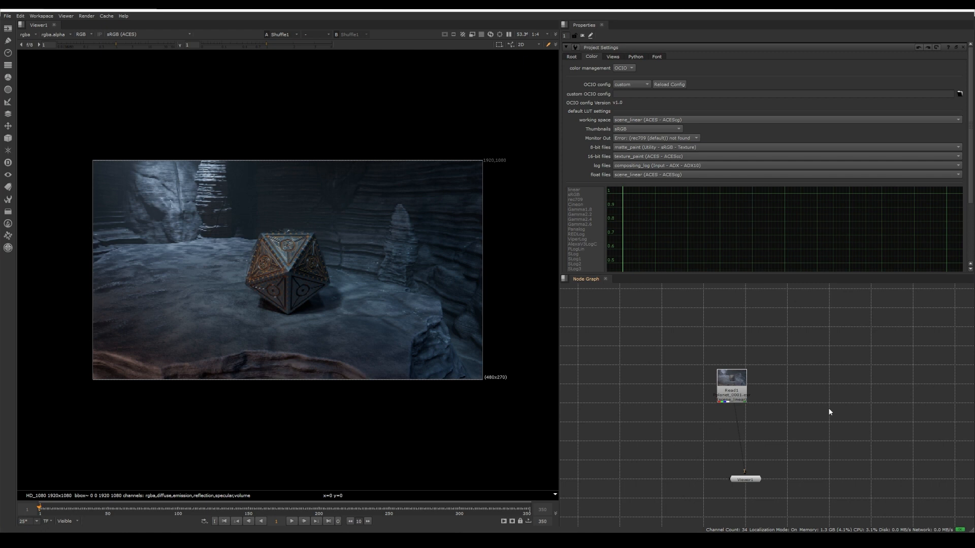
- Move the Read node up in the node graph so it sits straight above the Viewer node
{"action": "middle_click_drag", "start_coordinate": [828, 407], "coordinate": [812, 425]}
{"action": "scroll", "coordinate": [808, 422], "scroll_direction": "down", "scroll_amount": 2}
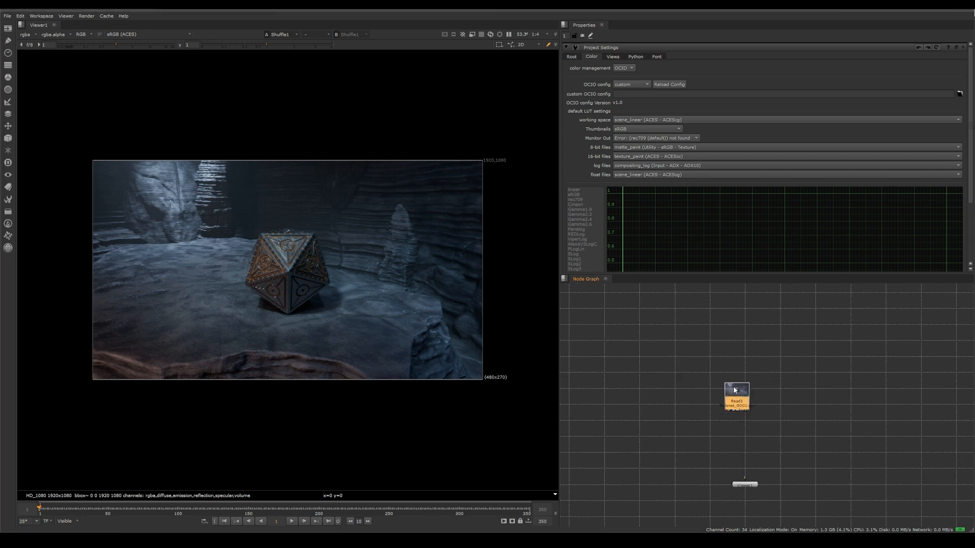
{"action": "left_click_drag", "start_coordinate": [730, 403], "coordinate": [743, 321]}
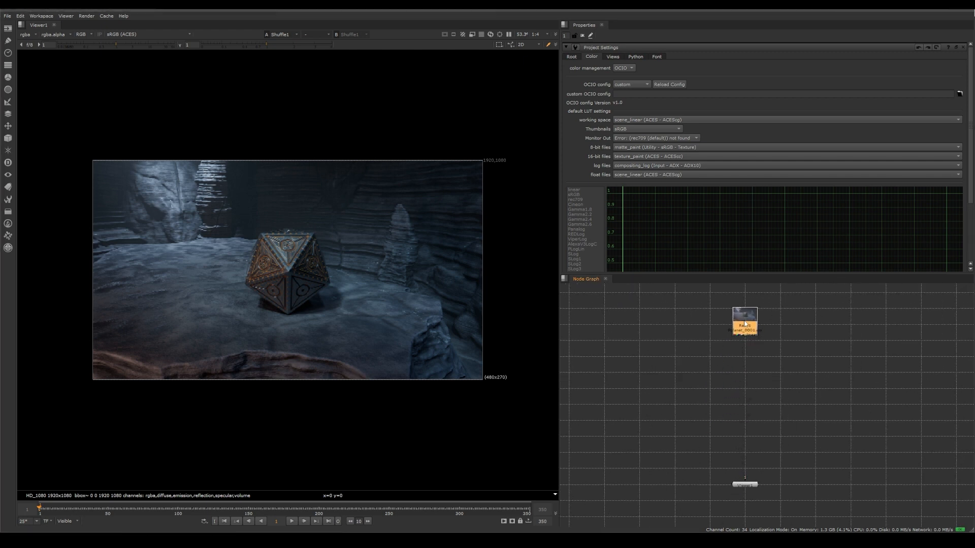
{"action": "scroll", "coordinate": [741, 320], "scroll_direction": "up", "scroll_amount": 2}
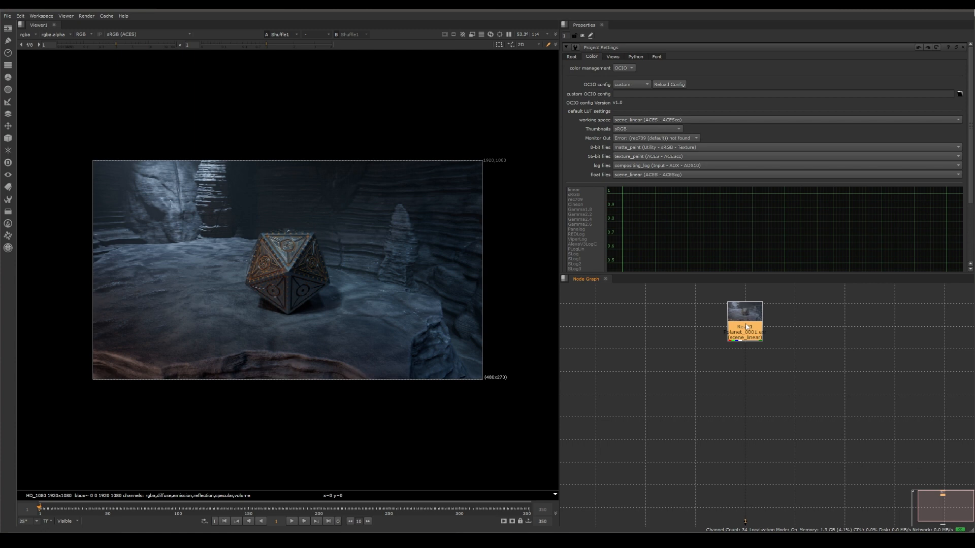
- Add a Shuffle node after the Read node, place it below and to the left, and set its input layer to diffuse
{"action": "middle_click_drag", "start_coordinate": [700, 398], "coordinate": [717, 403]}
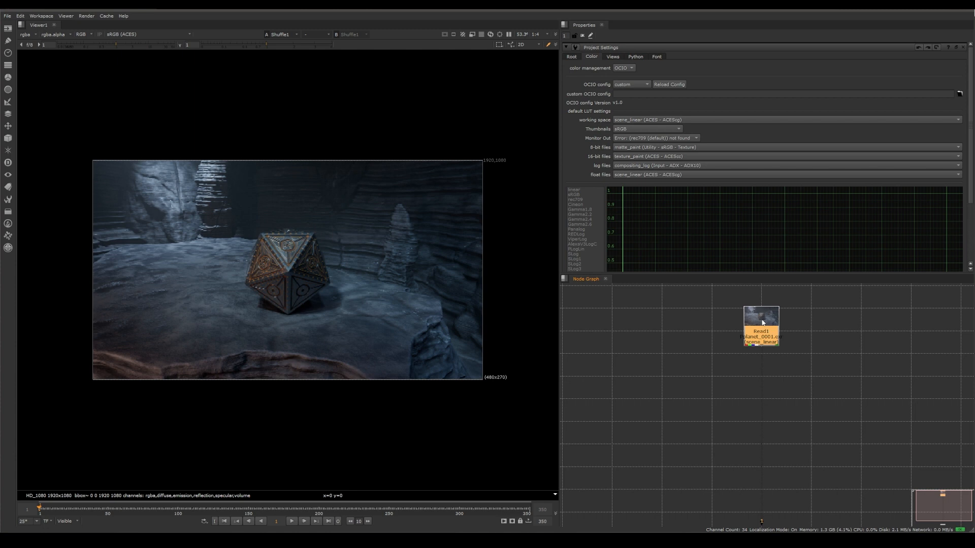
{"action": "middle_click_drag", "start_coordinate": [711, 363], "coordinate": [730, 348]}
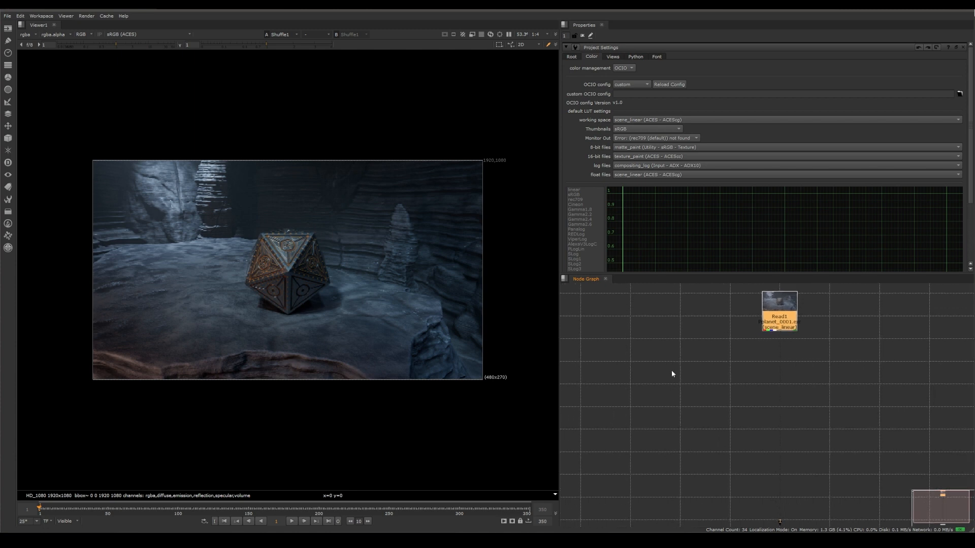
{"action": "key", "text": "Tab"}
{"action": "type", "text": "shuf"}
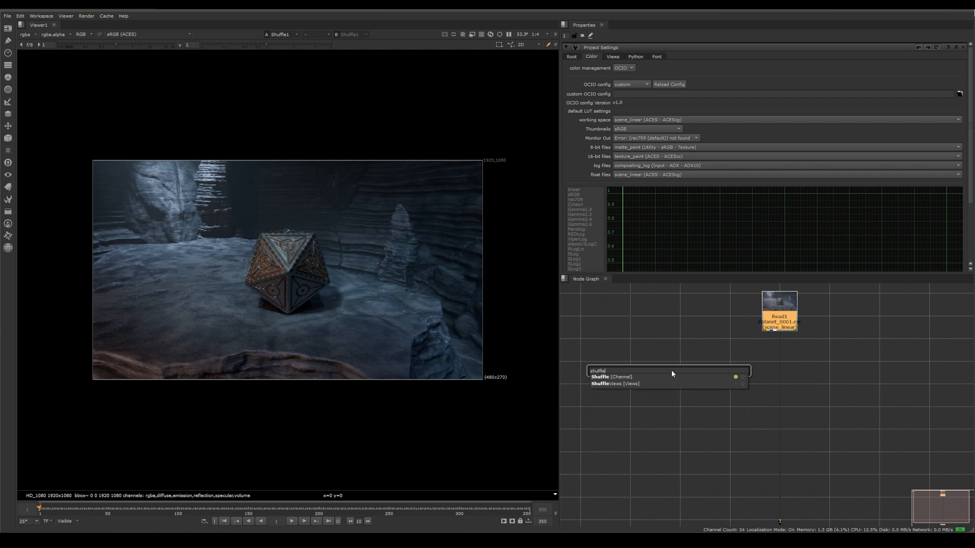
{"action": "key", "text": "Return"}
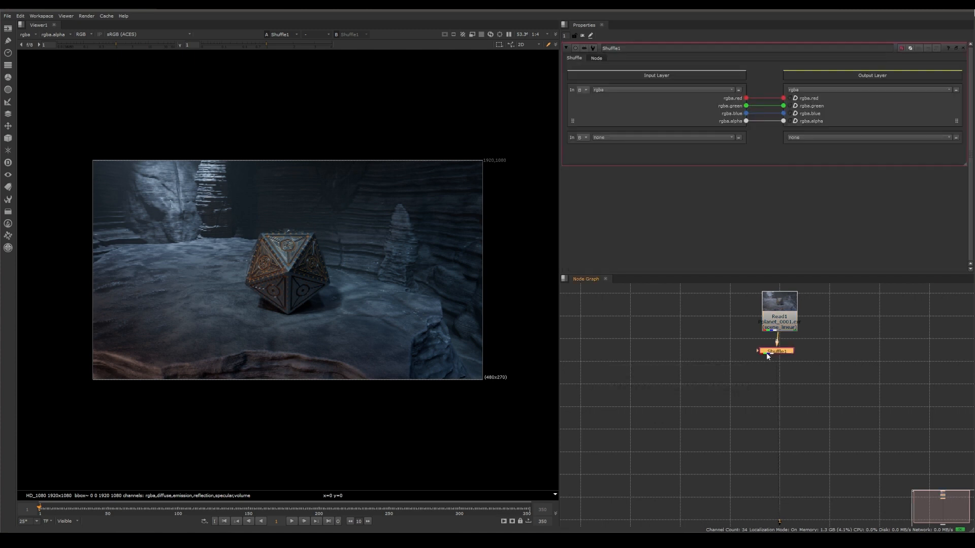
{"action": "left_click_drag", "start_coordinate": [767, 350], "coordinate": [664, 370]}
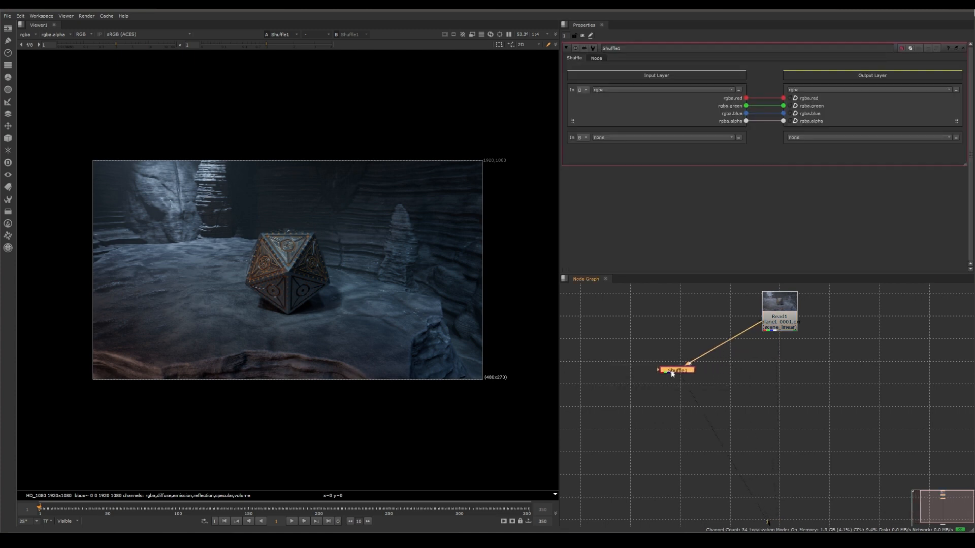
{"action": "left_click", "coordinate": [625, 89]}
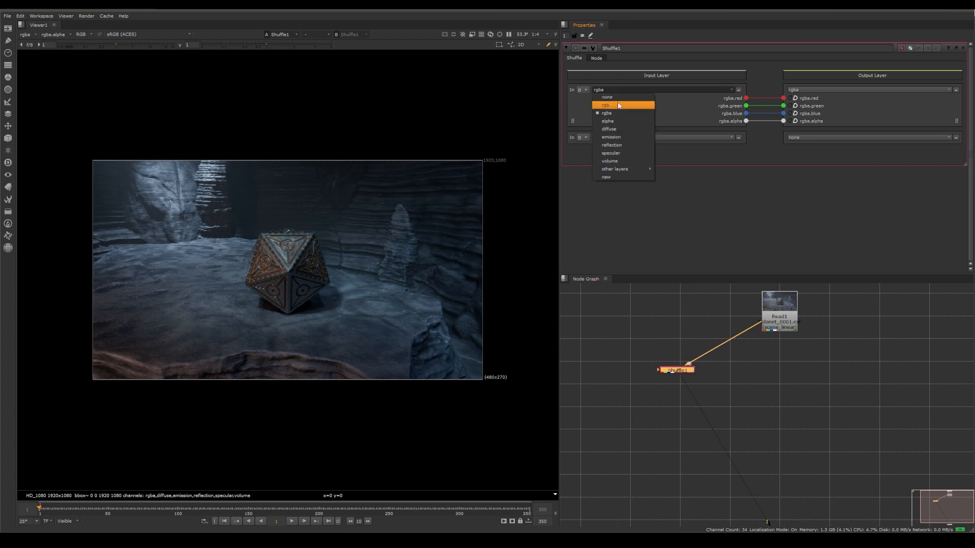
{"action": "left_click", "coordinate": [605, 130]}
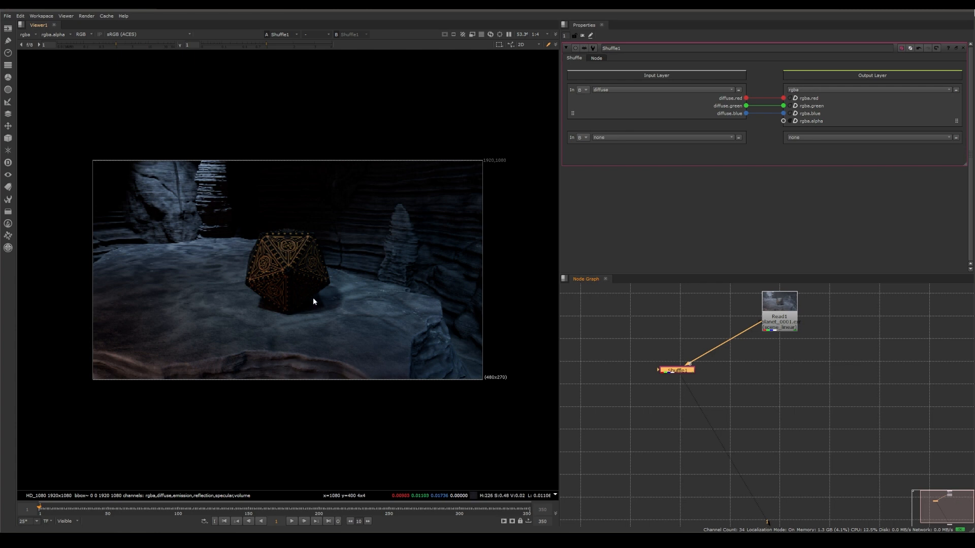
- Label the Shuffle node with the expression [value in1] and shift the node slightly downward
{"action": "left_click", "coordinate": [596, 59]}
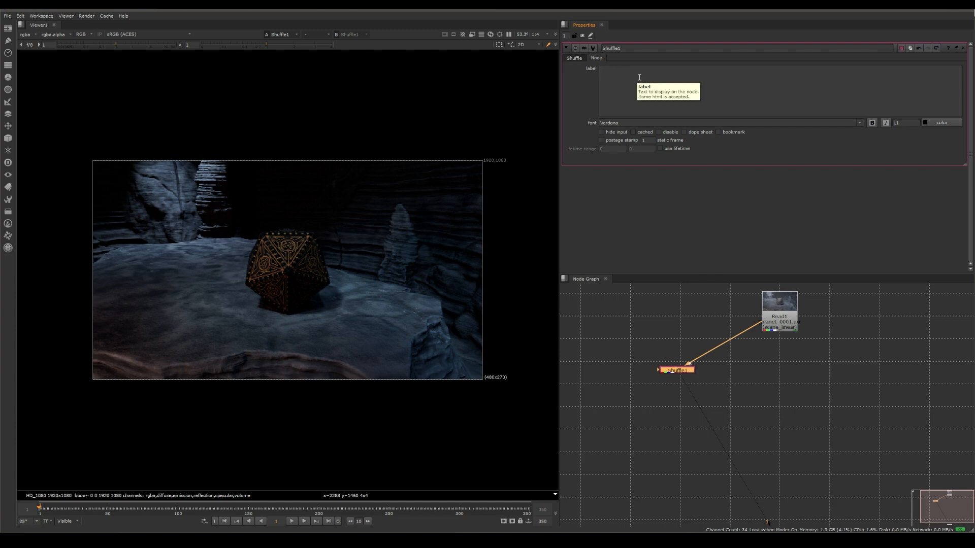
{"action": "type", "text": "[value in1]"}
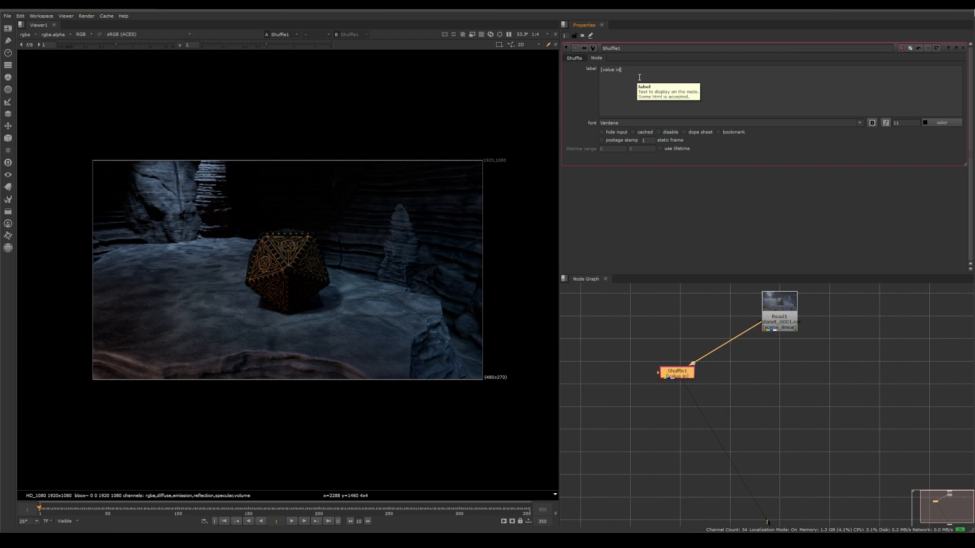
{"action": "left_click", "coordinate": [648, 285]}
{"action": "left_click", "coordinate": [681, 378]}
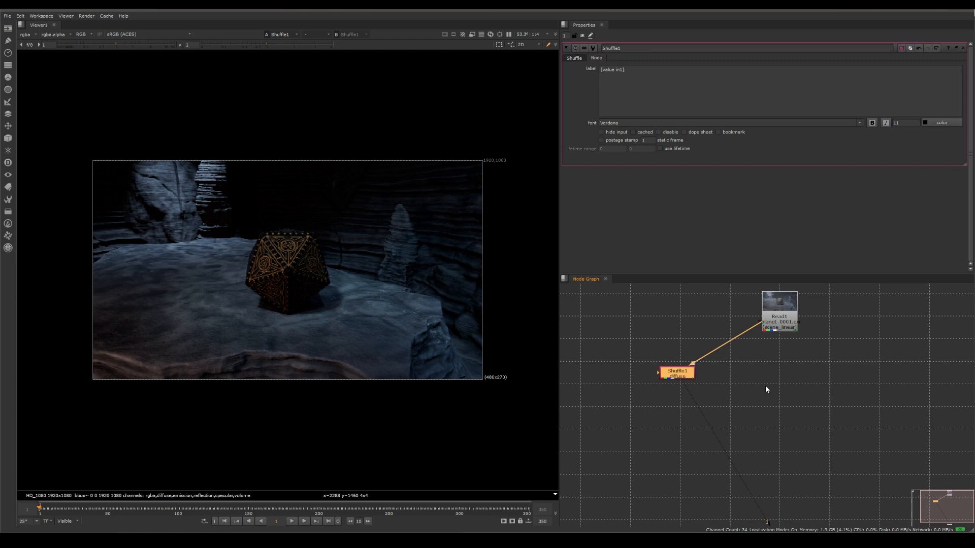
{"action": "left_click", "coordinate": [685, 375]}
{"action": "left_click_drag", "start_coordinate": [685, 375], "coordinate": [688, 387]}
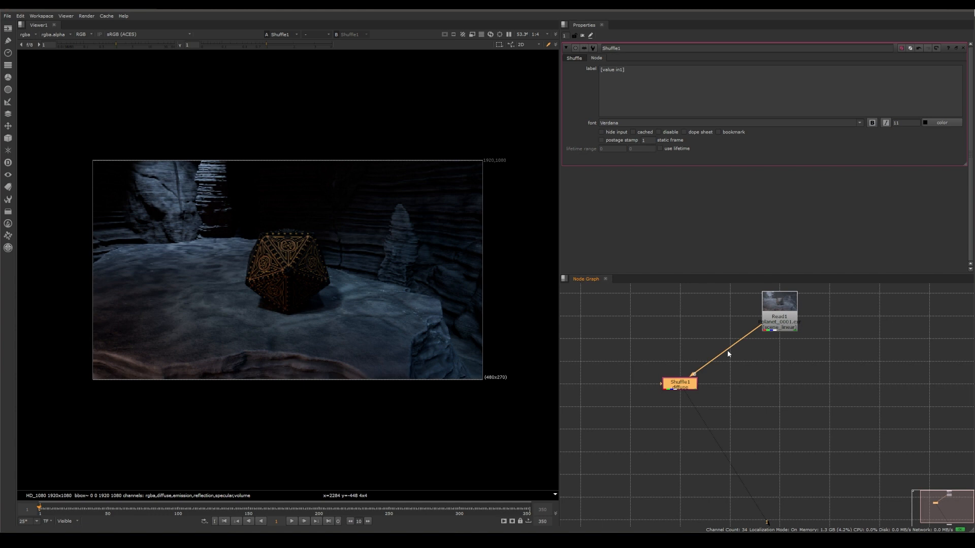
- Route the Read-to-Shuffle connection through two Dots, one straight below the Read node and one directly above the Shuffle
{"action": "left_click_drag", "start_coordinate": [727, 350], "coordinate": [781, 365], "text": "ctrl"}
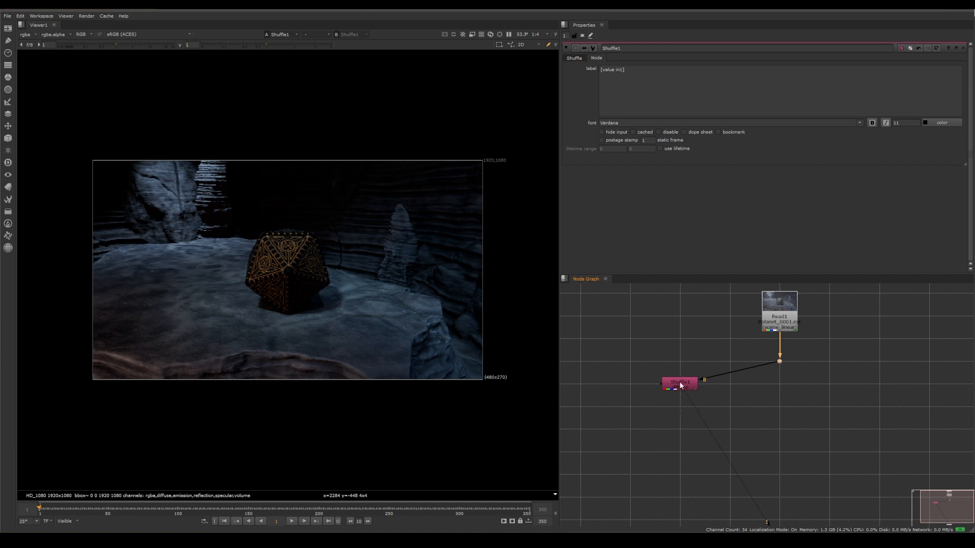
{"action": "left_click_drag", "start_coordinate": [737, 373], "coordinate": [681, 365], "text": "ctrl"}
{"action": "middle_click_drag", "start_coordinate": [681, 364], "coordinate": [644, 357]}
- Duplicate the diffuse Shuffle, connect the copy beneath the Dot under the Read node, and set its input layer to specular
{"action": "left_click", "coordinate": [643, 378]}
{"action": "key", "text": "ctrl+v"}
{"action": "left_click_drag", "start_coordinate": [644, 409], "coordinate": [744, 355]}
{"action": "left_click_drag", "start_coordinate": [700, 382], "coordinate": [746, 380]}
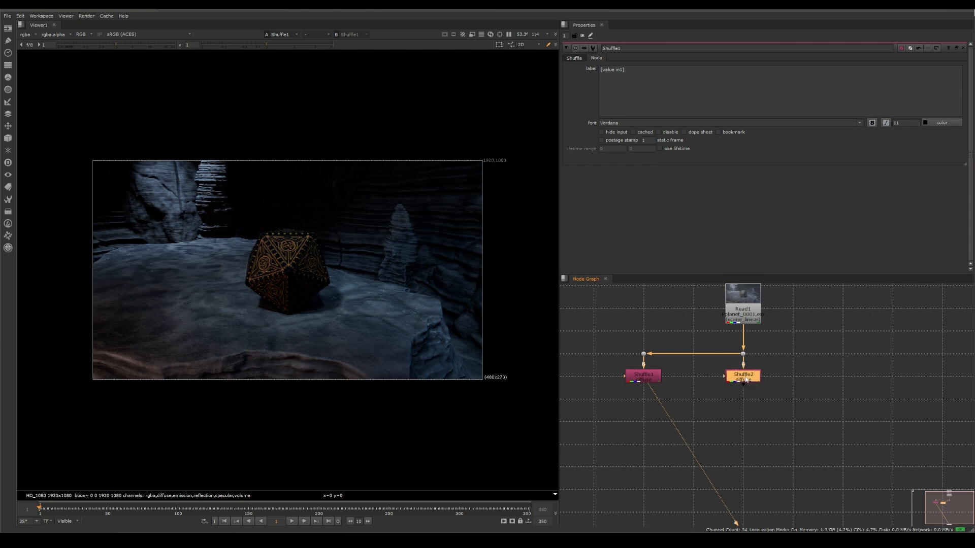
{"action": "double_click", "coordinate": [746, 380]}
{"action": "left_click", "coordinate": [623, 89]}
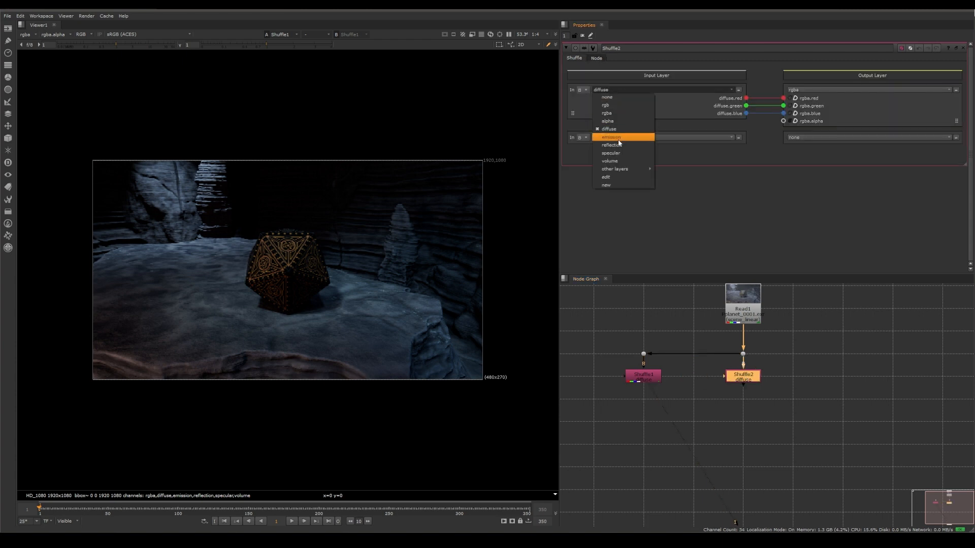
{"action": "left_click", "coordinate": [619, 153]}
- Duplicate the specular Shuffle, place the copy to its right, and set the copy's input layer to reflection
{"action": "middle_click_drag", "start_coordinate": [820, 401], "coordinate": [809, 397]}
{"action": "key", "text": "ctrl+c"}
{"action": "key", "text": "ctrl+v"}
{"action": "left_click_drag", "start_coordinate": [731, 399], "coordinate": [780, 375]}
{"action": "double_click", "coordinate": [781, 374]}
{"action": "left_click", "coordinate": [615, 91]}
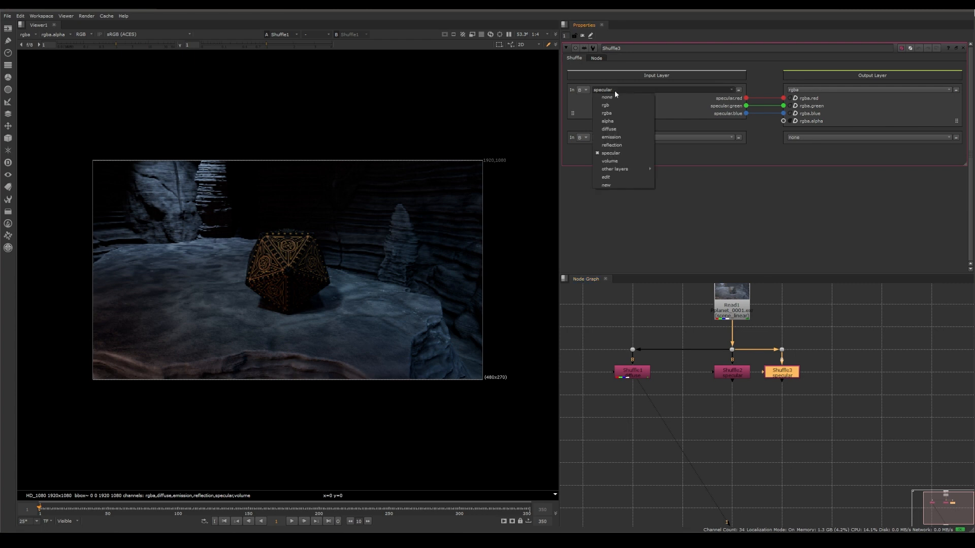
{"action": "left_click", "coordinate": [623, 146]}
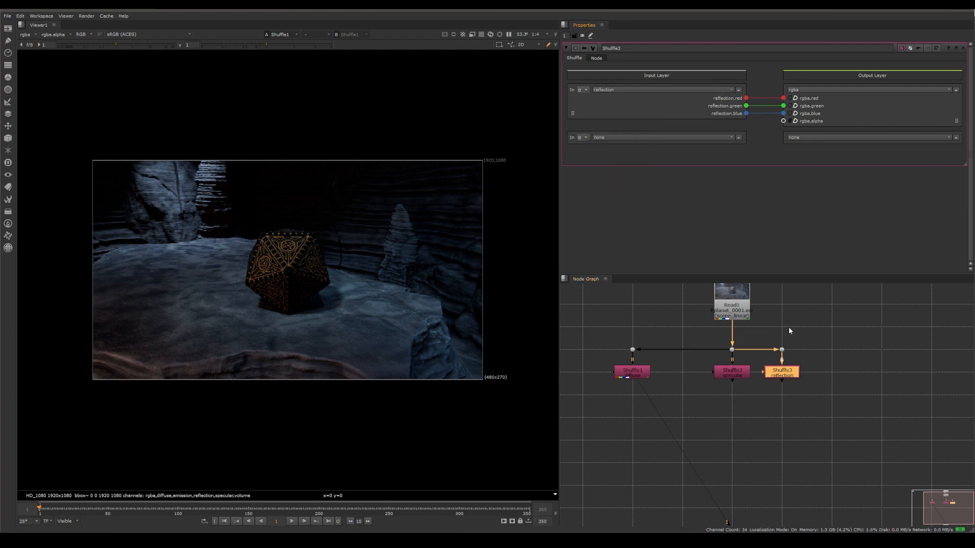
- Duplicate the reflection Shuffle, place the copy to its right on a new Dot branch, and set its input layer to volume
{"action": "middle_click_drag", "start_coordinate": [808, 376], "coordinate": [778, 378]}
{"action": "key", "text": "ctrl+c"}
{"action": "key", "text": "ctrl+v"}
{"action": "left_click_drag", "start_coordinate": [755, 406], "coordinate": [753, 351]}
{"action": "double_click", "coordinate": [802, 375]}
{"action": "left_click", "coordinate": [615, 89]}
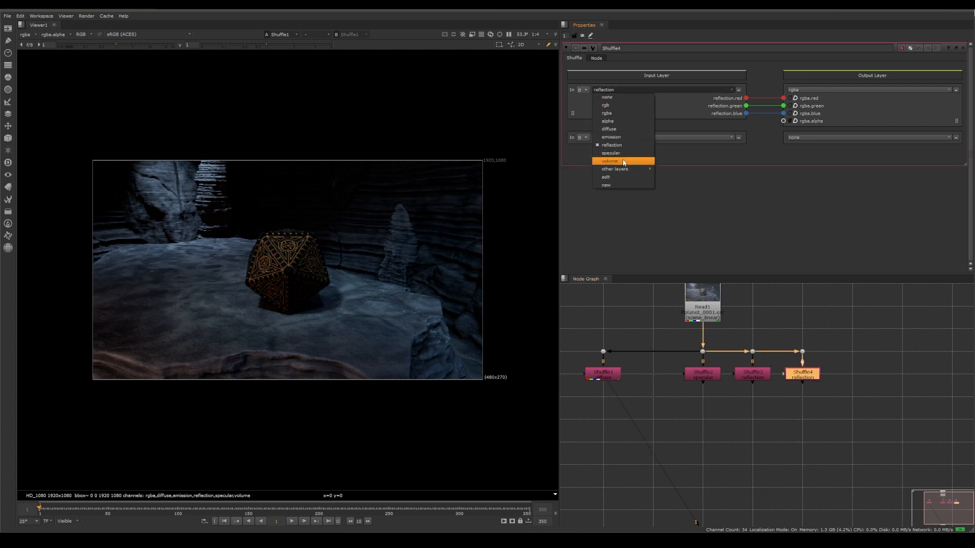
{"action": "left_click", "coordinate": [624, 161]}
- Duplicate the volume Shuffle, branch the copy to its right with a Dot, and set its input layer to emission
{"action": "key", "text": "ctrl+c"}
{"action": "key", "text": "ctrl+v"}
{"action": "left_click_drag", "start_coordinate": [801, 396], "coordinate": [851, 375]}
{"action": "mouse_move", "coordinate": [842, 361]}
{"action": "left_mouse_down"}
{"action": "mouse_move", "coordinate": [803, 352]}
{"action": "mouse_move", "coordinate": [852, 351]}
{"action": "left_mouse_up"}
{"action": "left_click", "coordinate": [852, 374]}
{"action": "left_click", "coordinate": [623, 90]}
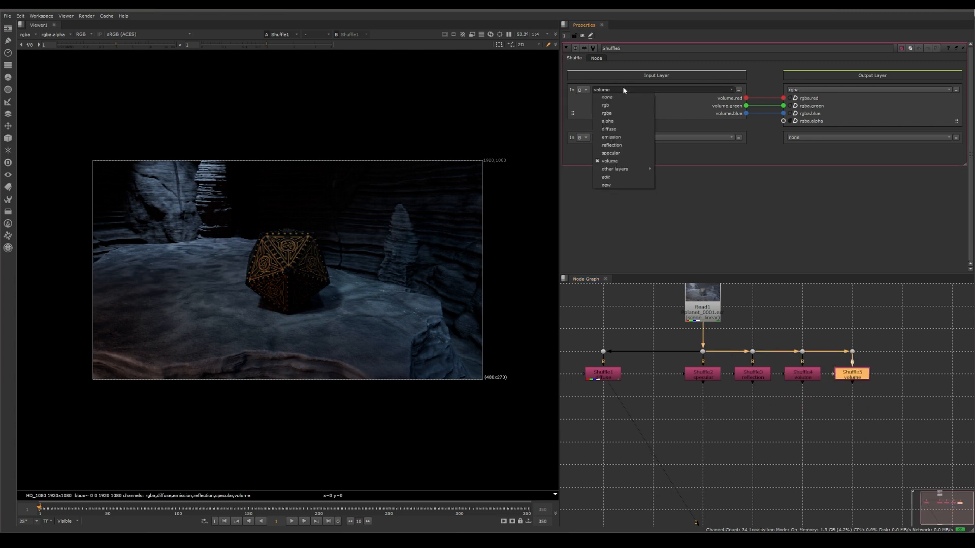
{"action": "left_click", "coordinate": [620, 137]}
- Move the diffuse Shuffle and its Dot closer to the specular branch so all five branches are evenly spaced
{"action": "left_click_drag", "start_coordinate": [608, 378], "coordinate": [657, 378]}
{"action": "left_click_drag", "start_coordinate": [603, 351], "coordinate": [653, 352]}
- View the specular, reflection, volume and emission Shuffles in the Viewer one by one, and scrub the timeline on the emission pass
{"action": "left_click", "coordinate": [697, 376]}
{"action": "key", "text": "1"}
{"action": "left_click", "coordinate": [754, 375]}
{"action": "key", "text": "1"}
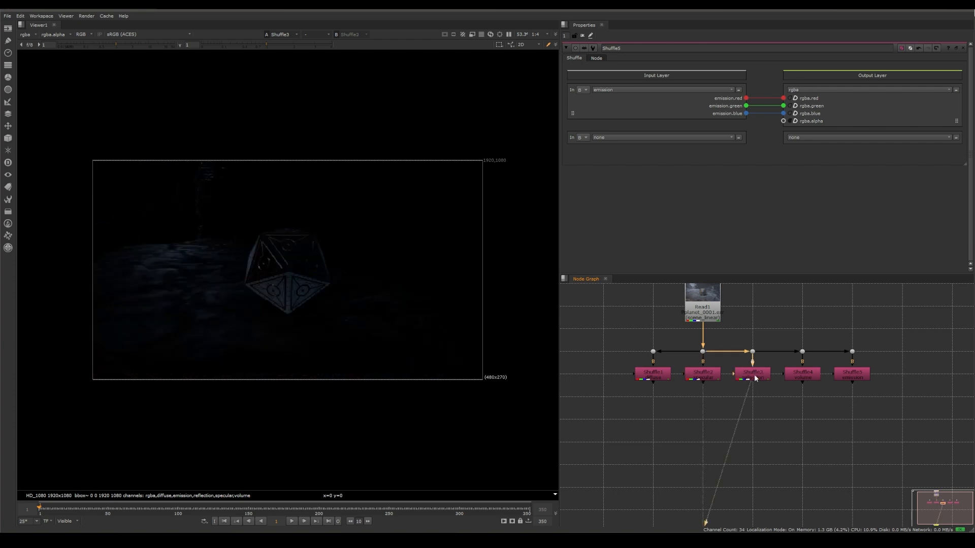
{"action": "left_click", "coordinate": [797, 377]}
{"action": "key", "text": "1"}
{"action": "left_click", "coordinate": [846, 376]}
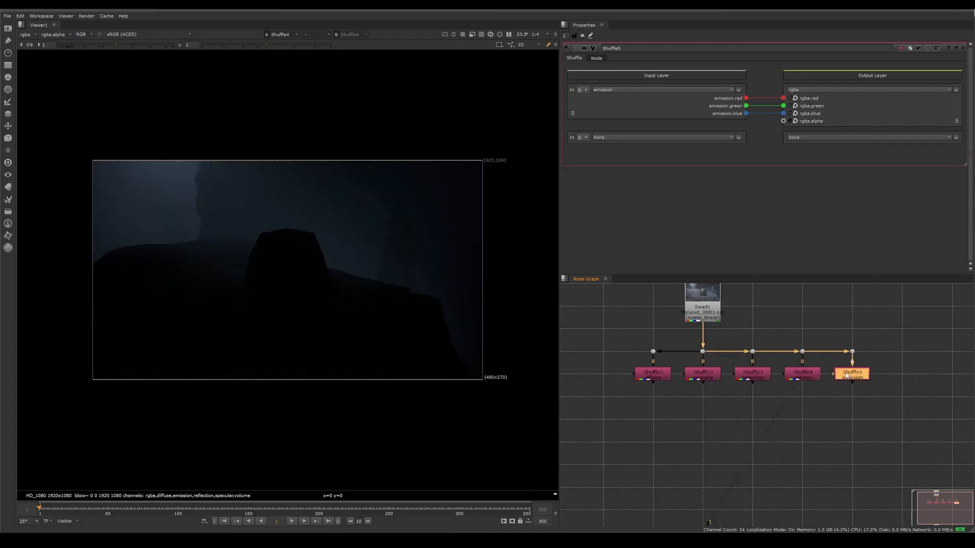
{"action": "key", "text": "1"}
{"action": "left_click_drag", "start_coordinate": [64, 509], "coordinate": [131, 511]}
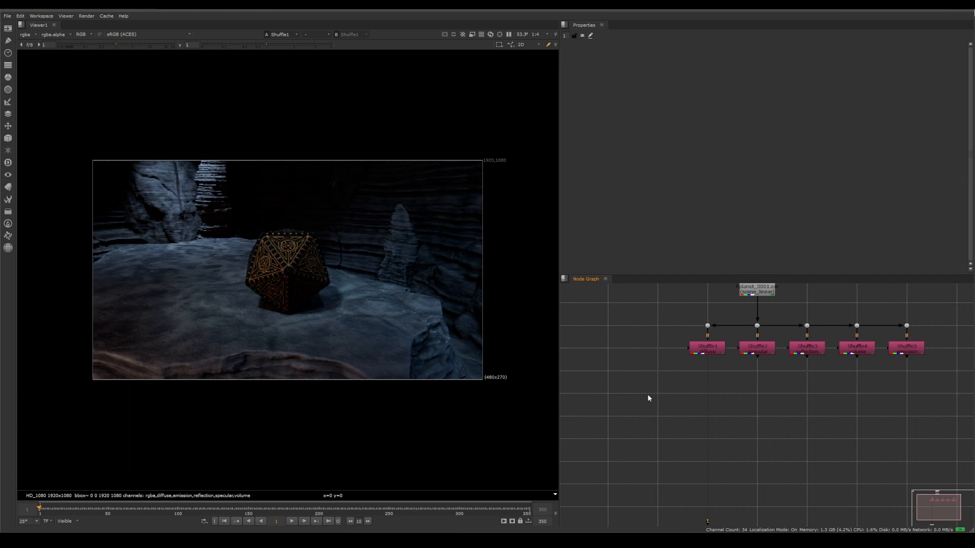
- Combine the diffuse and specular Shuffles with a Merge node set to plus, placed below them, and show it in the Viewer
{"action": "key", "text": "m"}
{"action": "left_click_drag", "start_coordinate": [649, 399], "coordinate": [708, 349]}
{"action": "left_click_drag", "start_coordinate": [650, 408], "coordinate": [756, 348]}
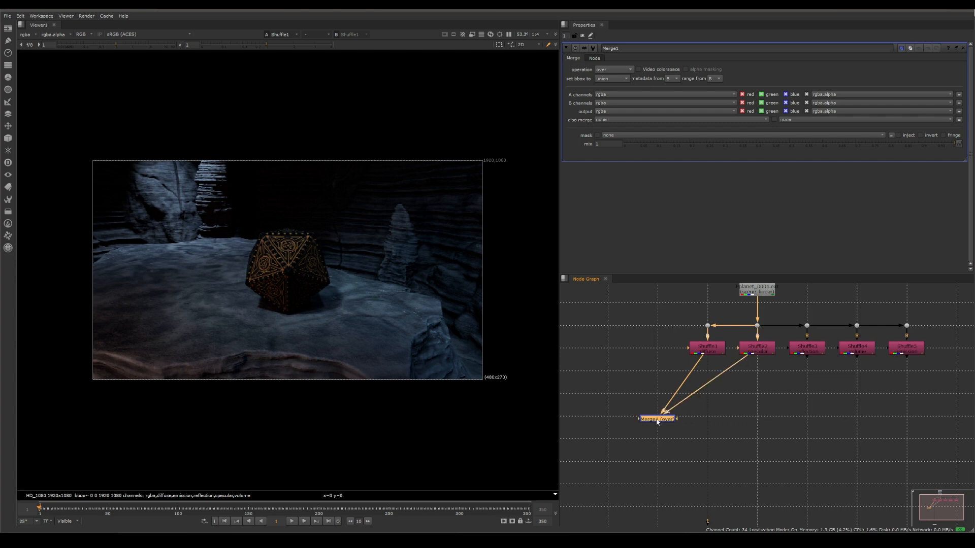
{"action": "left_click", "coordinate": [622, 73]}
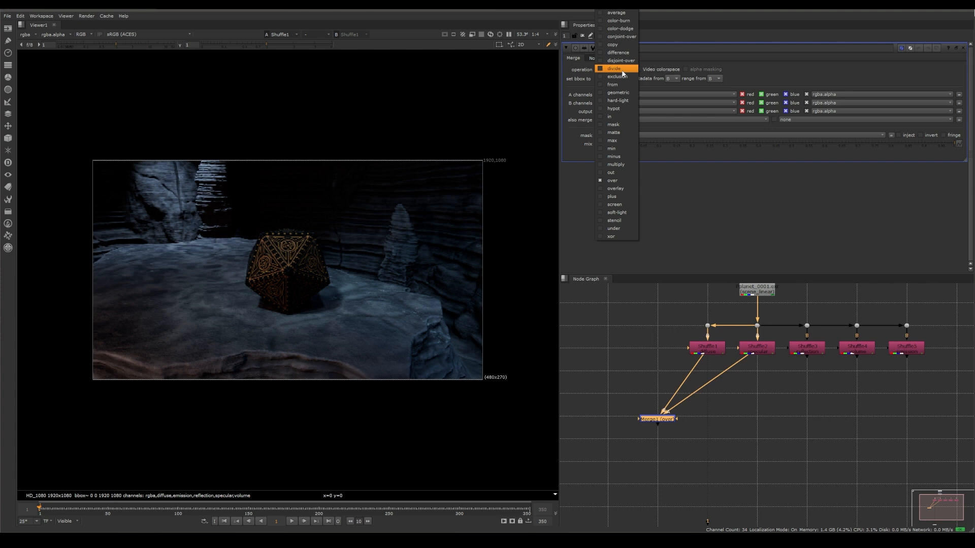
{"action": "left_click", "coordinate": [600, 197]}
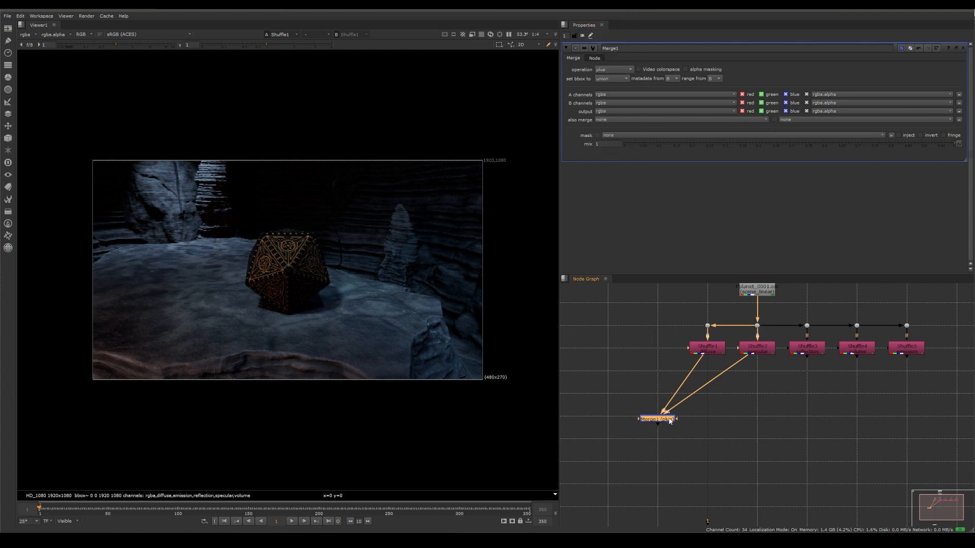
{"action": "key", "text": "1"}
{"action": "left_click_drag", "start_coordinate": [665, 423], "coordinate": [664, 418]}
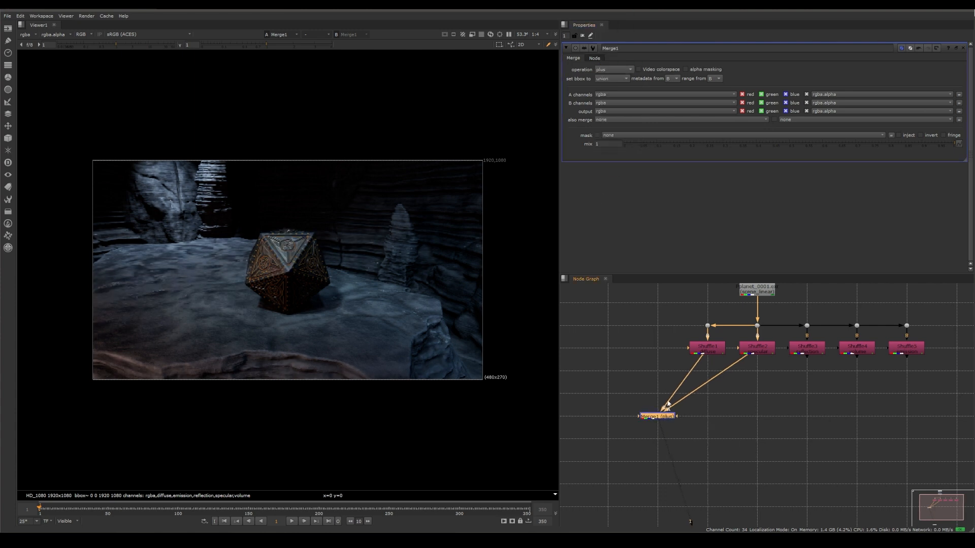
- Compare the diffuse Shuffle's output with the merged diffuse and specular result in the Viewer
{"action": "left_click", "coordinate": [711, 350]}
{"action": "key", "text": "1"}
{"action": "left_click", "coordinate": [667, 419]}
{"action": "key", "text": "1"}
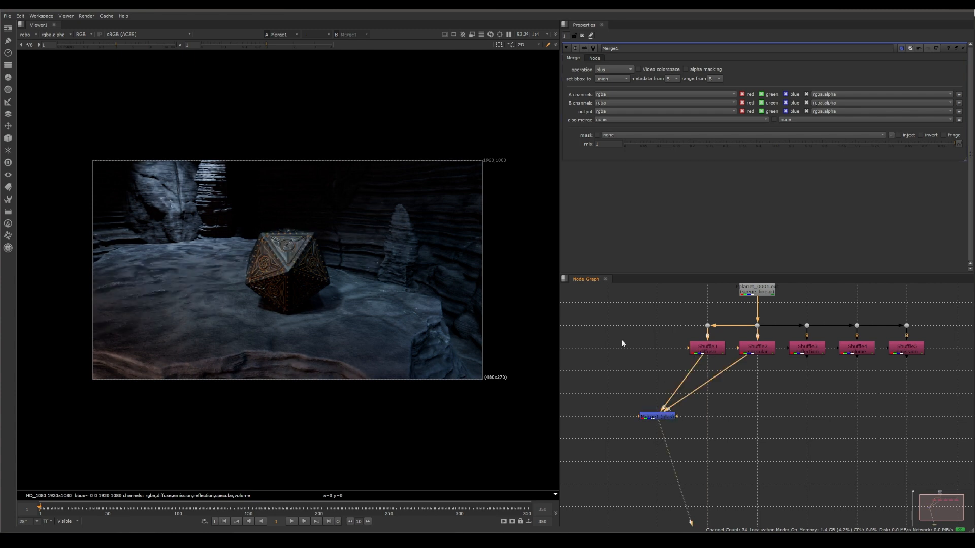
- Place the plus Merge directly below the diffuse Shuffle and route its specular input through a right-angle Dot below the specular Shuffle
{"action": "left_click_drag", "start_coordinate": [656, 417], "coordinate": [707, 417]}
{"action": "left_click_drag", "start_coordinate": [732, 384], "coordinate": [757, 415], "text": "ctrl"}
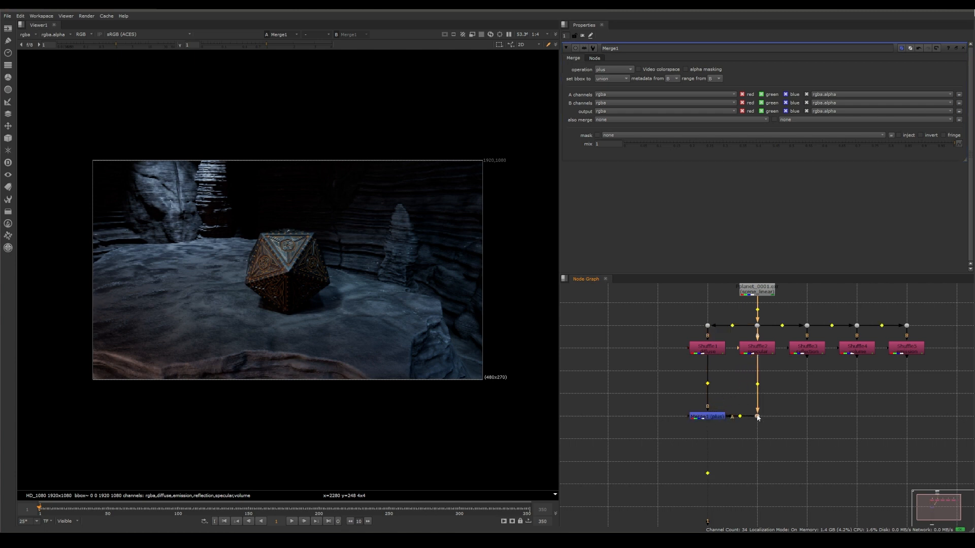
{"action": "middle_click_drag", "start_coordinate": [819, 409], "coordinate": [793, 352]}
- Duplicate the plus Merge below the first one and connect the reflection Shuffle to it through a right-angle Dot
{"action": "left_click", "coordinate": [687, 361]}
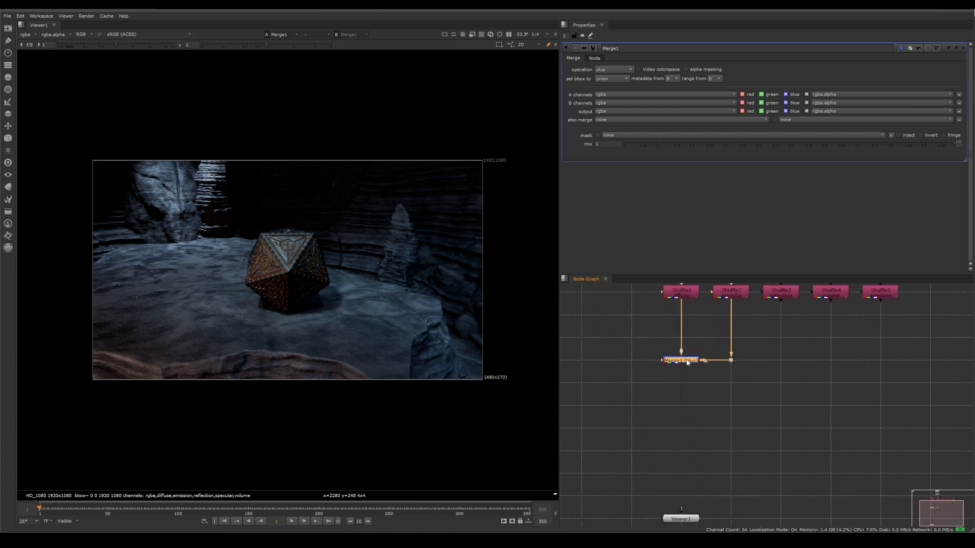
{"action": "key", "text": "ctrl+v"}
{"action": "left_click_drag", "start_coordinate": [784, 364], "coordinate": [681, 361]}
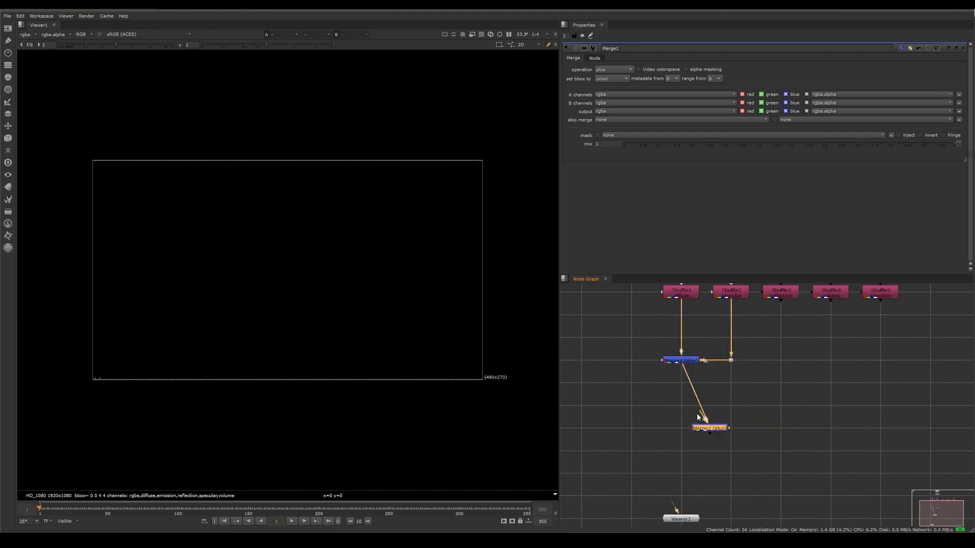
{"action": "left_click_drag", "start_coordinate": [710, 431], "coordinate": [784, 295]}
{"action": "left_click_drag", "start_coordinate": [730, 350], "coordinate": [780, 405], "text": "ctrl"}
{"action": "middle_click_drag", "start_coordinate": [757, 430], "coordinate": [728, 430]}
- Compare the outputs of the first and second Merge in the Viewer to check the added reflection pass
{"action": "left_click", "coordinate": [682, 406]}
{"action": "key", "text": "1"}
{"action": "left_click", "coordinate": [653, 361]}
{"action": "key", "text": "1"}
{"action": "left_click", "coordinate": [655, 407]}
{"action": "key", "text": "1"}
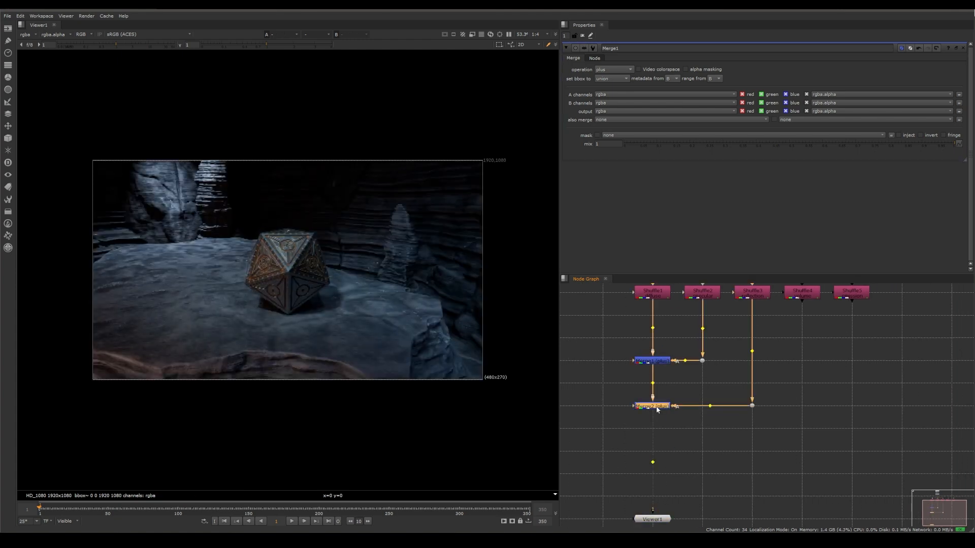
- Add a third plus Merge below the second and connect the volume Shuffle to it through a right-angle Dot
{"action": "key", "text": "ctrl+v"}
{"action": "left_click_drag", "start_coordinate": [698, 404], "coordinate": [653, 408]}
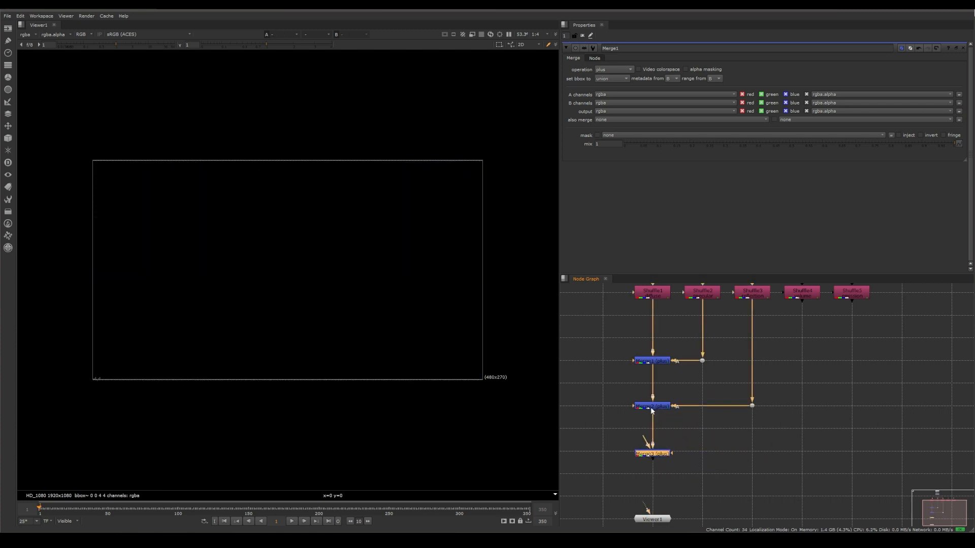
{"action": "left_click_drag", "start_coordinate": [645, 443], "coordinate": [799, 297]}
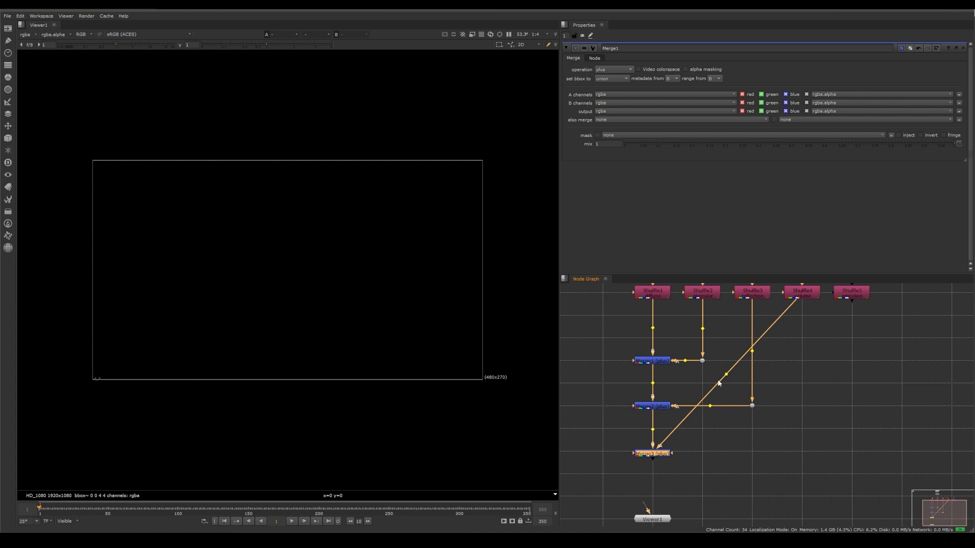
{"action": "left_click_drag", "start_coordinate": [726, 375], "coordinate": [803, 453], "text": "ctrl"}
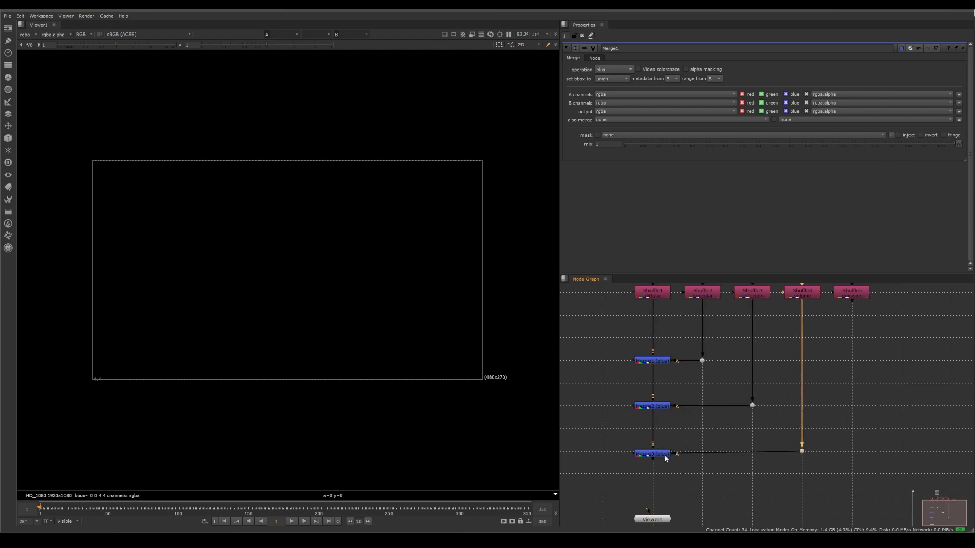
- Show the third Merge in the Viewer and scrub the timeline to frame 11
{"action": "left_click_drag", "start_coordinate": [665, 456], "coordinate": [655, 454]}
{"action": "key", "text": "1"}
{"action": "left_click_drag", "start_coordinate": [66, 509], "coordinate": [110, 517]}
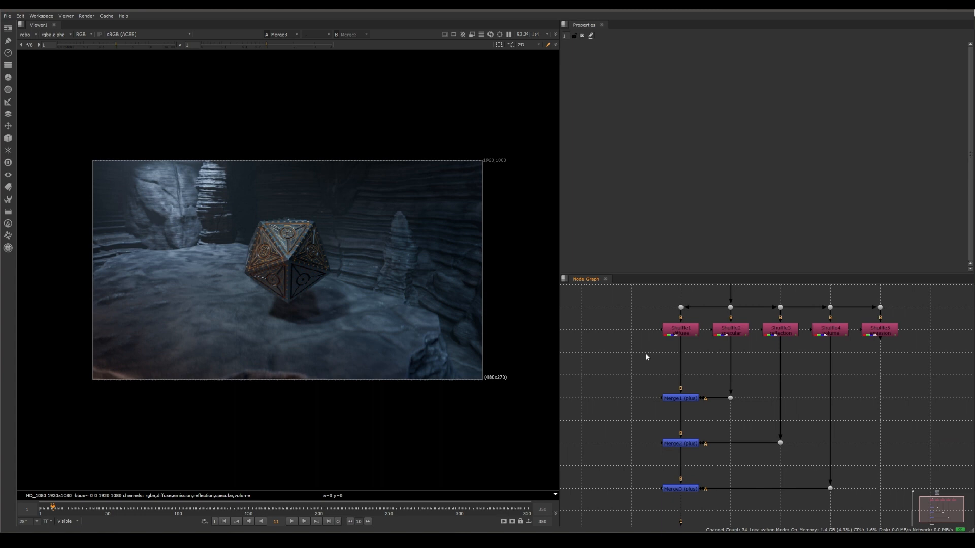
{"action": "scroll", "coordinate": [647, 358], "scroll_direction": "down", "scroll_amount": 2}
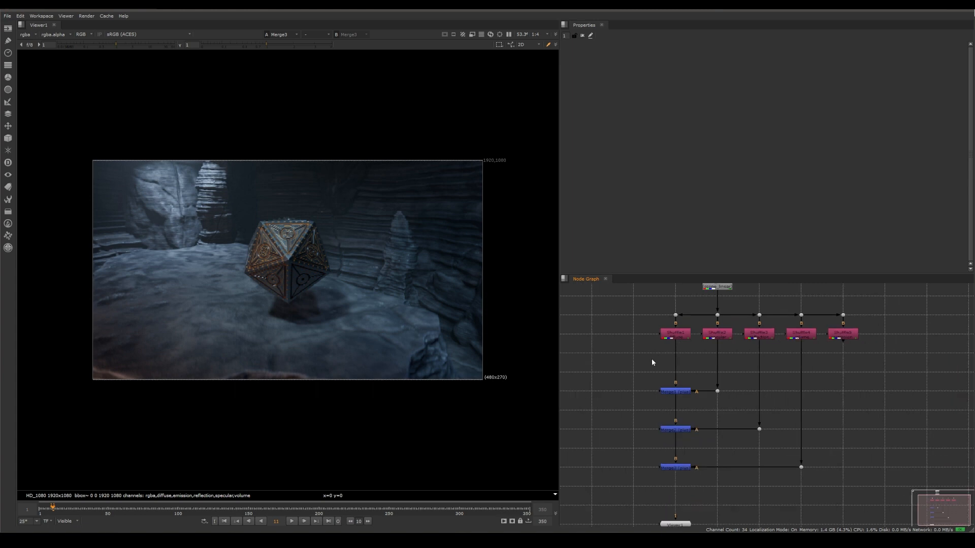
{"action": "scroll", "coordinate": [651, 358], "scroll_direction": "up", "scroll_amount": 1}
{"action": "key", "text": "Tab"}
{"action": "type", "text": "plus"}
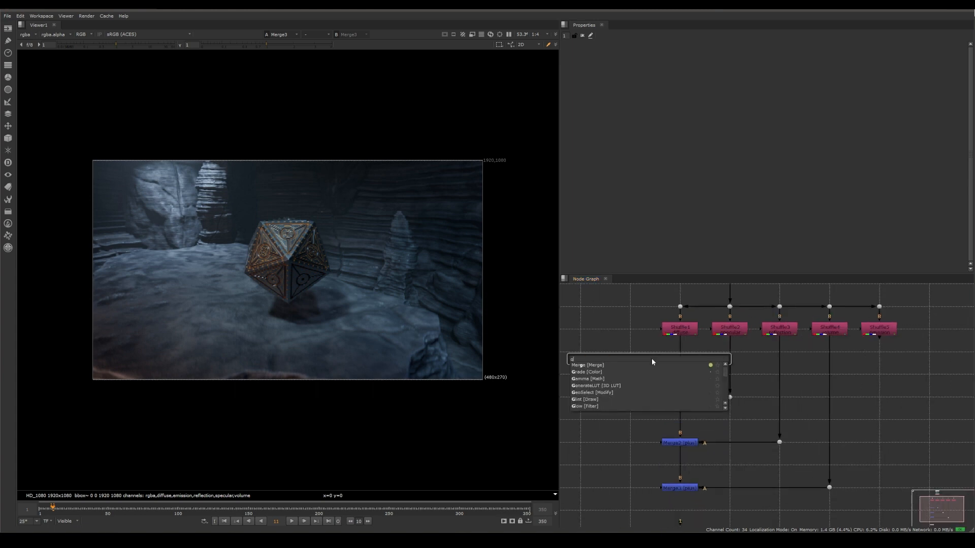
{"action": "key", "text": "Return"}
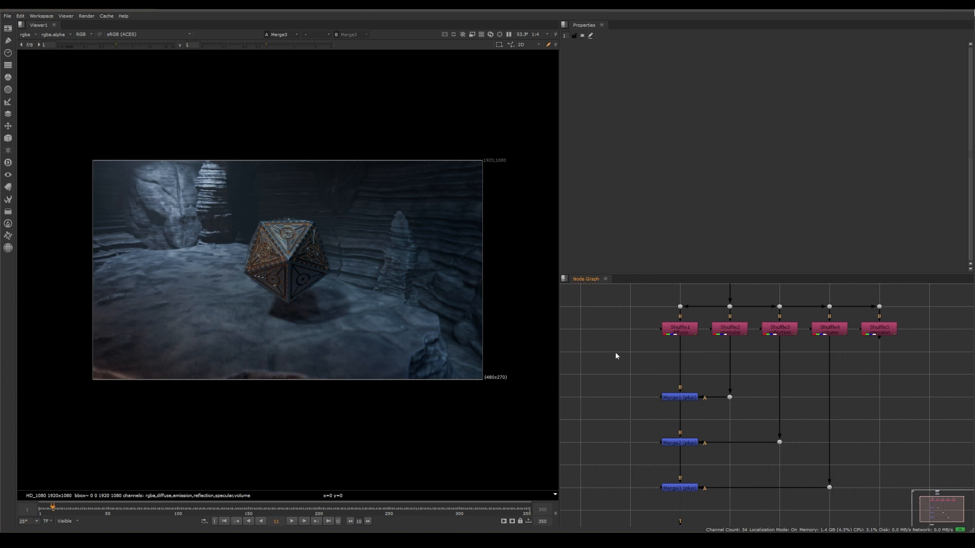
- Insert a Grade node between the diffuse Shuffle and the first Merge
{"action": "key", "text": "g"}
{"action": "left_click_drag", "start_coordinate": [618, 341], "coordinate": [688, 369]}
- Try lowering the diffuse Grade's gain to about 0.74, and undo the change
{"action": "mouse_move", "coordinate": [781, 102]}
{"action": "left_mouse_down"}
{"action": "mouse_move", "coordinate": [717, 101]}
{"action": "mouse_move", "coordinate": [766, 98]}
{"action": "left_mouse_up"}
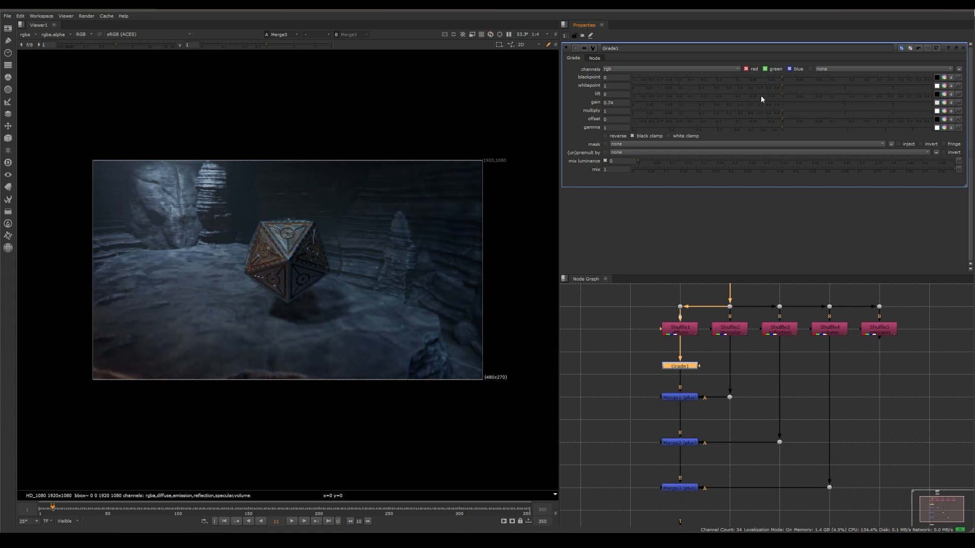
{"action": "key", "text": "ctrl+z"}
- Set the diffuse Grade's multiply to 0.8
{"action": "middle_click_drag", "start_coordinate": [753, 402], "coordinate": [763, 332]}
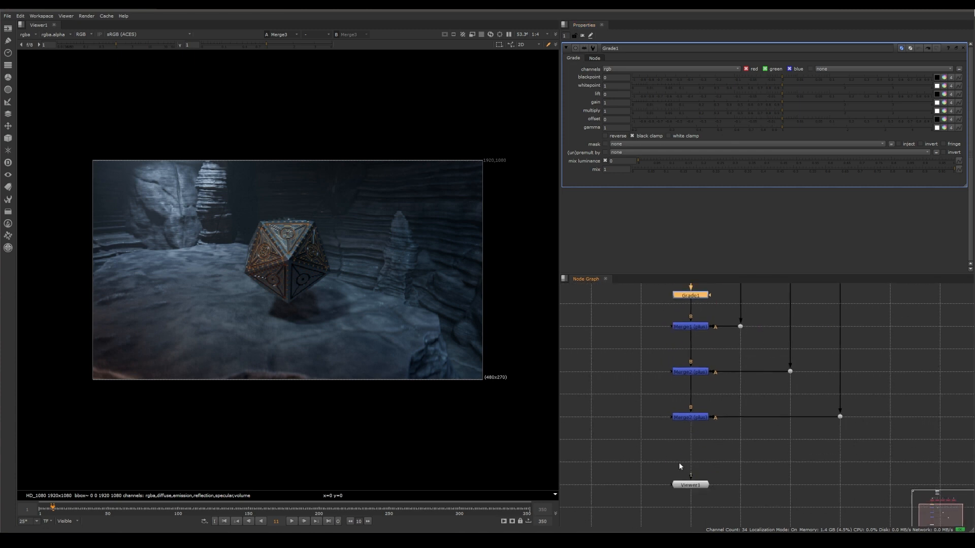
{"action": "left_click", "coordinate": [689, 418]}
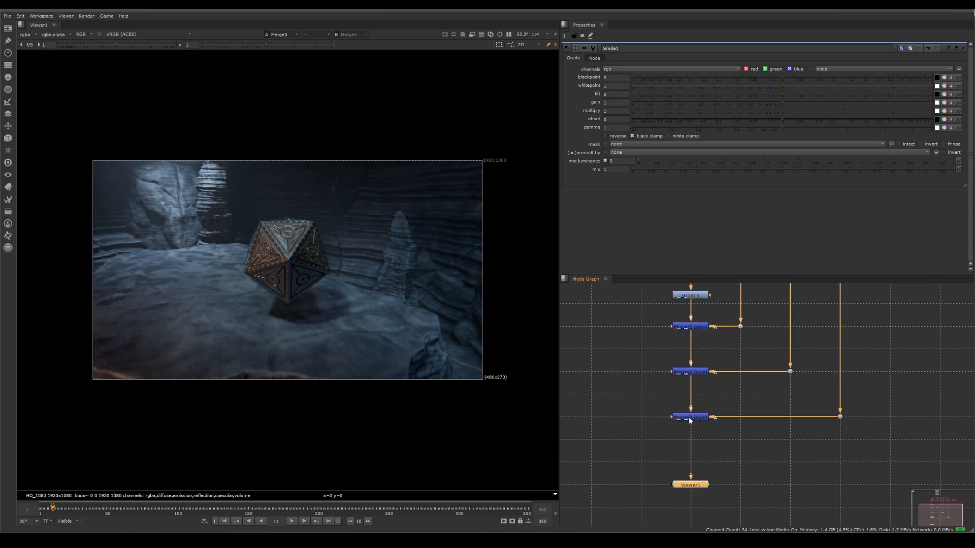
{"action": "middle_click_drag", "start_coordinate": [633, 337], "coordinate": [626, 431]}
{"action": "left_click", "coordinate": [681, 390]}
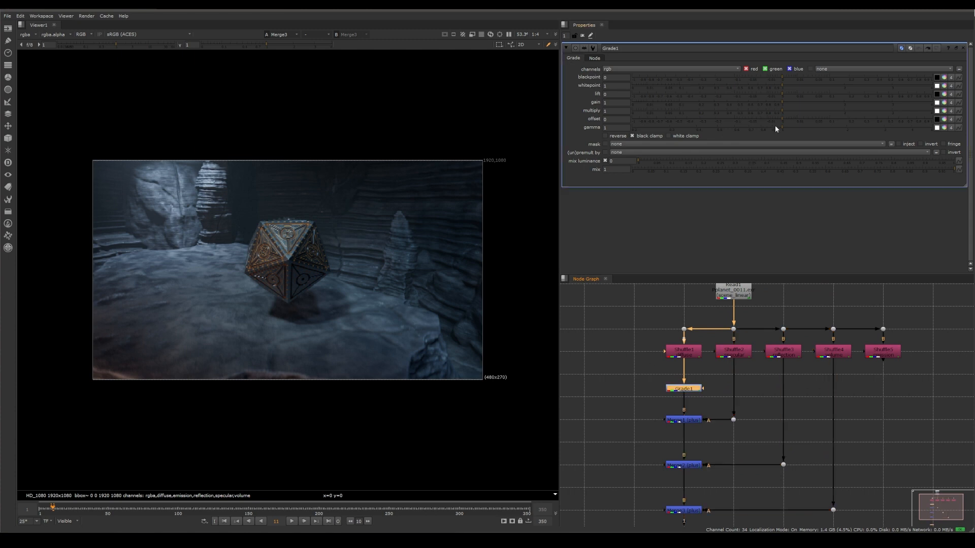
{"action": "left_click_drag", "start_coordinate": [783, 107], "coordinate": [766, 108]}
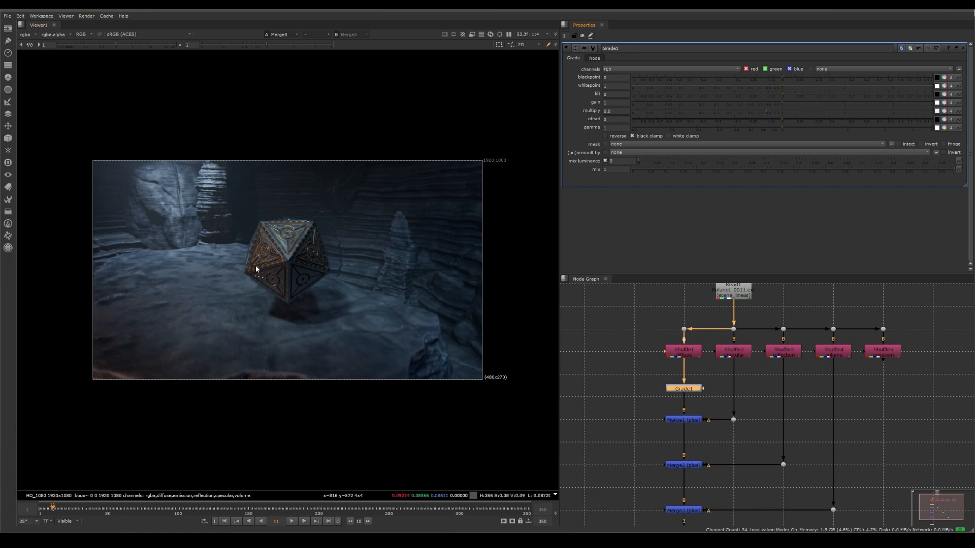
- Insert a Grade node below the specular Shuffle and set its gain to 1.49
{"action": "left_click", "coordinate": [656, 388]}
{"action": "key", "text": "g"}
{"action": "left_click_drag", "start_coordinate": [641, 381], "coordinate": [734, 391]}
{"action": "left_click", "coordinate": [784, 102]}
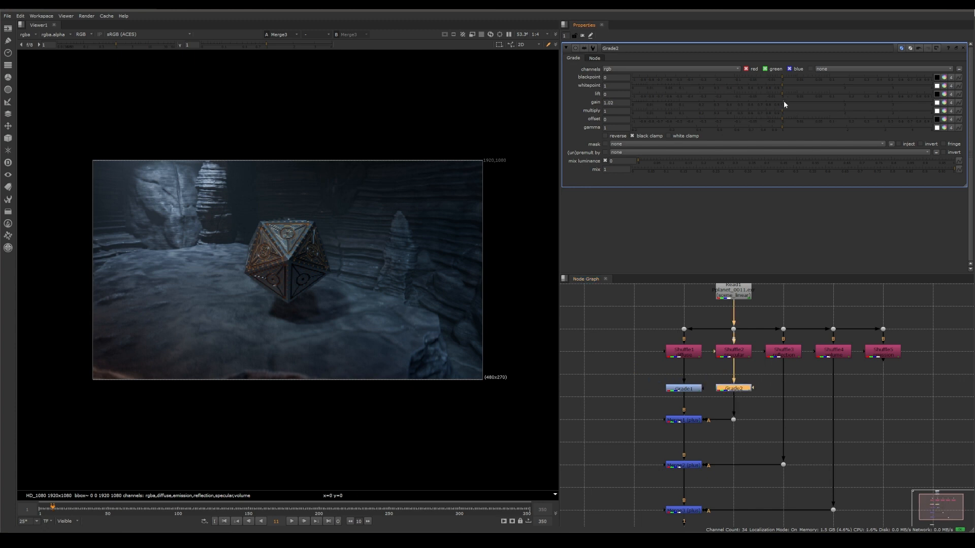
{"action": "left_click_drag", "start_coordinate": [790, 101], "coordinate": [817, 104]}
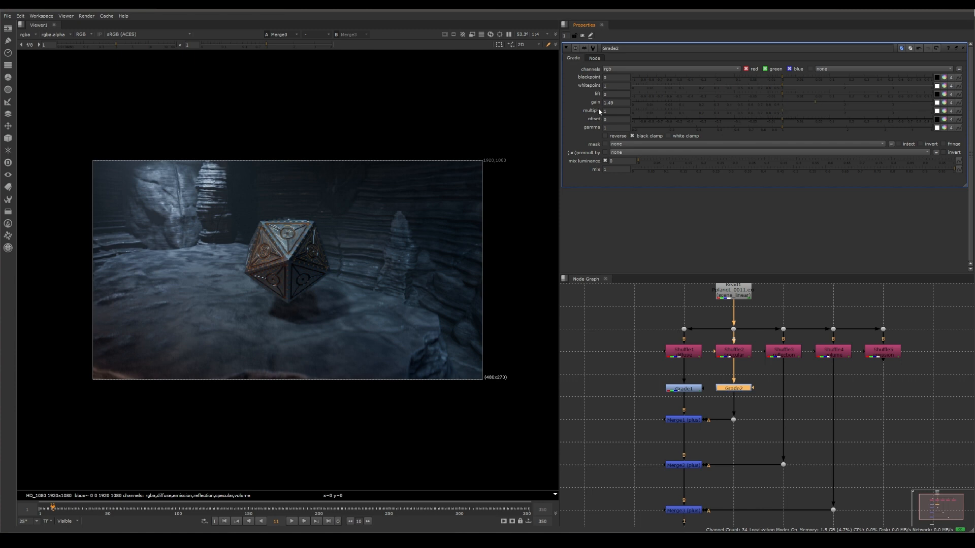
- Tint the specular Grade blue by splitting multiply into channels with red 0.58, green 0.73 and blue 1.1
{"action": "left_click", "coordinate": [945, 112]}
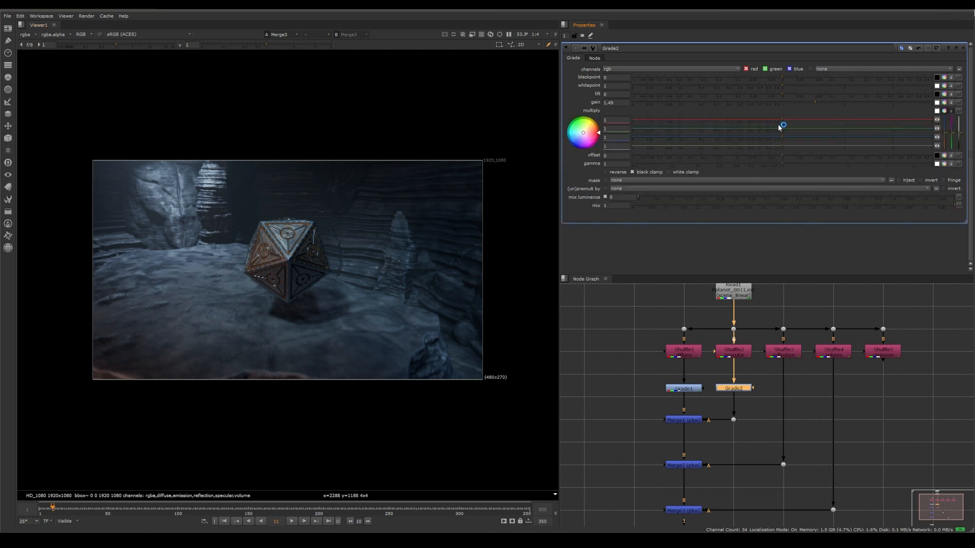
{"action": "left_click_drag", "start_coordinate": [780, 120], "coordinate": [789, 138]}
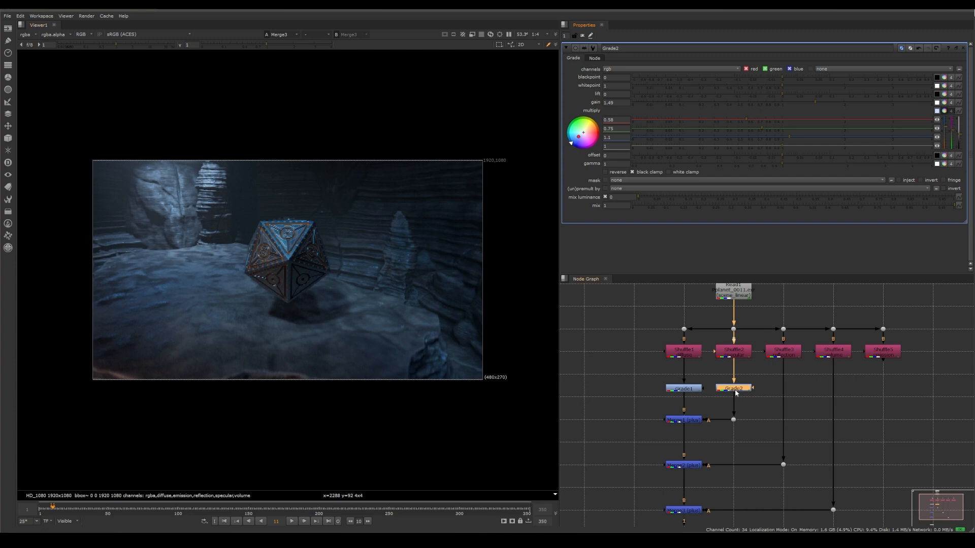
- Compare the image with the specular Grade disabled and enabled
{"action": "key", "text": "d"}
{"action": "key", "text": "d"}
{"action": "key", "text": "d"}
{"action": "key", "text": "d"}
{"action": "key", "text": "d"}
{"action": "key", "text": "d"}
{"action": "key", "text": "d"}
{"action": "key", "text": "d"}
{"action": "key", "text": "d"}
{"action": "key", "text": "d"}
{"action": "key", "text": "d"}
{"action": "key", "text": "d"}
- Insert a Grade node below the reflection Shuffle and set its multiply to 1.49
{"action": "left_click", "coordinate": [803, 392]}
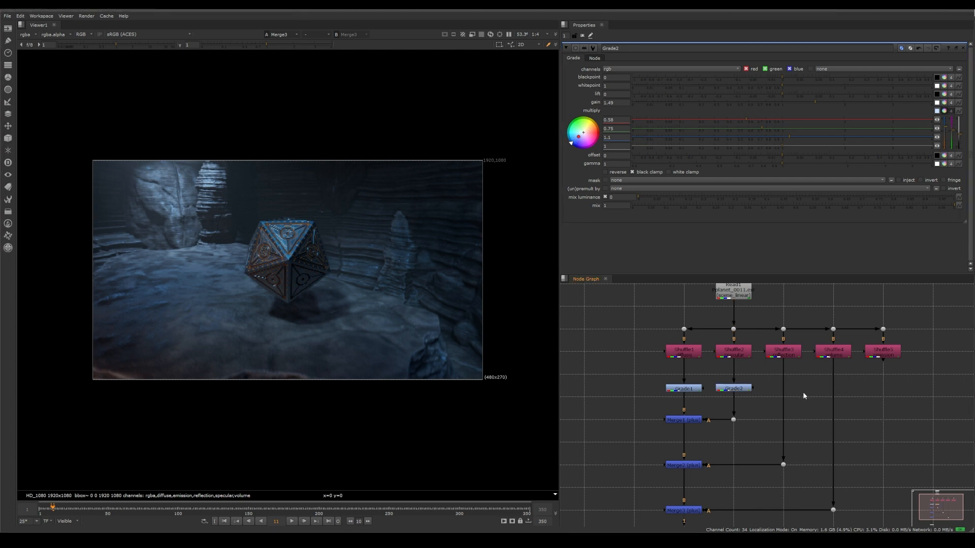
{"action": "key", "text": "g"}
{"action": "left_click_drag", "start_coordinate": [805, 396], "coordinate": [786, 393]}
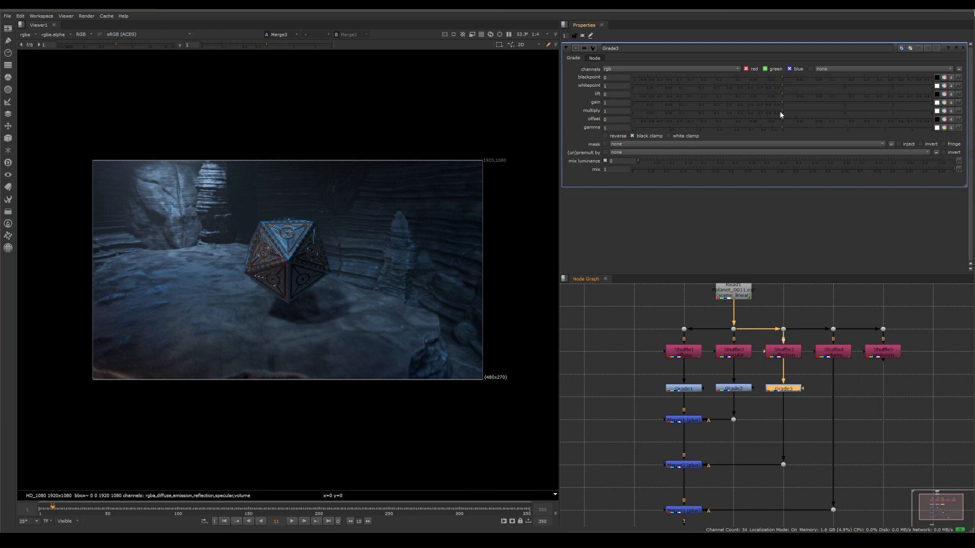
{"action": "left_click_drag", "start_coordinate": [781, 112], "coordinate": [815, 110]}
- Split the reflection Grade's gain into separate channels and adjust the color channels individually
{"action": "left_click", "coordinate": [944, 102]}
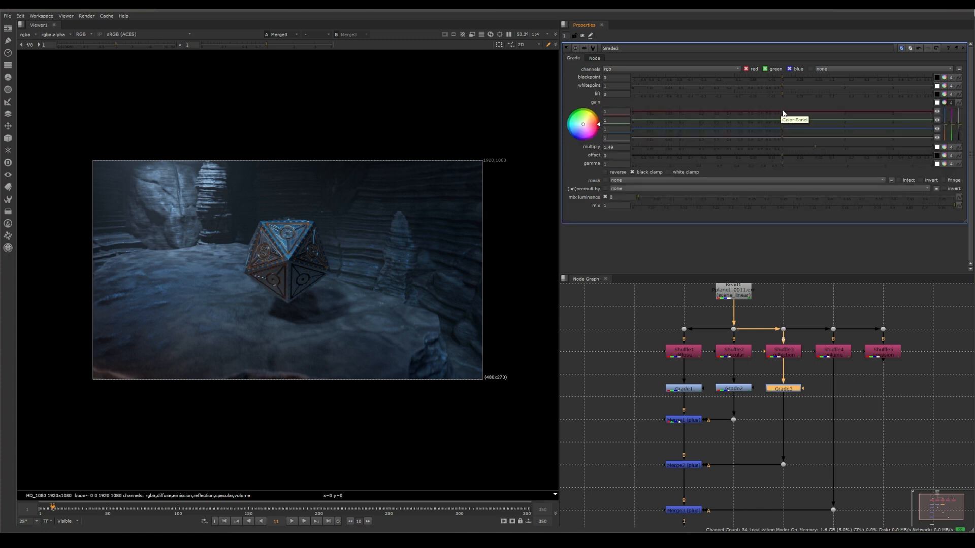
{"action": "left_click_drag", "start_coordinate": [783, 113], "coordinate": [796, 113]}
{"action": "left_click", "coordinate": [781, 130]}
{"action": "left_click_drag", "start_coordinate": [785, 121], "coordinate": [790, 121]}
- Compare the image with the reflection Grade disabled and enabled, and lower its multiply slightly
{"action": "key", "text": "d"}
{"action": "key", "text": "d"}
{"action": "key", "text": "d"}
{"action": "key", "text": "d"}
{"action": "key", "text": "d"}
{"action": "key", "text": "d"}
{"action": "key", "text": "d"}
{"action": "key", "text": "d"}
{"action": "key", "text": "d"}
{"action": "key", "text": "d"}
{"action": "key", "text": "d"}
{"action": "key", "text": "d"}
{"action": "left_click_drag", "start_coordinate": [816, 147], "coordinate": [802, 148]}
- Insert a Grade node below the volume Shuffle and show it in the Viewer
{"action": "middle_click_drag", "start_coordinate": [811, 425], "coordinate": [787, 420]}
{"action": "left_click", "coordinate": [787, 419]}
{"action": "key", "text": "g"}
{"action": "left_click_drag", "start_coordinate": [788, 420], "coordinate": [819, 385]}
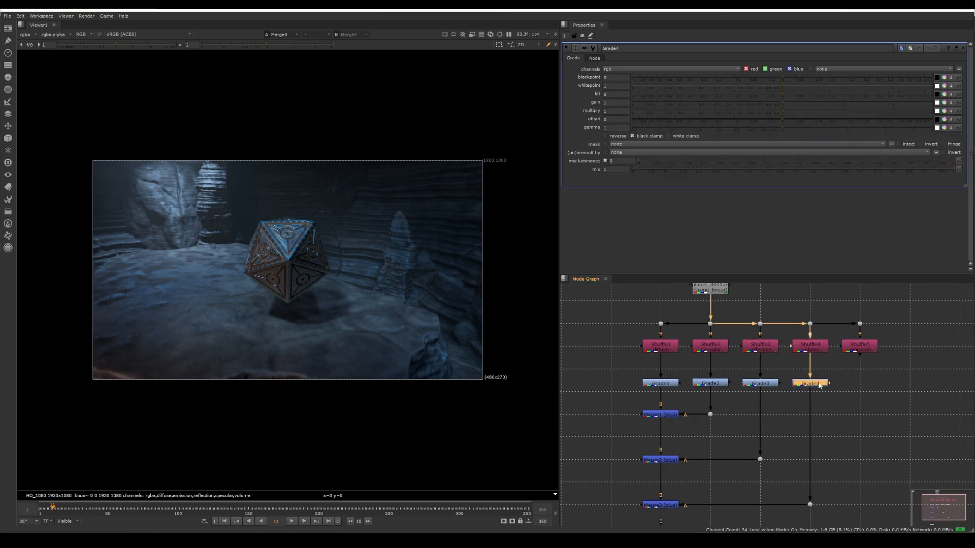
{"action": "key", "text": "1"}
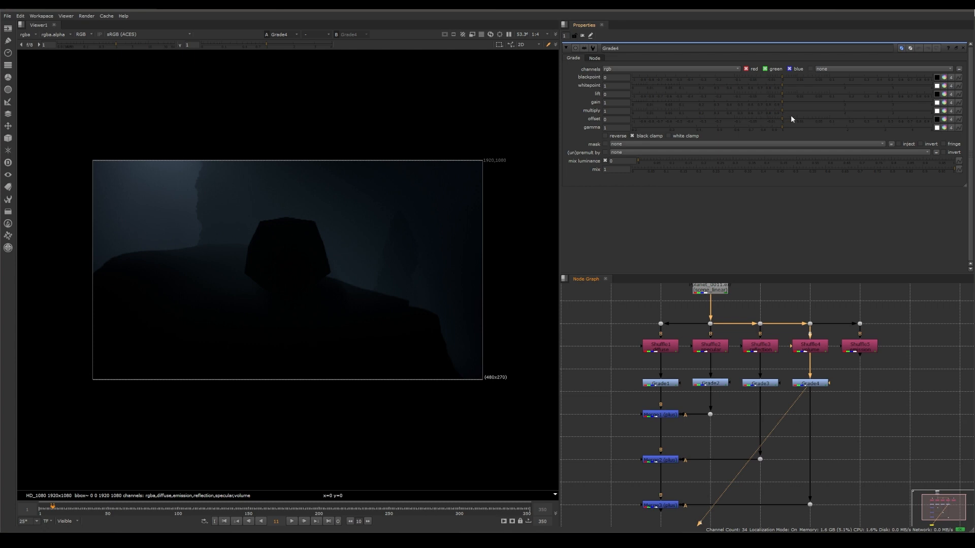
- Set the volume Grade's multiply to 0.6 and show the final Merge in the Viewer
{"action": "left_click", "coordinate": [809, 386]}
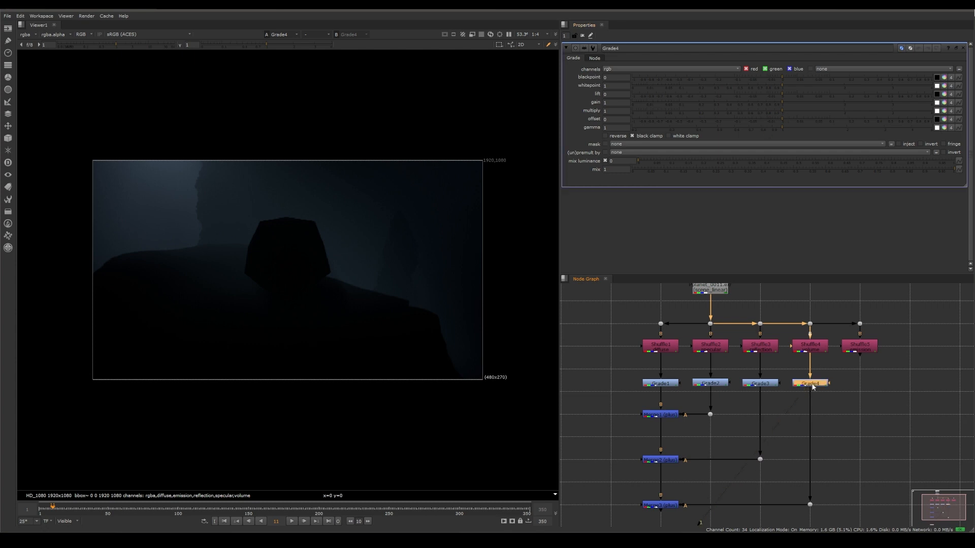
{"action": "left_click_drag", "start_coordinate": [780, 114], "coordinate": [748, 112]}
{"action": "middle_click_drag", "start_coordinate": [790, 448], "coordinate": [815, 481]}
{"action": "left_click", "coordinate": [686, 437]}
{"action": "key", "text": "1"}
- Split the volume Grade's gain into channels and set red to 0.925, green to 0.98 and blue to 1.09
{"action": "left_click", "coordinate": [827, 414]}
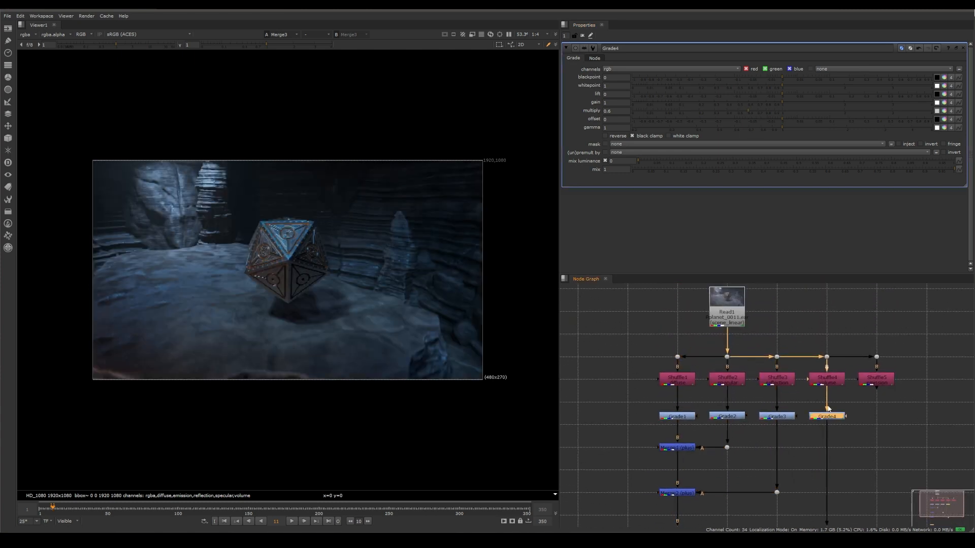
{"action": "left_click", "coordinate": [944, 102]}
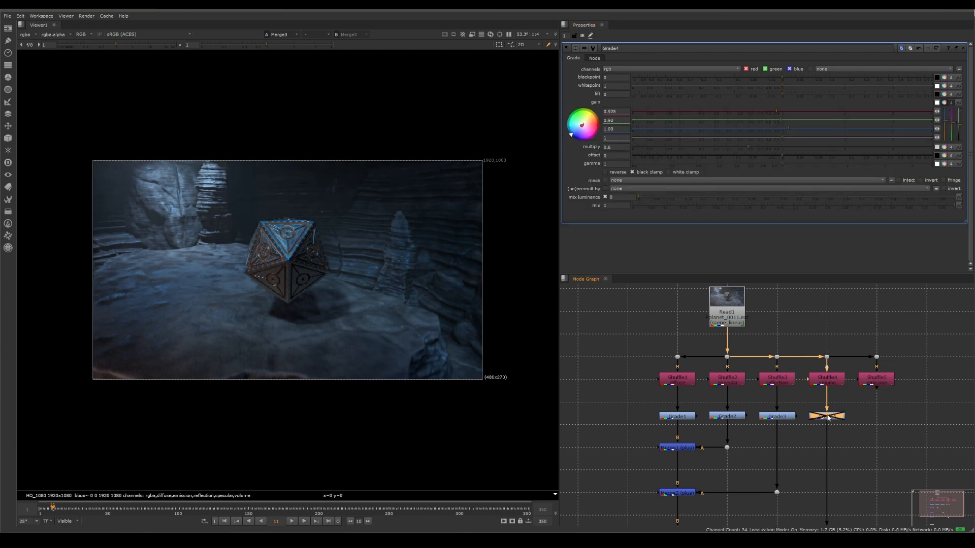
- Compare the merged image with the volume Grade disabled and enabled
{"action": "key", "text": "d"}
{"action": "key", "text": "d"}
{"action": "key", "text": "d"}
{"action": "key", "text": "d"}
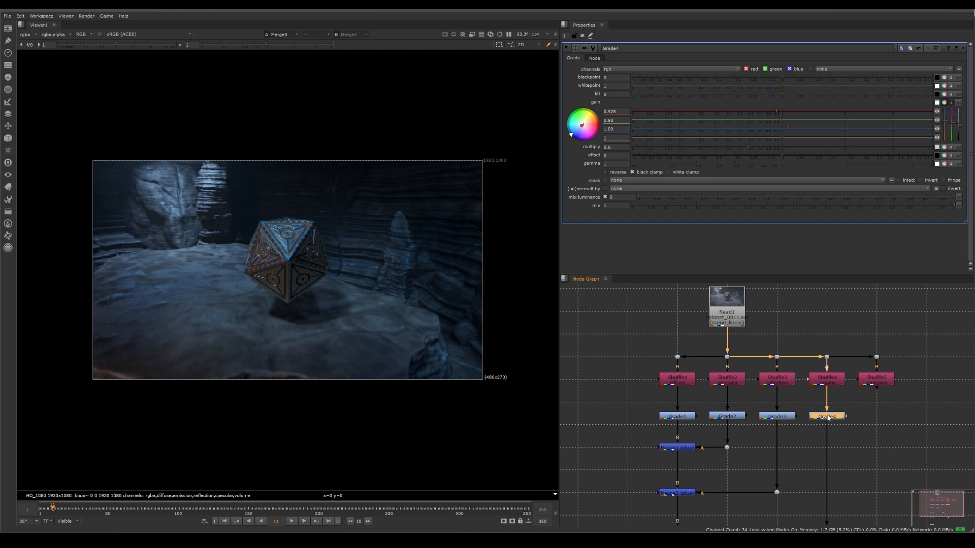
{"action": "key", "text": "d"}
{"action": "key", "text": "d"}
{"action": "key", "text": "d"}
{"action": "key", "text": "d"}
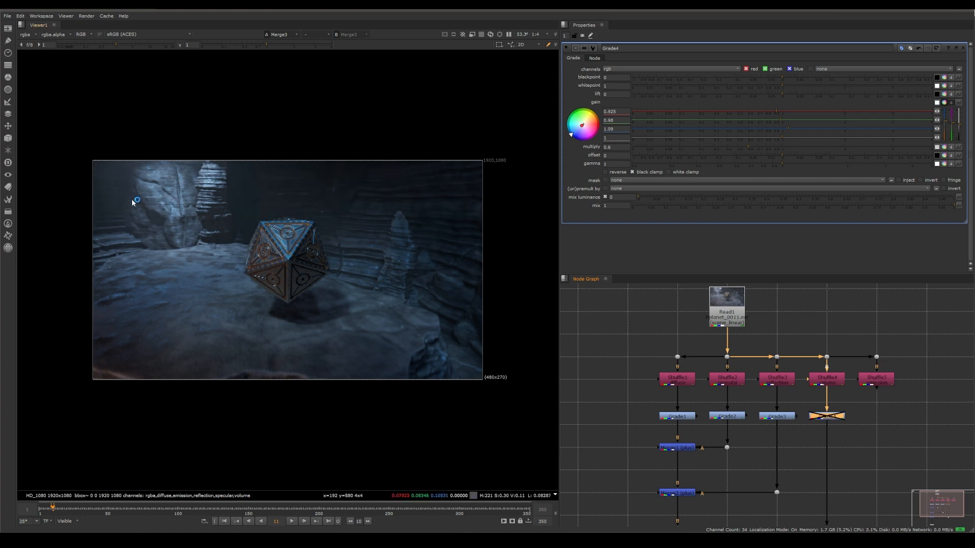
{"action": "key", "text": "d"}
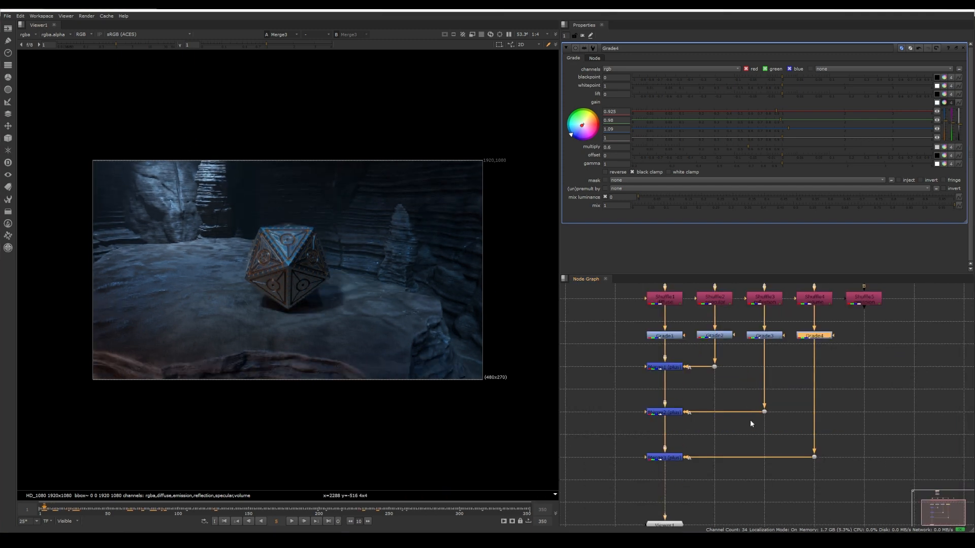
- Show the emission Shuffle in the Viewer and scrub the timeline to frame 68
{"action": "left_click_drag", "start_coordinate": [45, 509], "coordinate": [72, 510]}
{"action": "middle_click_drag", "start_coordinate": [885, 428], "coordinate": [779, 463]}
{"action": "left_click", "coordinate": [756, 333]}
{"action": "key", "text": "1"}
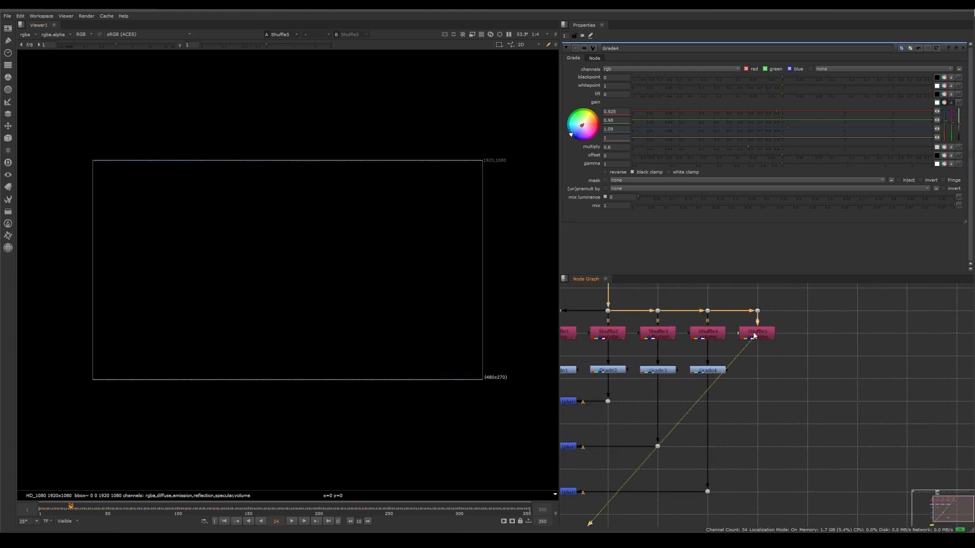
{"action": "left_click_drag", "start_coordinate": [81, 509], "coordinate": [133, 511]}
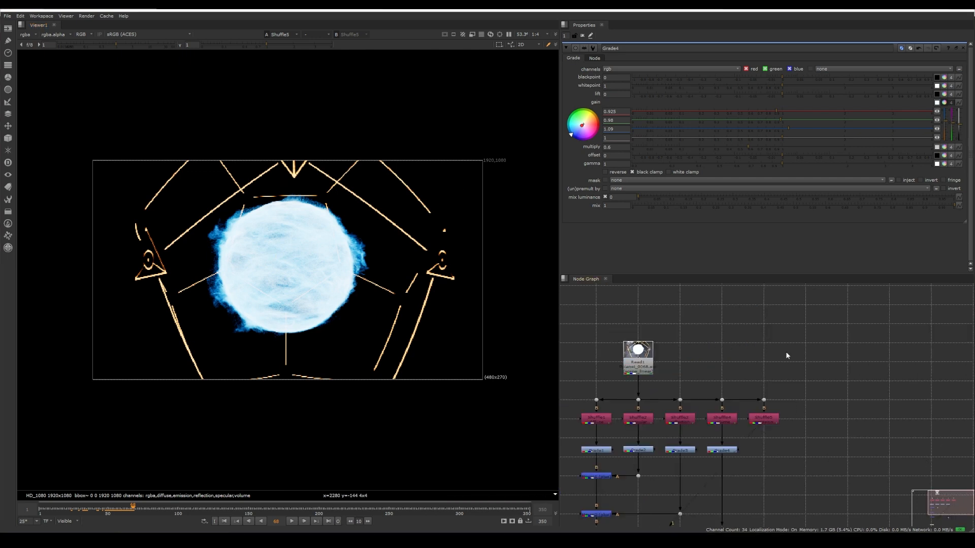
- Read in the Pplanet_####.cryptomatte.exr sequence from the PPlanet/render folder and place its Read node beside the existing render branch
{"action": "middle_click_drag", "start_coordinate": [768, 345], "coordinate": [744, 344]}
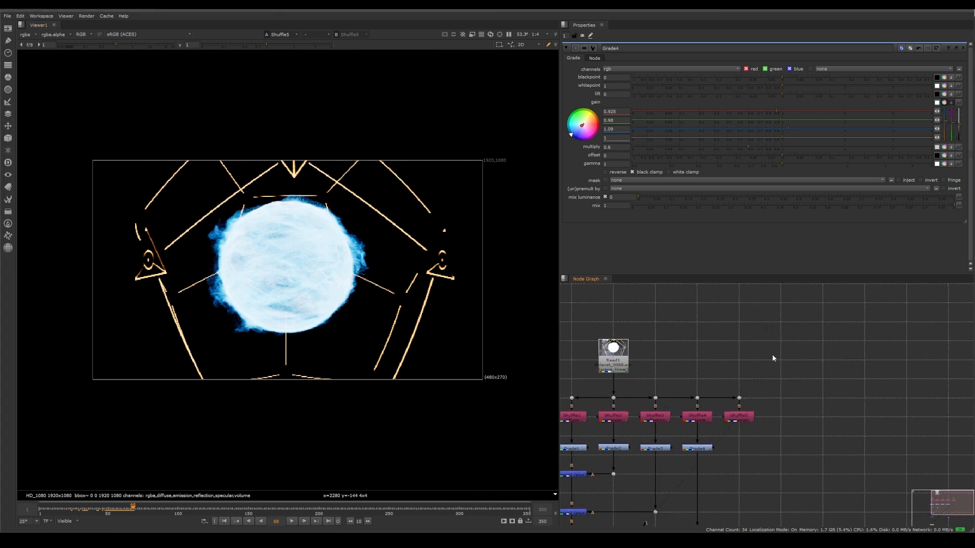
{"action": "key", "text": "r"}
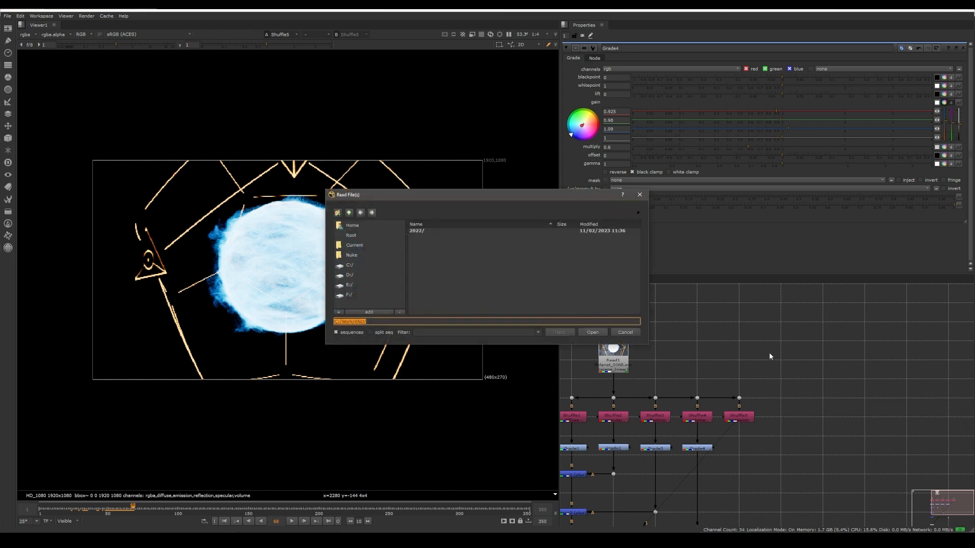
{"action": "double_click", "coordinate": [417, 231]}
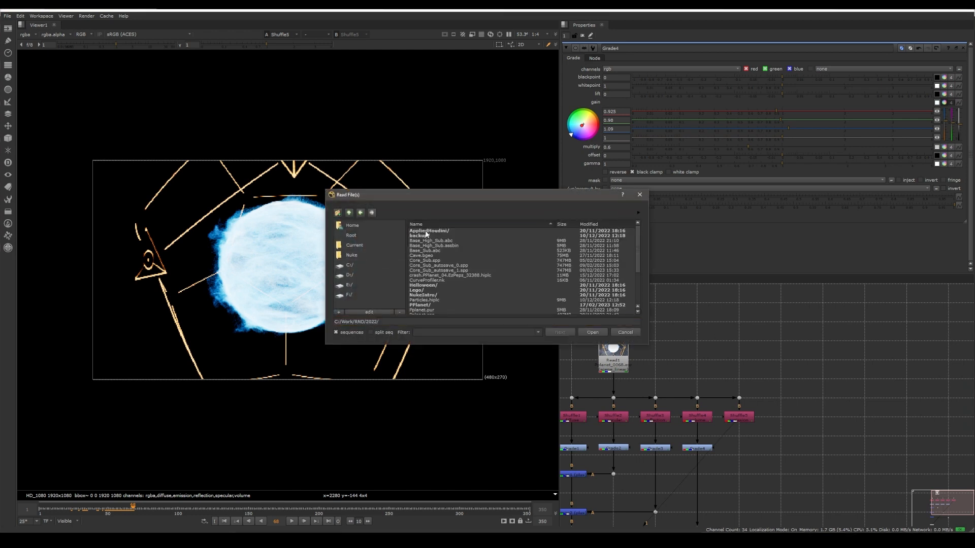
{"action": "scroll", "coordinate": [445, 270], "scroll_direction": "down", "scroll_amount": 3}
{"action": "double_click", "coordinate": [427, 261]}
{"action": "scroll", "coordinate": [427, 263], "scroll_direction": "down", "scroll_amount": 3}
{"action": "double_click", "coordinate": [427, 284]}
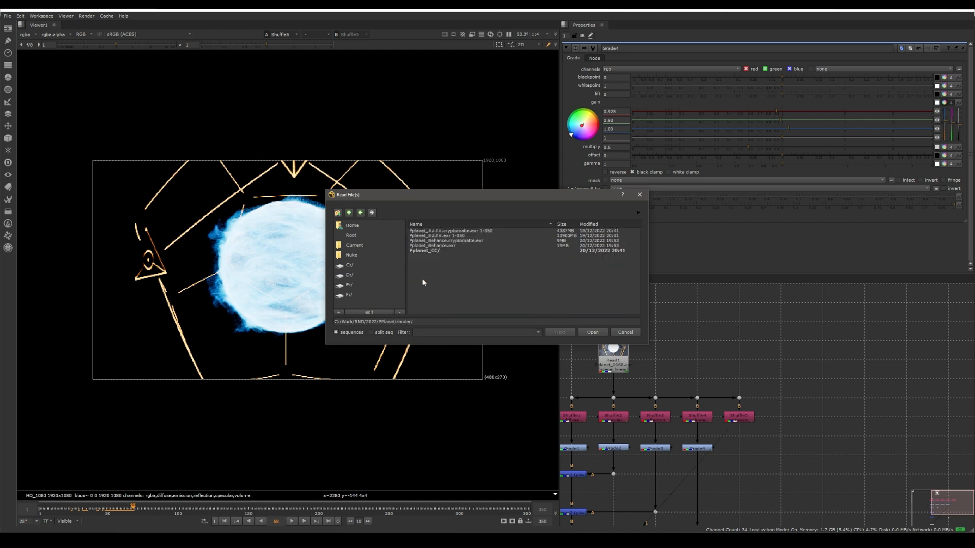
{"action": "left_click", "coordinate": [472, 231]}
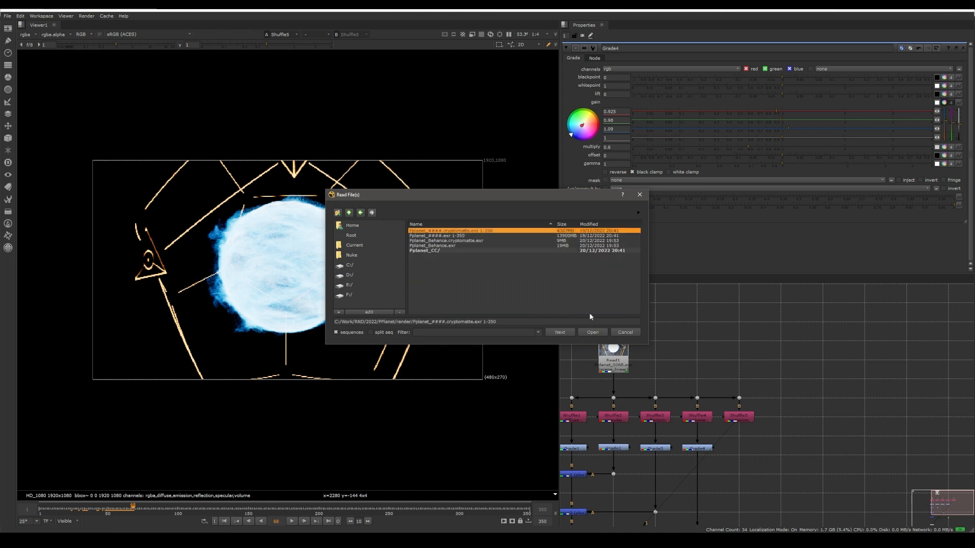
{"action": "left_click", "coordinate": [592, 332]}
{"action": "left_click_drag", "start_coordinate": [777, 348], "coordinate": [800, 346]}
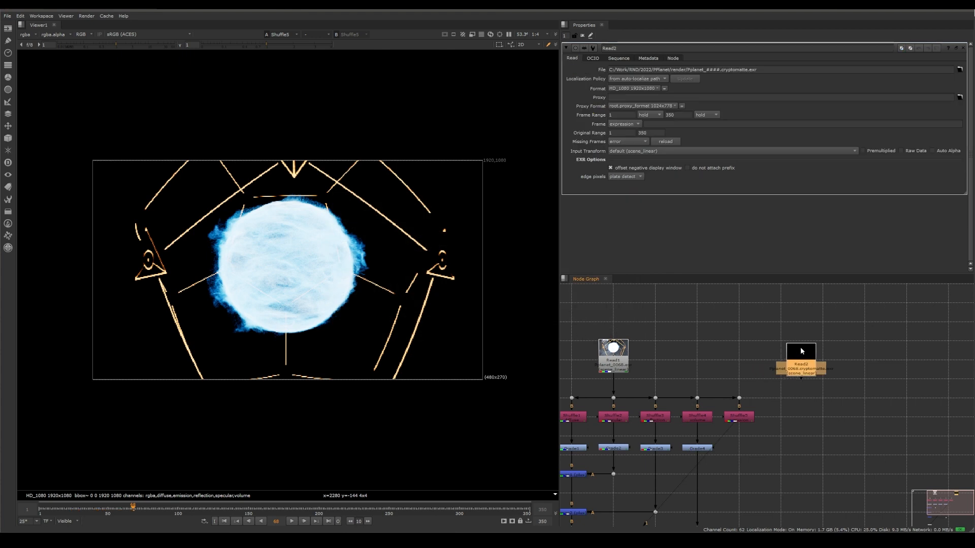
- Show the cryptomatte Read in the Viewer and scrub the timeline to about frame 95
{"action": "key", "text": "1"}
{"action": "left_click_drag", "start_coordinate": [104, 503], "coordinate": [170, 512]}
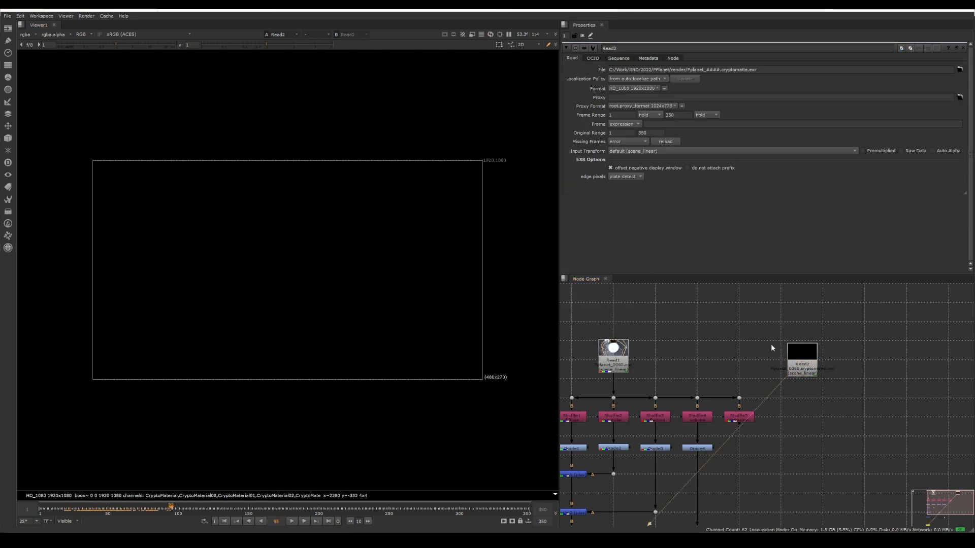
{"action": "left_click", "coordinate": [802, 374]}
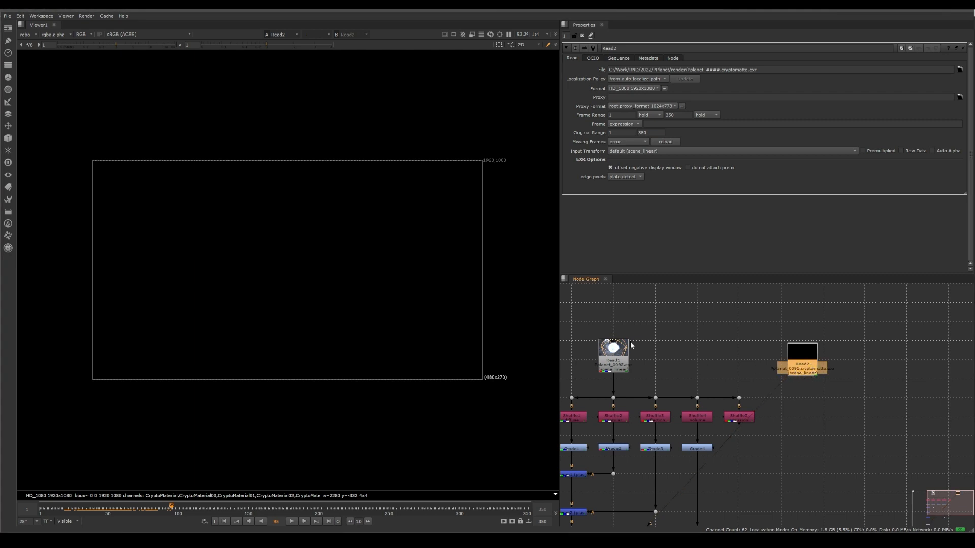
- Add a Cryptomatte node, connect its input to the cryptomatte Read and align it directly underneath
{"action": "left_click", "coordinate": [799, 412]}
{"action": "key", "text": "Tab"}
{"action": "type", "text": "cryp"}
{"action": "left_click", "coordinate": [743, 417]}
{"action": "left_click_drag", "start_coordinate": [798, 406], "coordinate": [802, 361]}
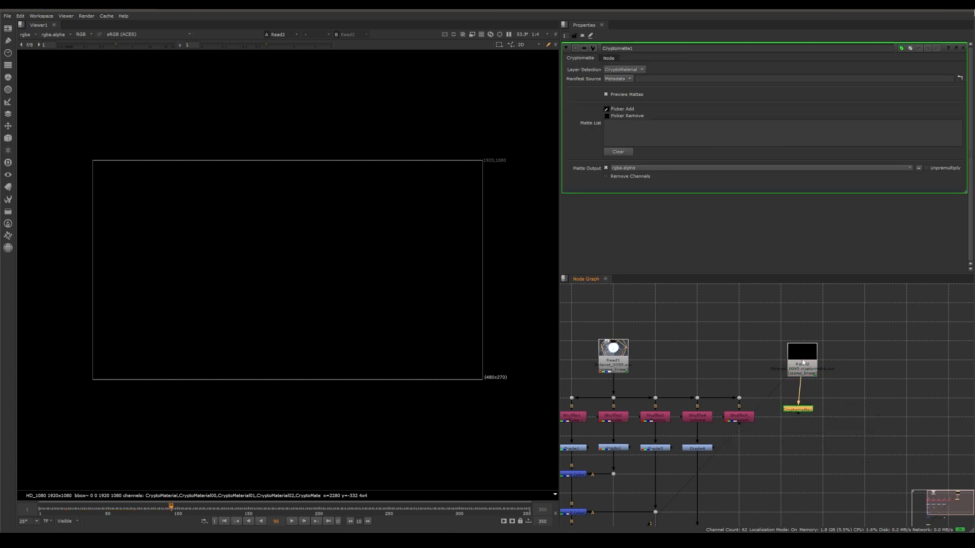
{"action": "left_click_drag", "start_coordinate": [799, 412], "coordinate": [802, 409]}
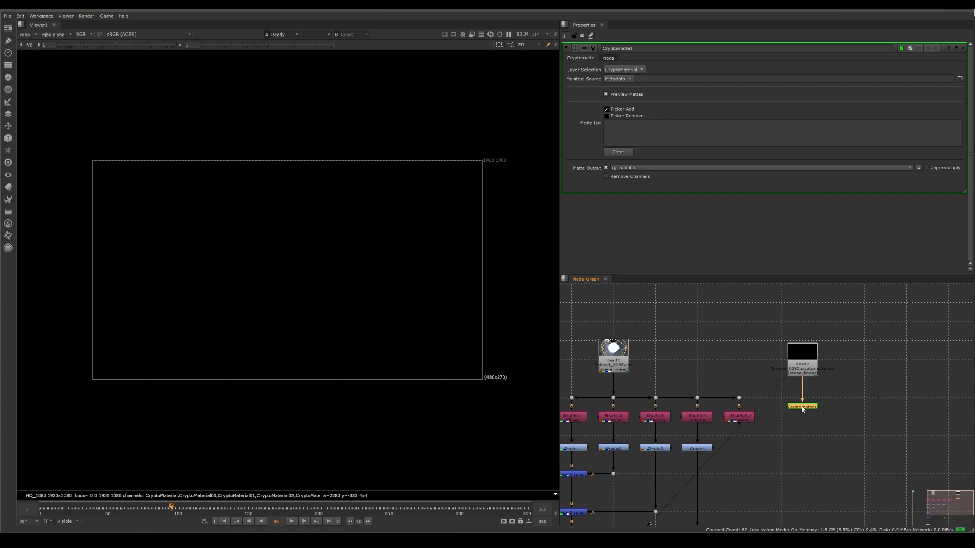
- Show the Cryptomatte node in the Viewer and set the Viewer's downscale ratio to 1:1
{"action": "key", "text": "1"}
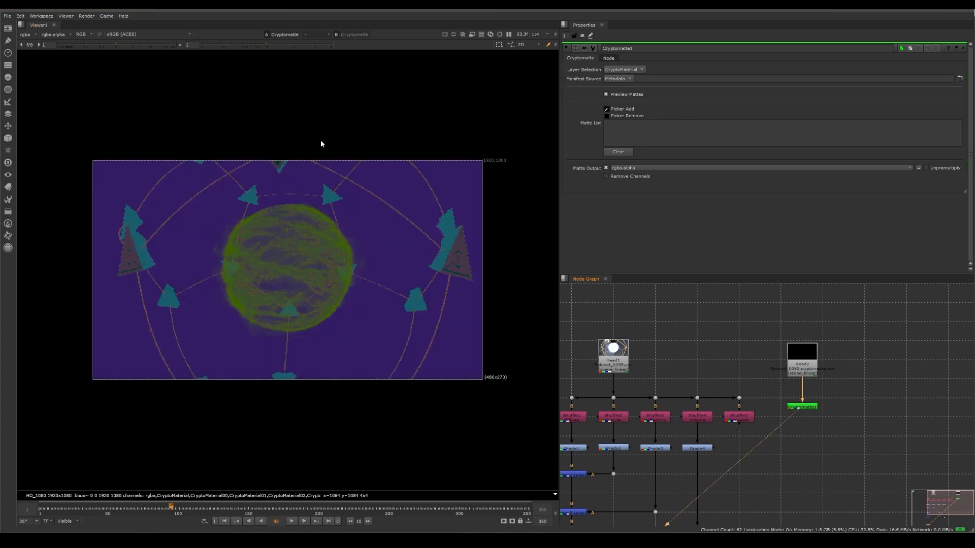
{"action": "left_click", "coordinate": [541, 35]}
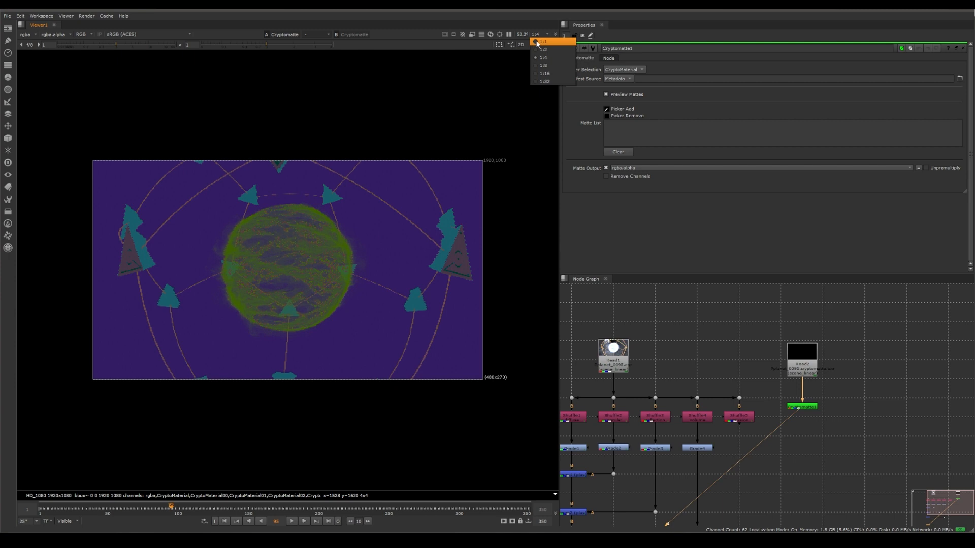
{"action": "left_click", "coordinate": [541, 41]}
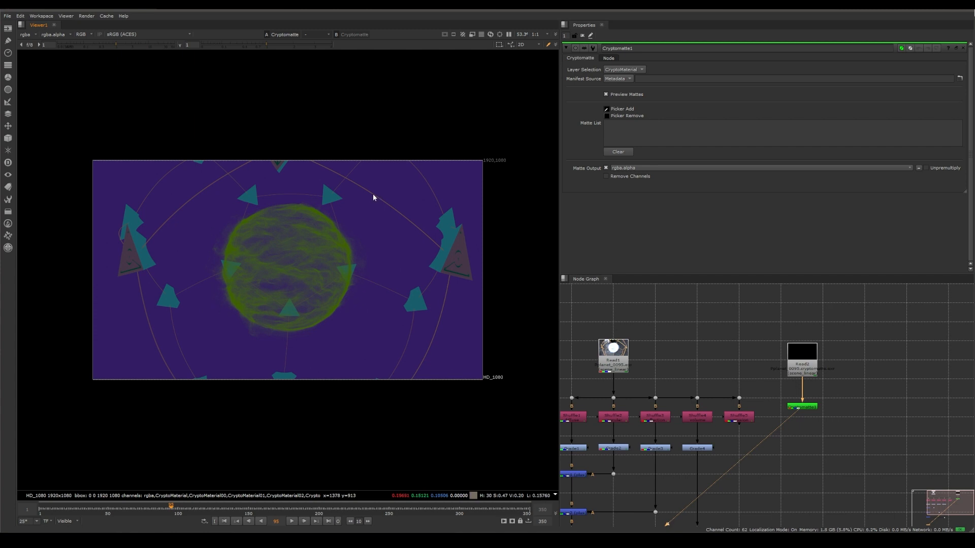
- Pick the glowing symbol on the triangular core piece as a matte, adding Core_Emission to the Cryptomatte's matte list
{"action": "scroll", "coordinate": [397, 240], "scroll_direction": "up", "scroll_amount": 1}
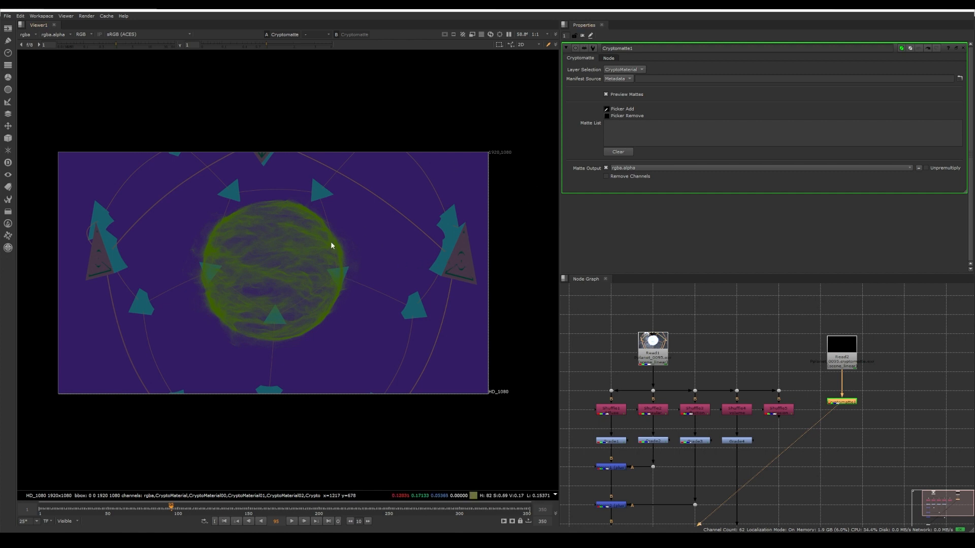
{"action": "scroll", "coordinate": [507, 273], "scroll_direction": "up", "scroll_amount": 5}
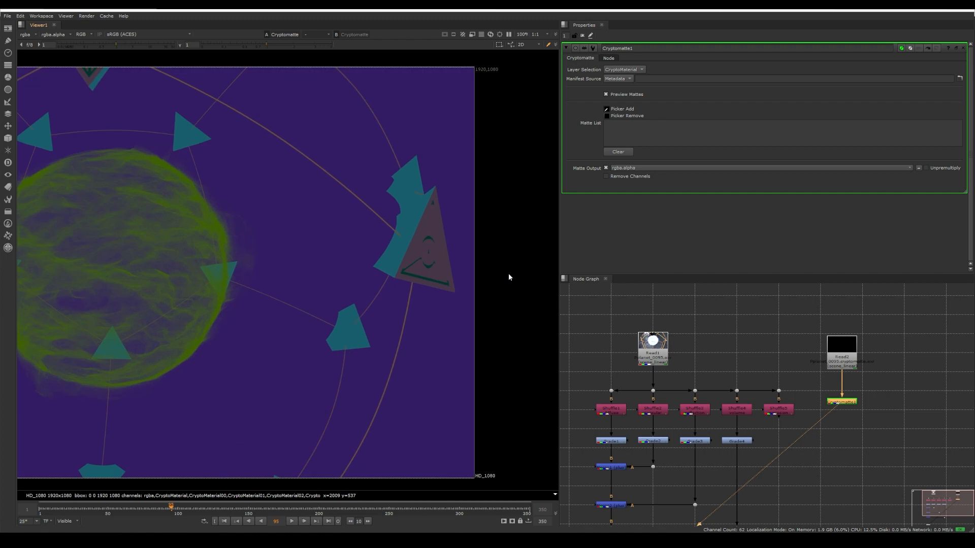
{"action": "scroll", "coordinate": [424, 275], "scroll_direction": "up", "scroll_amount": 4}
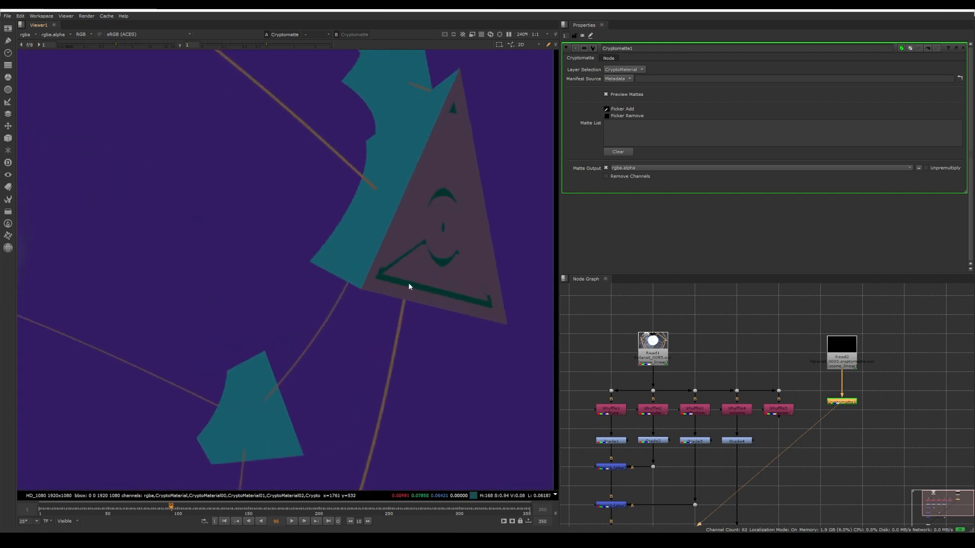
{"action": "left_click", "coordinate": [407, 286], "text": "ctrl"}
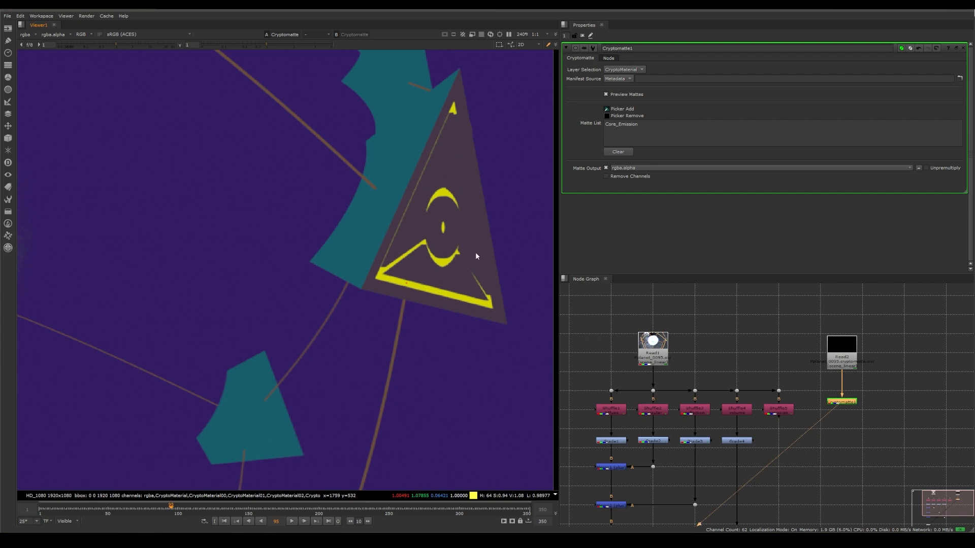
- Add Plexus on a new line of the Cryptomatte's matte list to include the connecting lines
{"action": "left_click", "coordinate": [649, 124]}
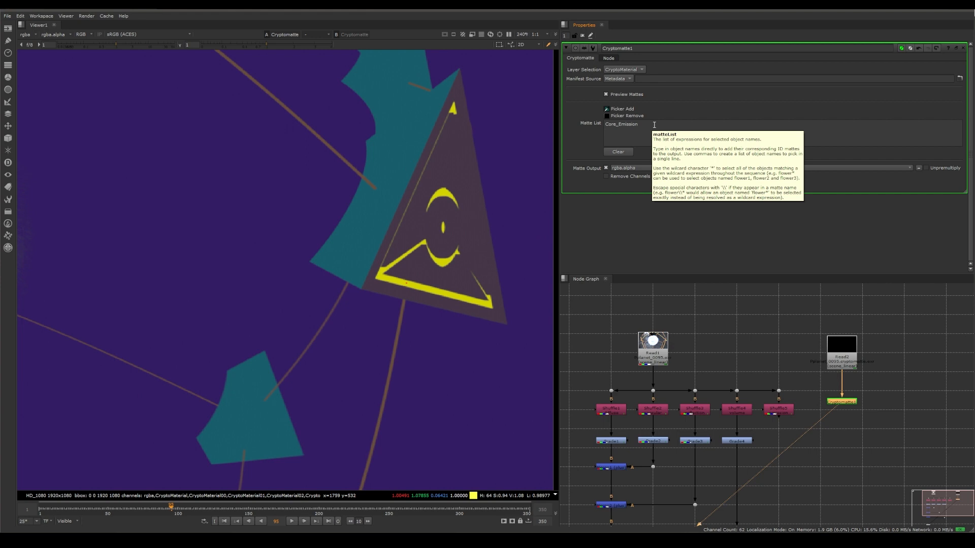
{"action": "key", "text": "Return"}
{"action": "type", "text": "Plexus"}
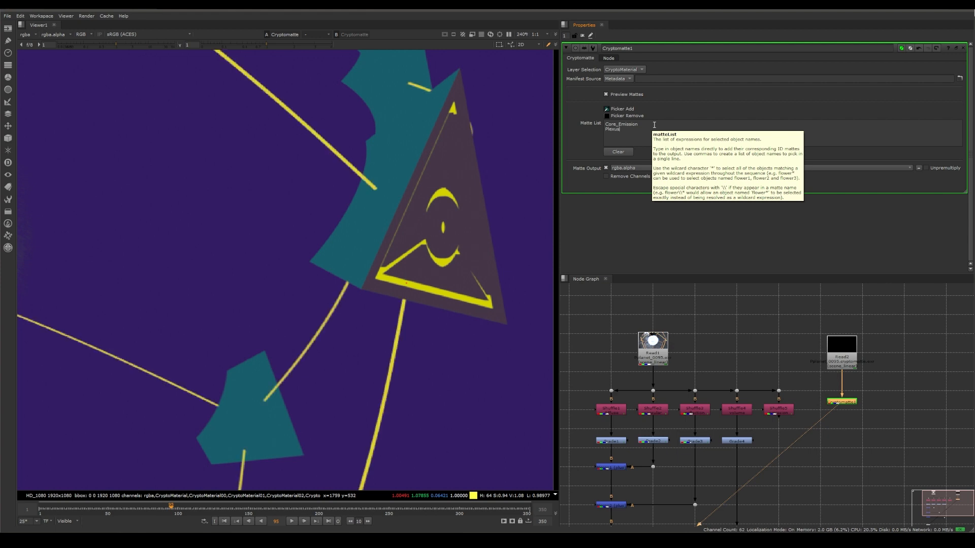
{"action": "left_click", "coordinate": [771, 352]}
{"action": "scroll", "coordinate": [442, 273], "scroll_direction": "down", "scroll_amount": 8}
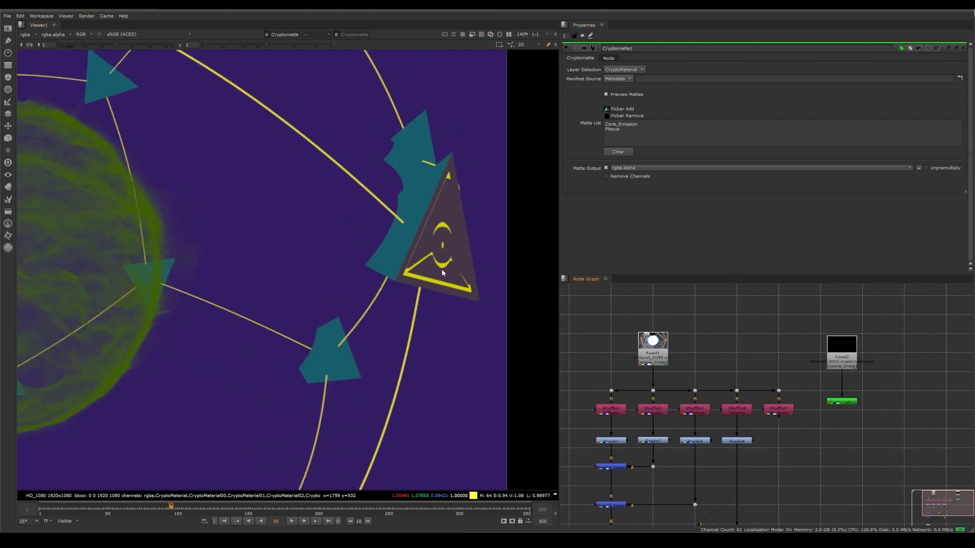
{"action": "middle_click_drag", "start_coordinate": [439, 215], "coordinate": [438, 211]}
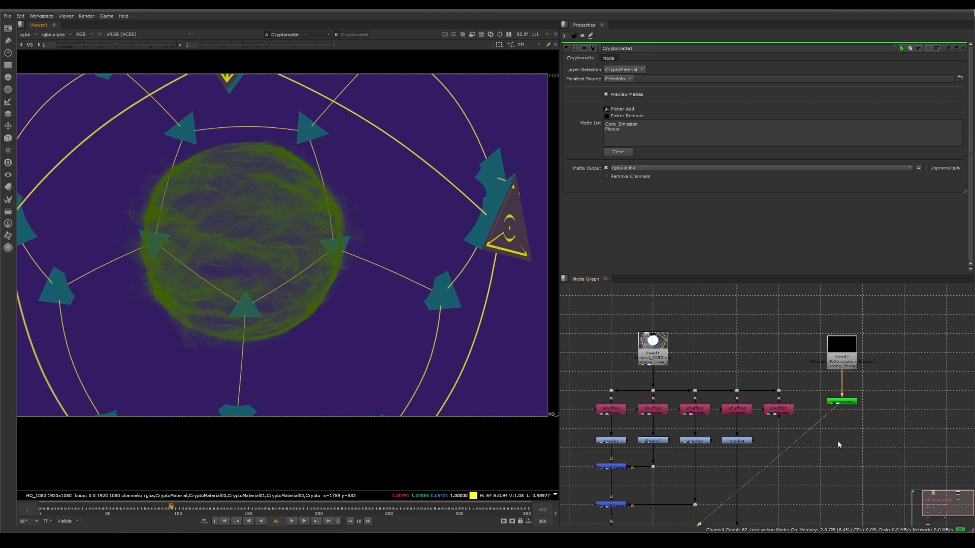
- Add a Merge below the emission Shuffle, connect its A input to that Shuffle and its mask to the Cryptomatte, and view it
{"action": "middle_click_drag", "start_coordinate": [811, 487], "coordinate": [783, 437]}
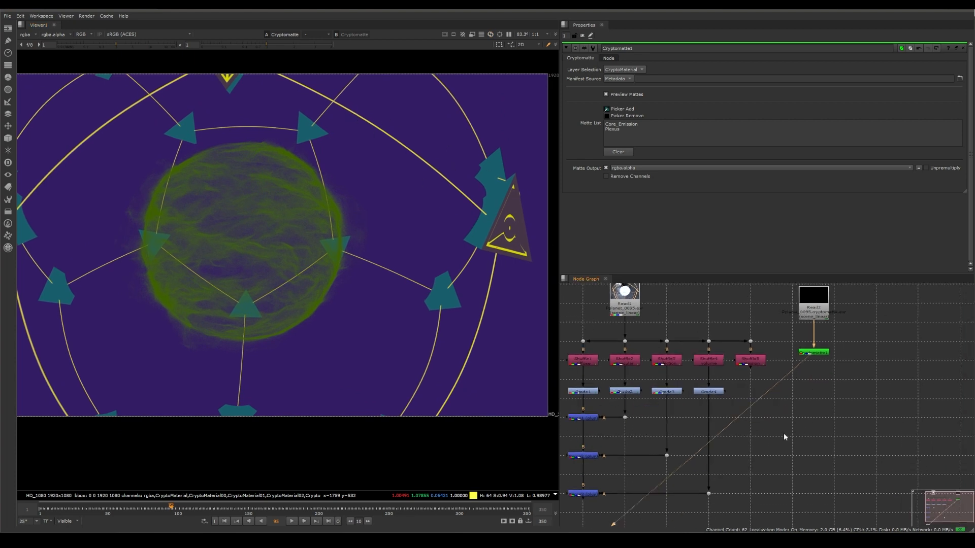
{"action": "key", "text": "m"}
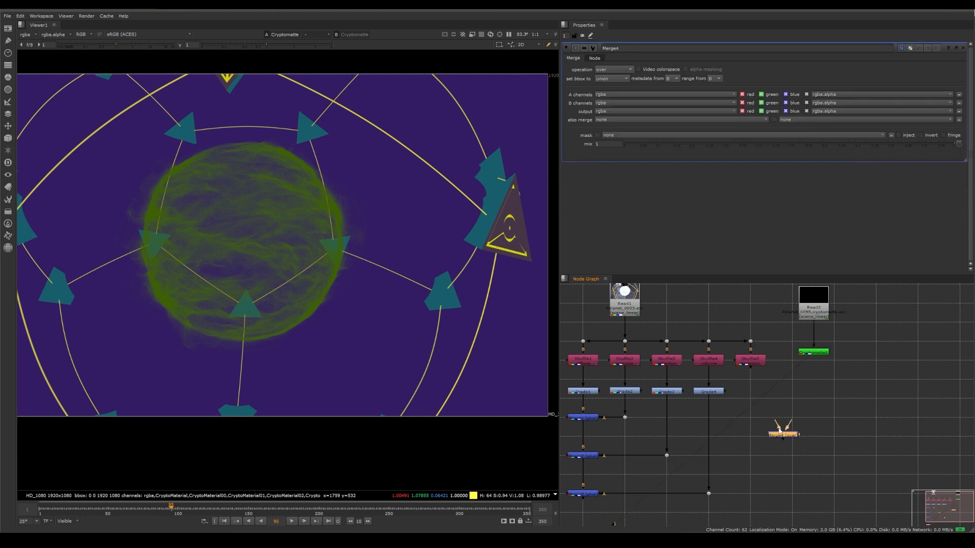
{"action": "left_click_drag", "start_coordinate": [777, 425], "coordinate": [749, 361]}
{"action": "left_click_drag", "start_coordinate": [781, 439], "coordinate": [752, 438]}
{"action": "key", "text": "1"}
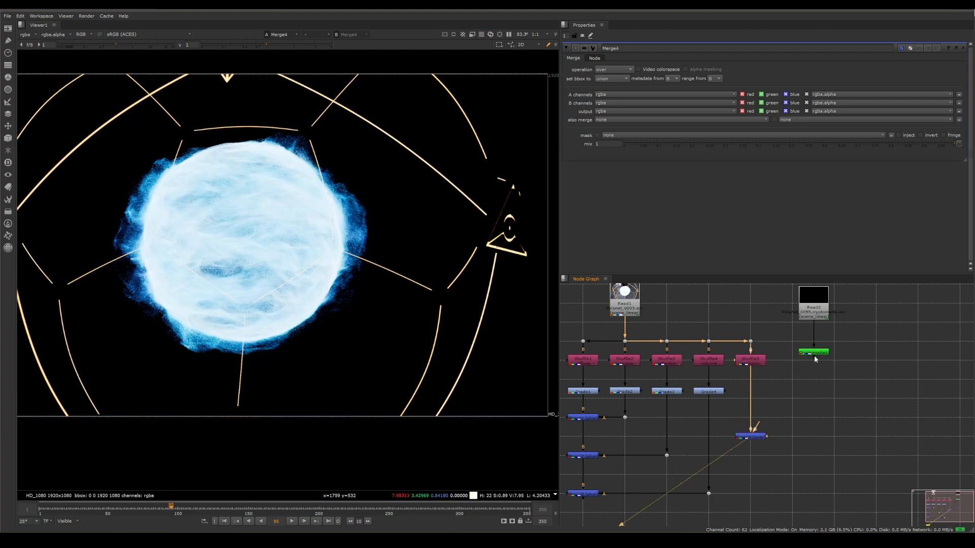
{"action": "left_click_drag", "start_coordinate": [782, 434], "coordinate": [814, 355]}
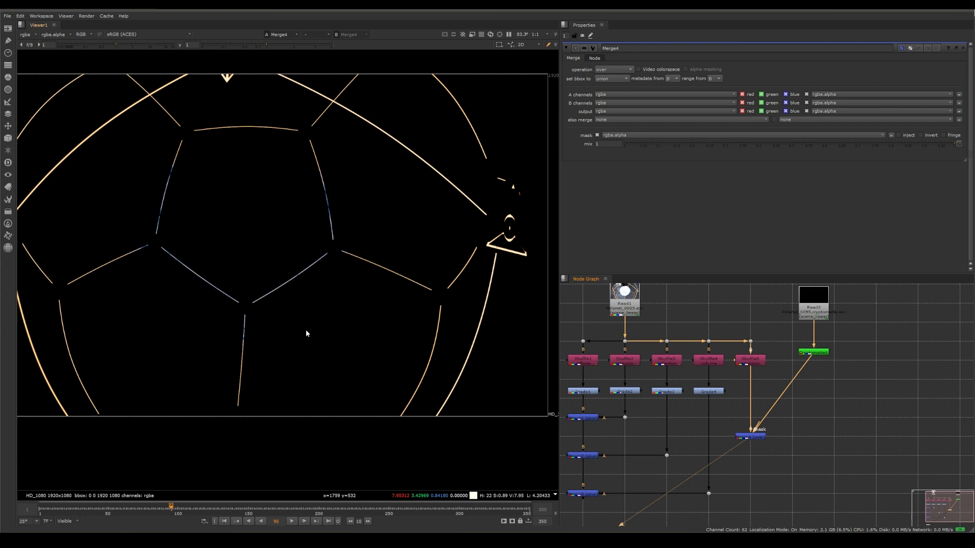
- Compare the emission Shuffle with the masked Merge in the Viewer
{"action": "left_click", "coordinate": [751, 360]}
{"action": "key", "text": "1"}
{"action": "left_click", "coordinate": [755, 437]}
{"action": "key", "text": "1"}
{"action": "left_click", "coordinate": [734, 456]}
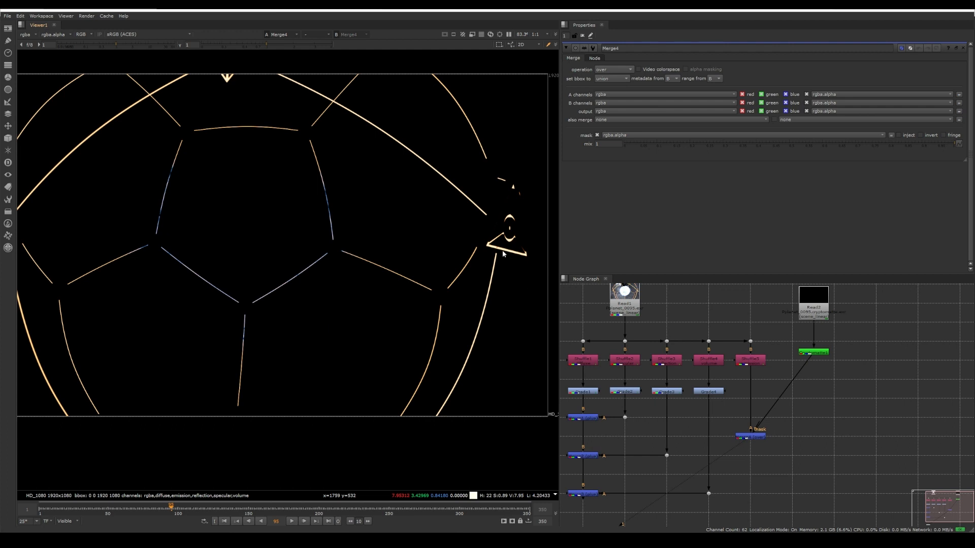
{"action": "key", "text": "Tab"}
{"action": "type", "text": "glow"}
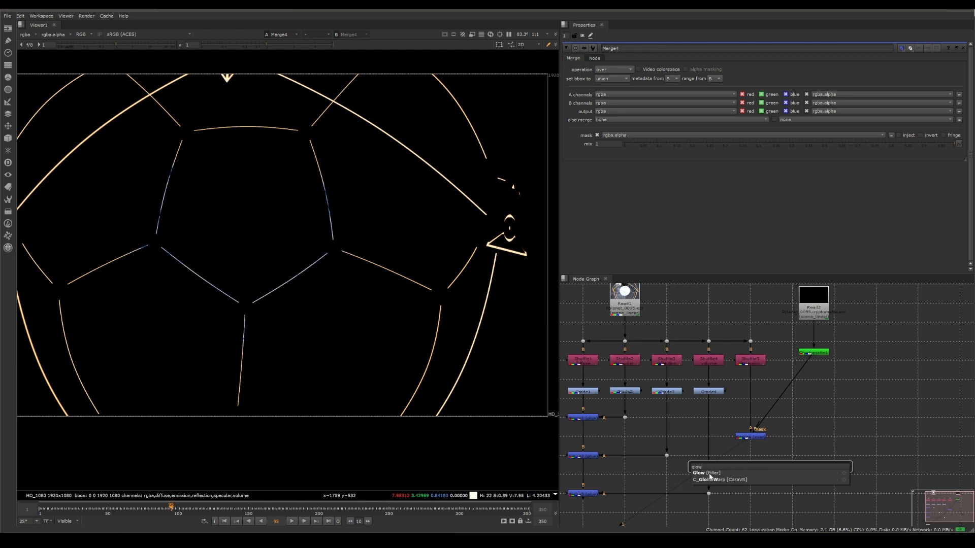
{"action": "left_click", "coordinate": [782, 456]}
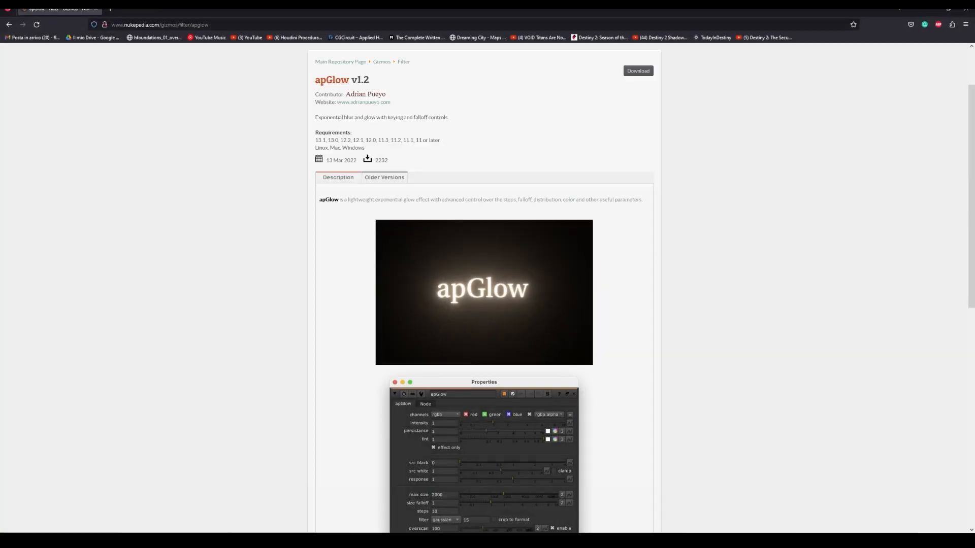
- Insert apGlow.gizmo from E:/Nuke/apglow into the comp's node graph
{"action": "mouse_move", "coordinate": [971, 205]}
{"action": "left_mouse_down"}
{"action": "mouse_move", "coordinate": [973, 224]}
{"action": "mouse_move", "coordinate": [973, 198]}
{"action": "left_mouse_up"}
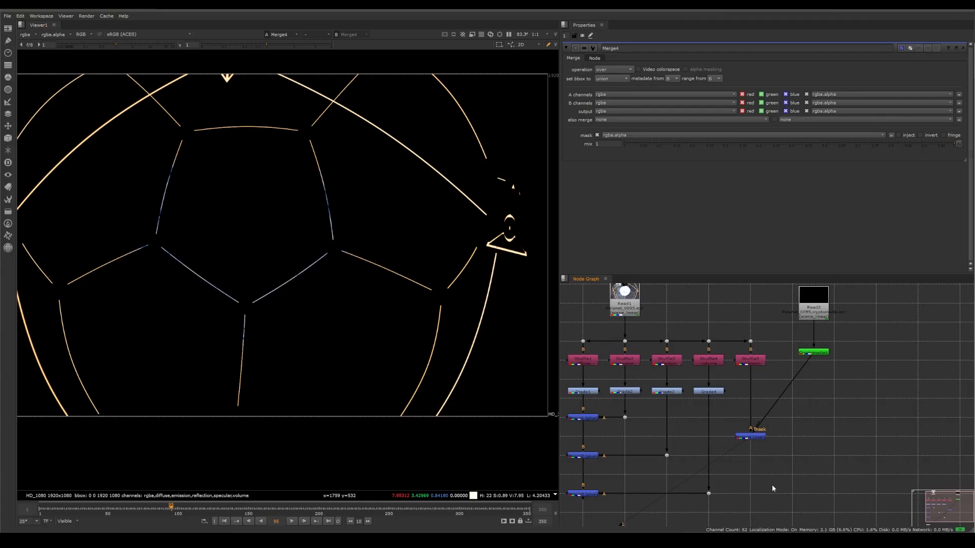
{"action": "middle_click_drag", "start_coordinate": [703, 520], "coordinate": [712, 463]}
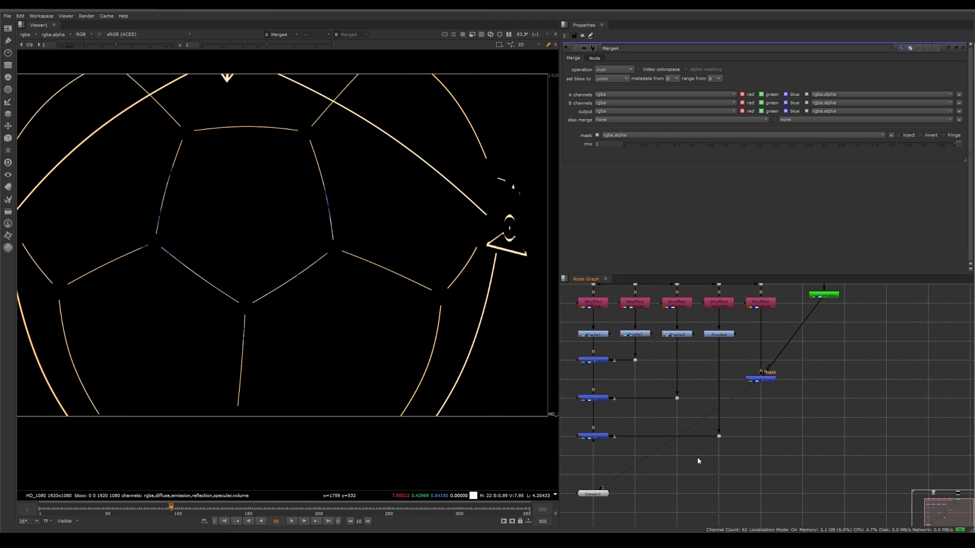
{"action": "left_click", "coordinate": [8, 15]}
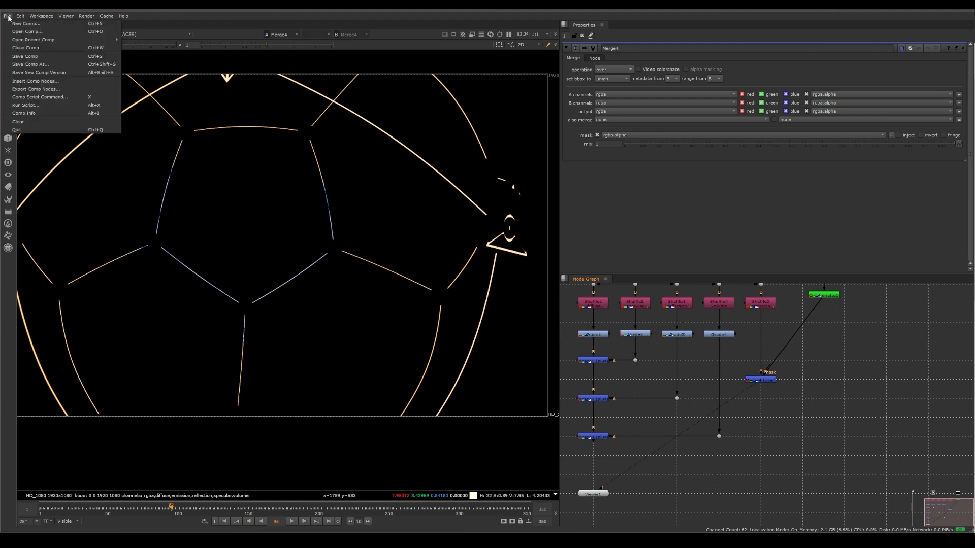
{"action": "left_click", "coordinate": [20, 81]}
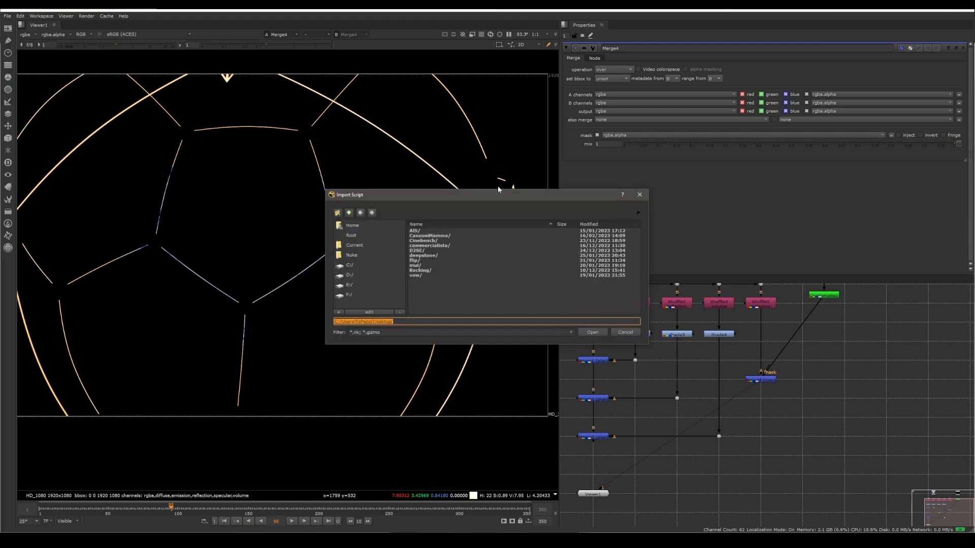
{"action": "left_click", "coordinate": [355, 285]}
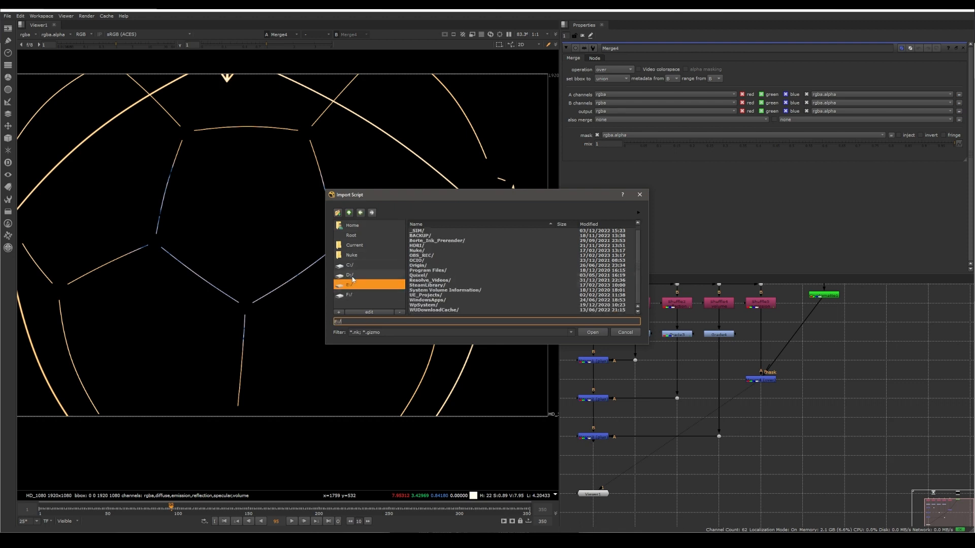
{"action": "double_click", "coordinate": [417, 251]}
{"action": "double_click", "coordinate": [420, 232]}
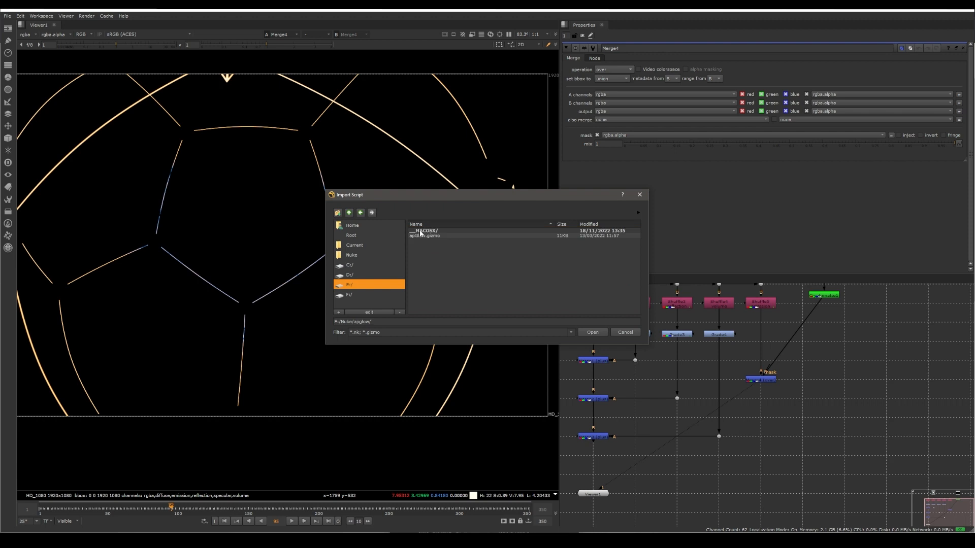
{"action": "left_click", "coordinate": [434, 236]}
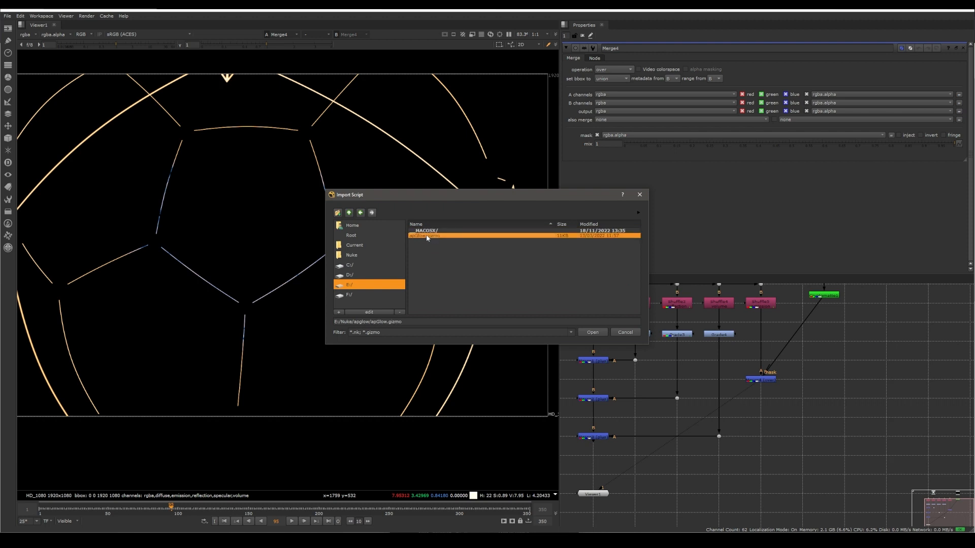
{"action": "left_click", "coordinate": [593, 333]}
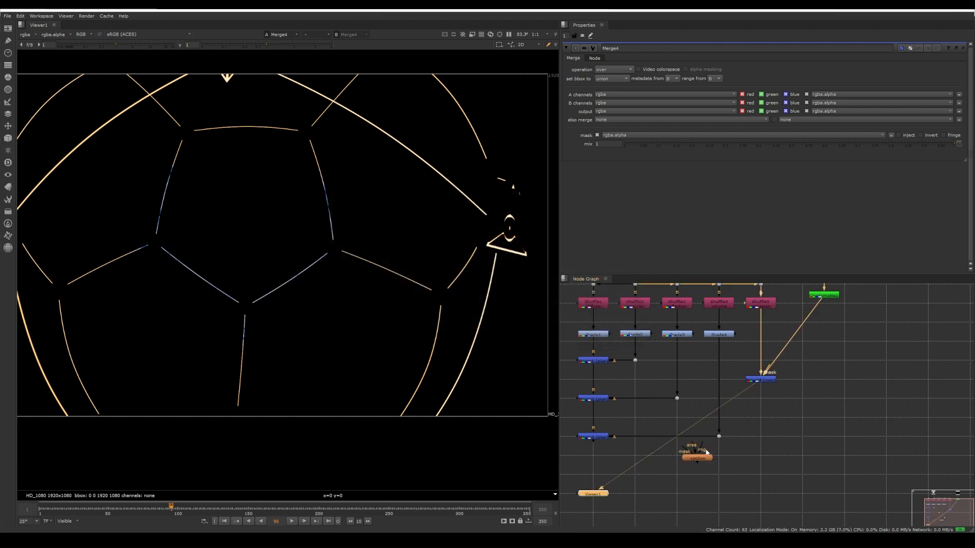
- Connect the apGlow node below the masked emission Merge and view its result
{"action": "left_click_drag", "start_coordinate": [765, 426], "coordinate": [761, 381]}
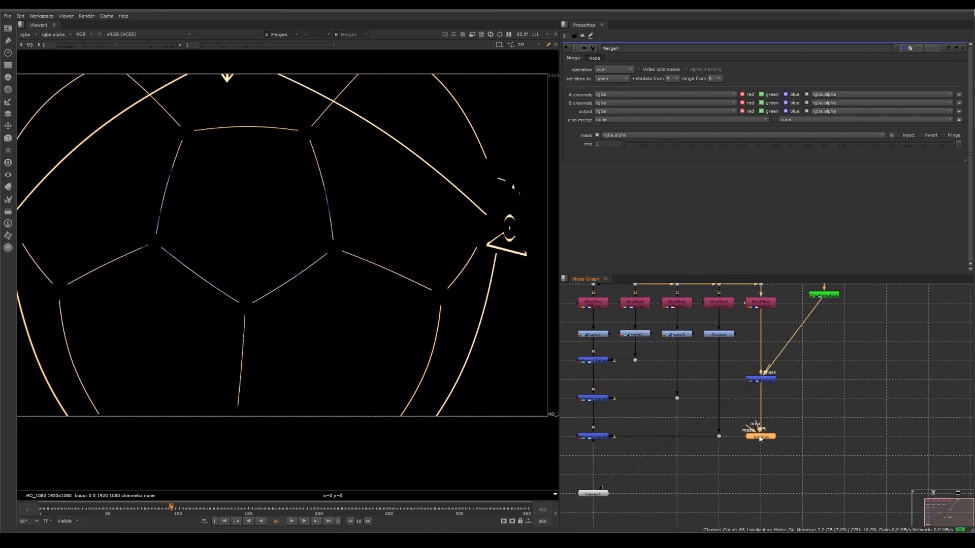
{"action": "left_click_drag", "start_coordinate": [760, 439], "coordinate": [759, 419]}
{"action": "key", "text": "1"}
{"action": "left_click", "coordinate": [760, 418]}
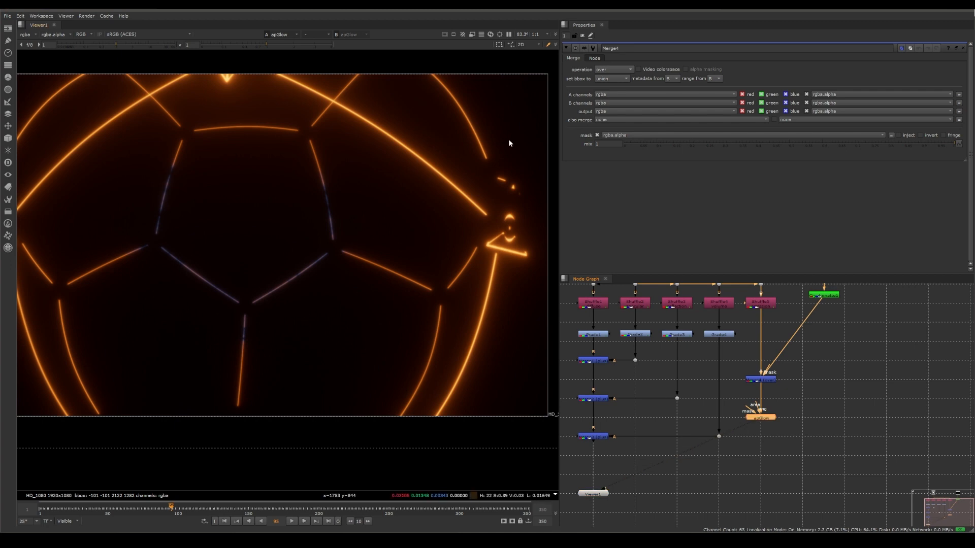
- Set the apGlow's intensity to 2, persistence to 0.285, max size to 70 and size falloff to 1.62
{"action": "double_click", "coordinate": [760, 419]}
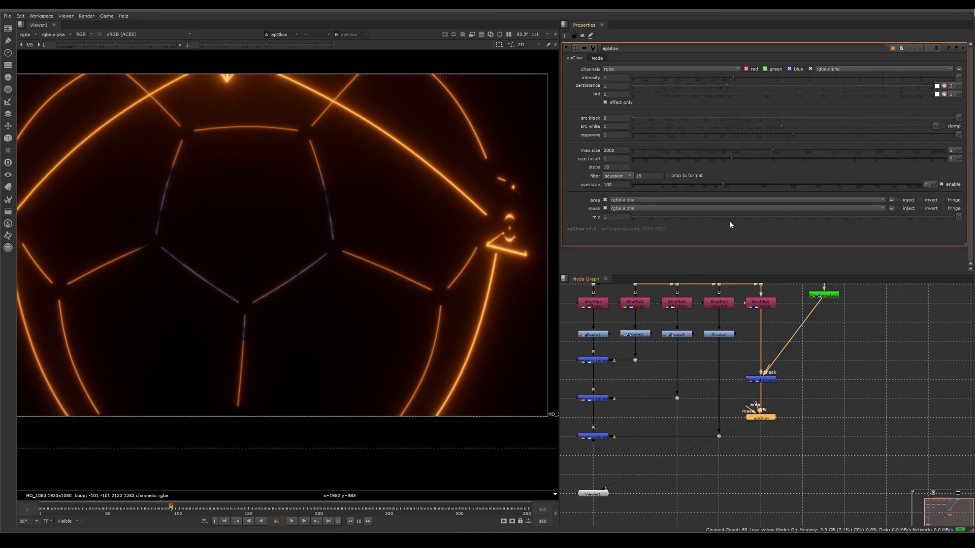
{"action": "left_click_drag", "start_coordinate": [735, 75], "coordinate": [772, 78]}
{"action": "double_click", "coordinate": [616, 77]}
{"action": "type", "text": "2"}
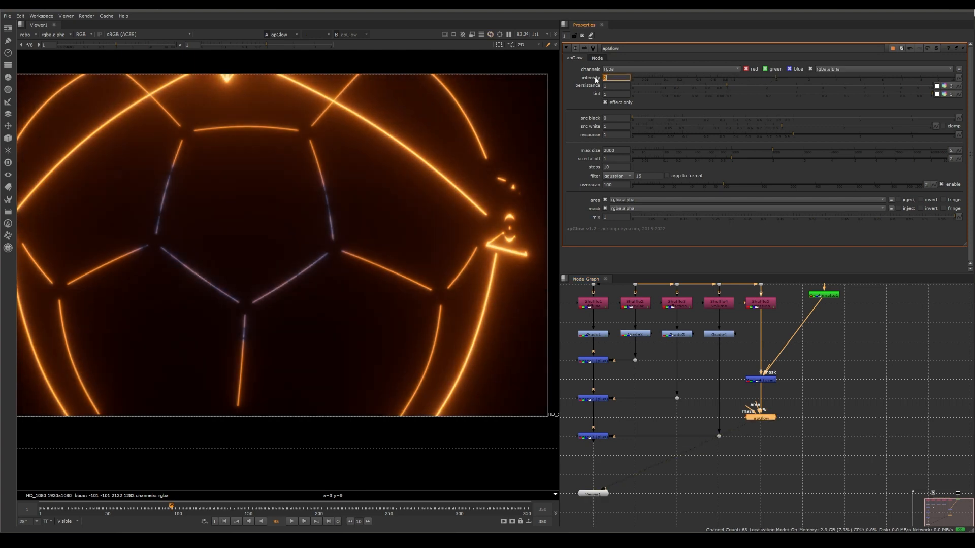
{"action": "left_click_drag", "start_coordinate": [736, 86], "coordinate": [682, 86]}
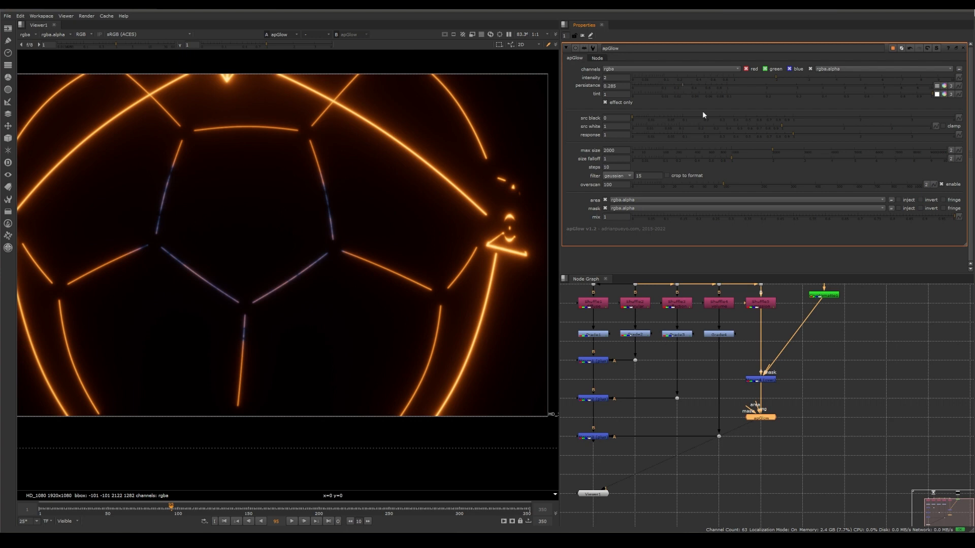
{"action": "left_click_drag", "start_coordinate": [769, 149], "coordinate": [658, 148]}
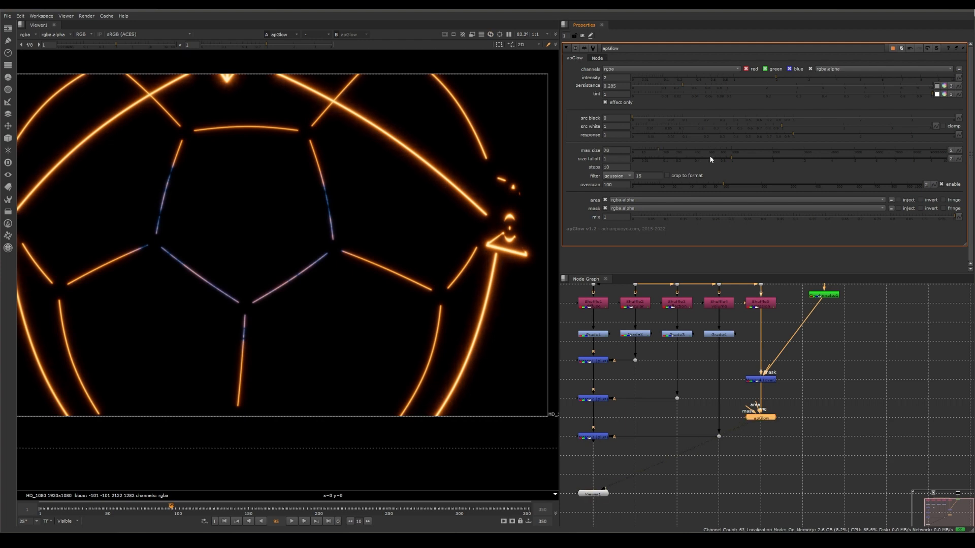
{"action": "left_click_drag", "start_coordinate": [731, 157], "coordinate": [758, 154]}
- Duplicate the Cryptomatte, connect the copy to the cryptomatte Read and place it beside the original
{"action": "middle_click_drag", "start_coordinate": [804, 405], "coordinate": [786, 399]}
{"action": "left_click", "coordinate": [768, 341]}
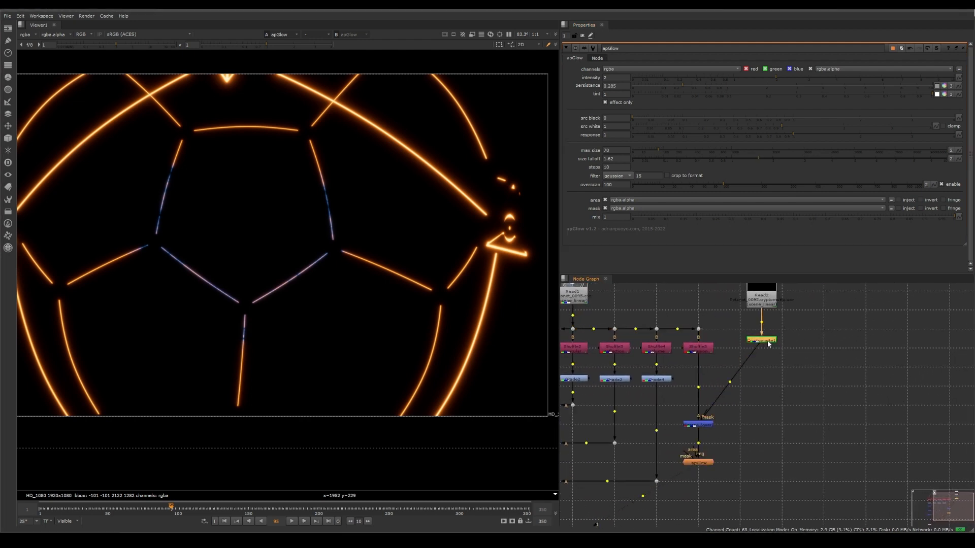
{"action": "key", "text": "ctrl+c"}
{"action": "key", "text": "ctrl+v"}
{"action": "left_click_drag", "start_coordinate": [760, 359], "coordinate": [759, 294]}
{"action": "left_click_drag", "start_coordinate": [826, 345], "coordinate": [823, 343]}
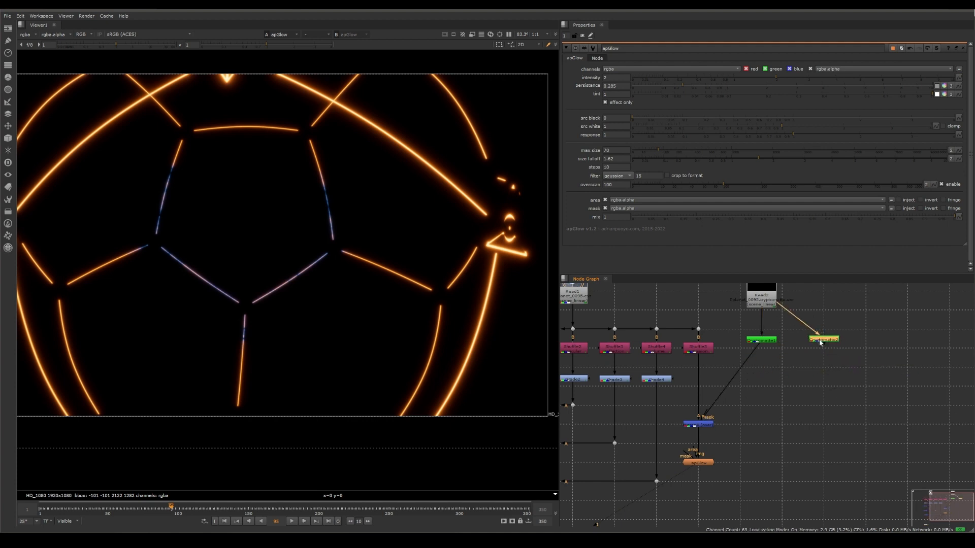
- View the copied Cryptomatte, clear its matte list and pick the central sphere, adding Particles as the only matte
{"action": "key", "text": "1"}
{"action": "double_click", "coordinate": [829, 339]}
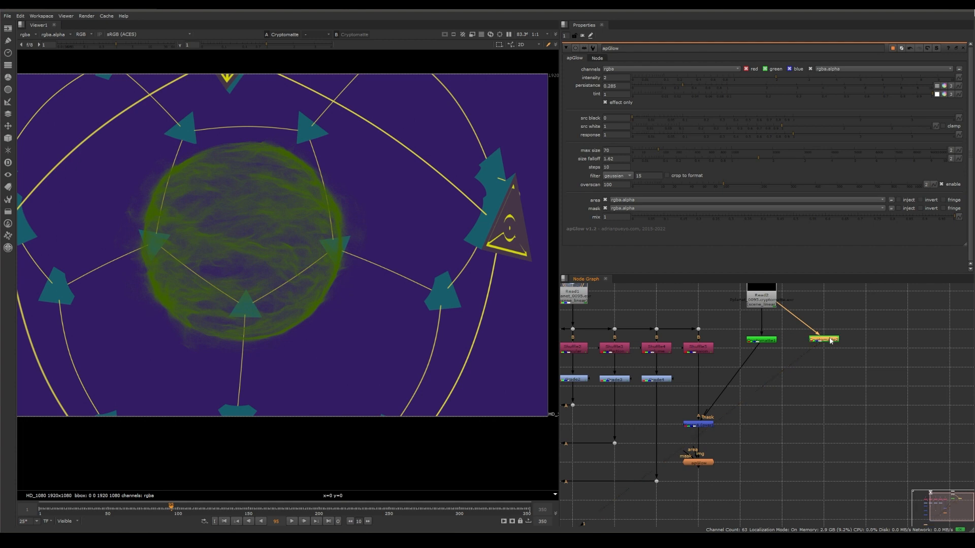
{"action": "left_click", "coordinate": [618, 152]}
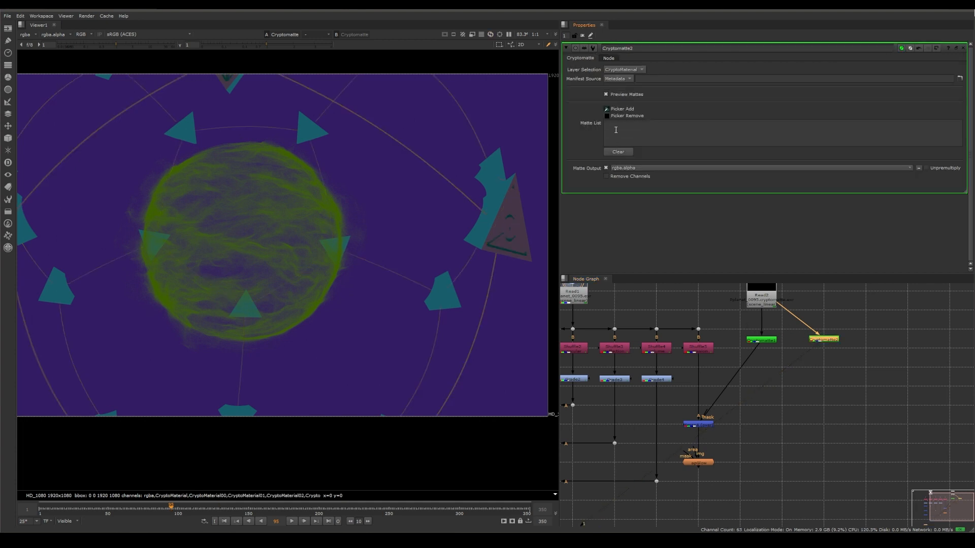
{"action": "left_click", "coordinate": [321, 206], "text": "ctrl"}
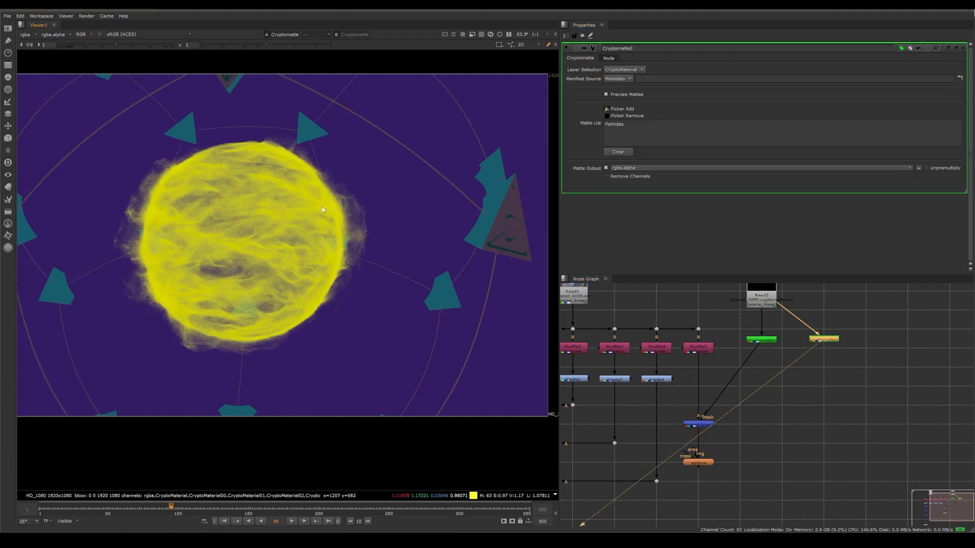
- Line up the first Cryptomatte with its Merge, lower the second one and add a Dot to its input pipe
{"action": "left_click_drag", "start_coordinate": [698, 425], "coordinate": [698, 406]}
{"action": "left_click_drag", "start_coordinate": [768, 343], "coordinate": [768, 407]}
{"action": "left_click_drag", "start_coordinate": [823, 340], "coordinate": [781, 443]}
{"action": "left_click_drag", "start_coordinate": [773, 367], "coordinate": [784, 310], "text": "ctrl"}
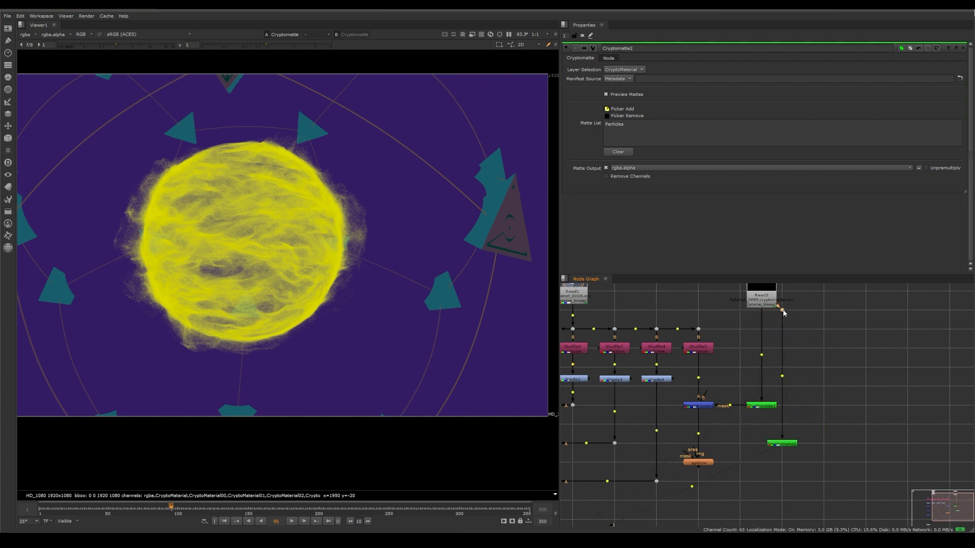
- Add a second Merge with its A input from the emission Shuffle and its mask from the Particles Cryptomatte, and view it
{"action": "middle_click_drag", "start_coordinate": [742, 448], "coordinate": [764, 425]}
{"action": "left_click", "coordinate": [719, 385]}
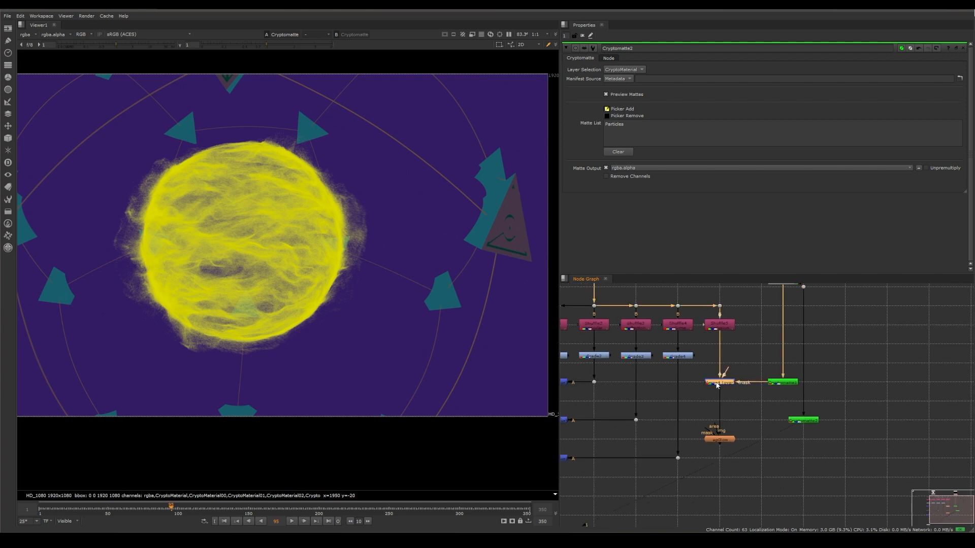
{"action": "key", "text": "m"}
{"action": "left_click_drag", "start_coordinate": [754, 382], "coordinate": [752, 421]}
{"action": "left_click_drag", "start_coordinate": [754, 409], "coordinate": [720, 326]}
{"action": "key", "text": "1"}
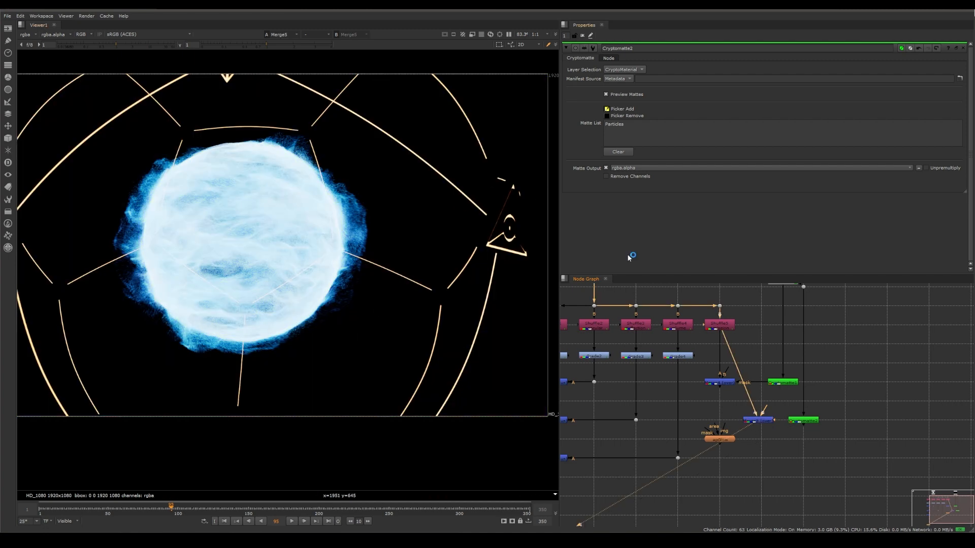
{"action": "scroll", "coordinate": [772, 421], "scroll_direction": "up", "scroll_amount": 2}
{"action": "left_click_drag", "start_coordinate": [765, 420], "coordinate": [800, 421]}
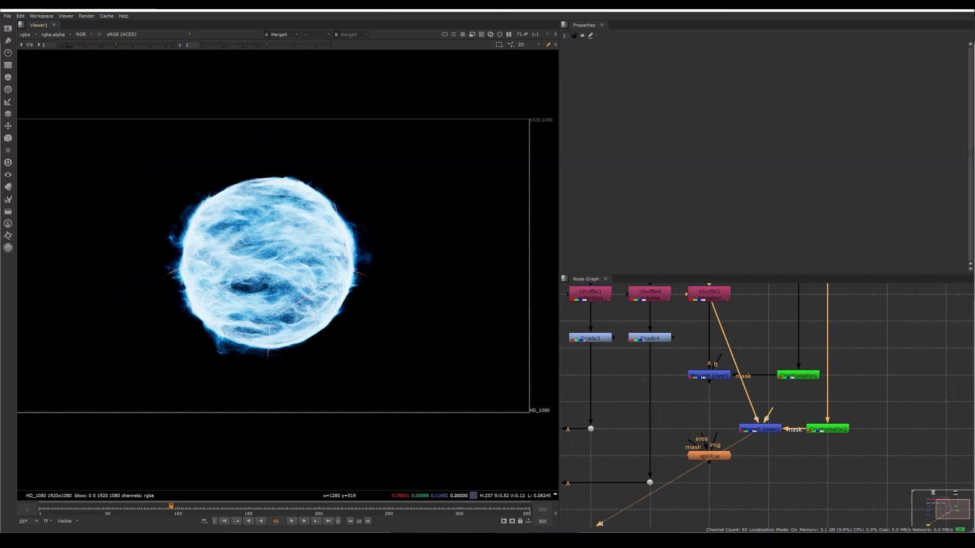
- Arrange the second Merge and its Cryptomatte level with the first pair, with the apGlow close below its Merge
{"action": "left_click_drag", "start_coordinate": [717, 438], "coordinate": [709, 376]}
{"action": "left_click", "coordinate": [716, 457]}
{"action": "scroll", "coordinate": [847, 467], "scroll_direction": "down", "scroll_amount": 3}
{"action": "middle_click_drag", "start_coordinate": [846, 466], "coordinate": [755, 451]}
{"action": "left_click_drag", "start_coordinate": [745, 446], "coordinate": [767, 453]}
{"action": "left_click_drag", "start_coordinate": [678, 440], "coordinate": [752, 411]}
{"action": "left_click", "coordinate": [736, 442]}
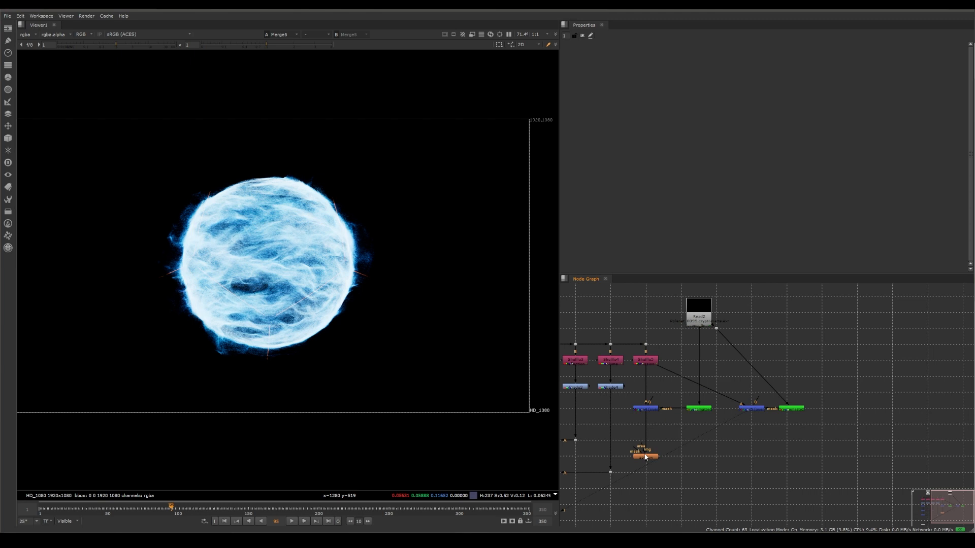
{"action": "left_click_drag", "start_coordinate": [645, 457], "coordinate": [644, 442]}
- Compare the apGlow on the lines with the Particles Merge in the Viewer
{"action": "key", "text": "1"}
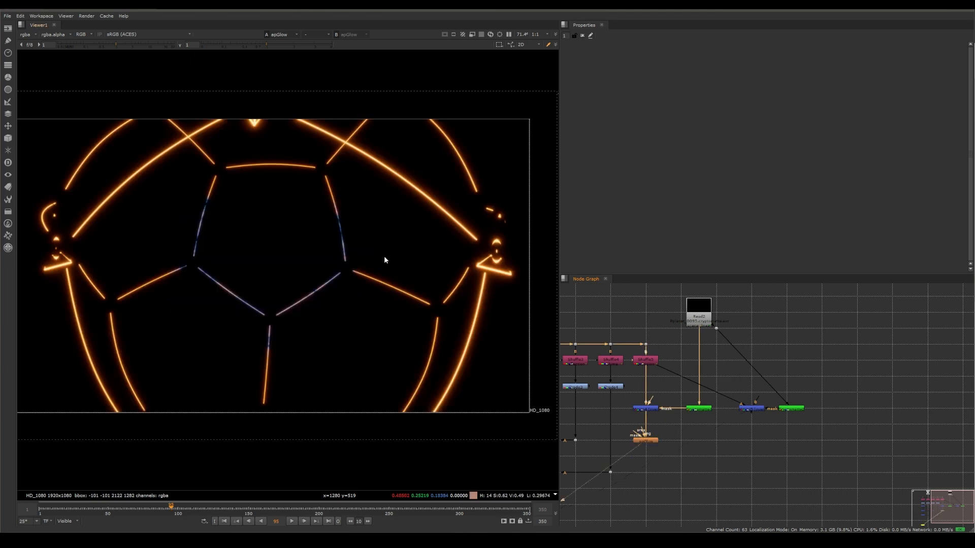
{"action": "left_click", "coordinate": [751, 416]}
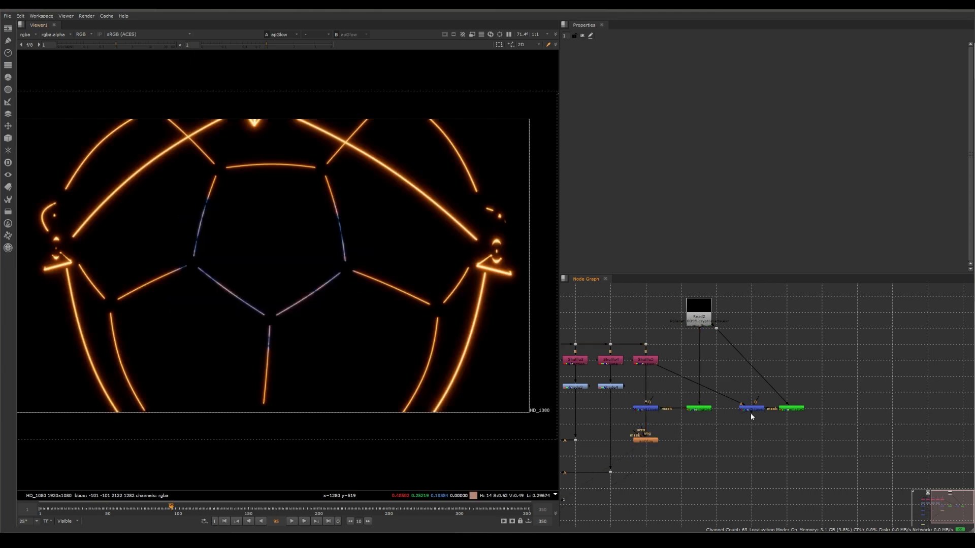
{"action": "left_click", "coordinate": [753, 411]}
{"action": "key", "text": "1"}
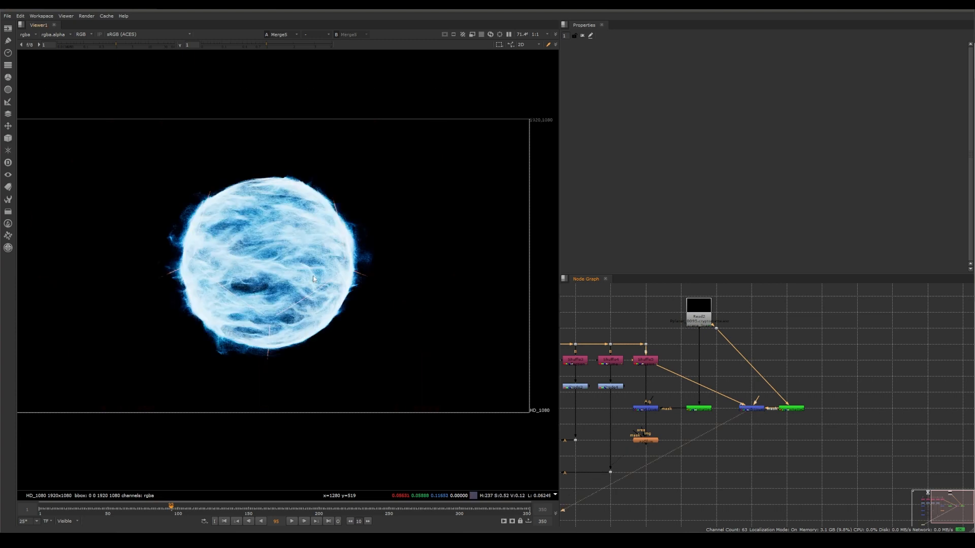
- Duplicate the apGlow, connect the copy below the Particles Merge and view it
{"action": "scroll", "coordinate": [772, 442], "scroll_direction": "up", "scroll_amount": 2}
{"action": "left_click", "coordinate": [600, 438]}
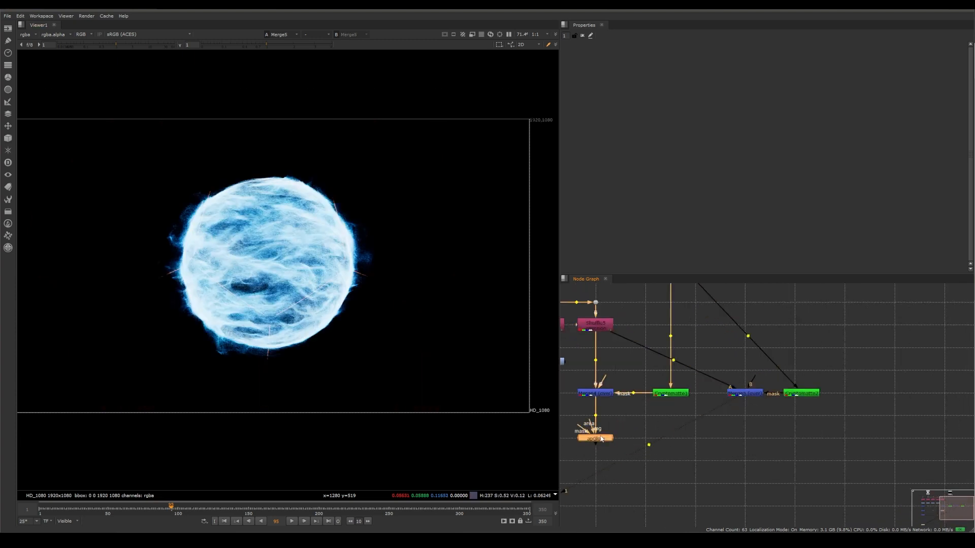
{"action": "key", "text": "ctrl+c"}
{"action": "key", "text": "ctrl+v"}
{"action": "left_click_drag", "start_coordinate": [598, 460], "coordinate": [743, 447]}
{"action": "mouse_move", "coordinate": [746, 433]}
{"action": "left_mouse_down"}
{"action": "mouse_move", "coordinate": [745, 393]}
{"action": "mouse_move", "coordinate": [748, 437]}
{"action": "left_mouse_up"}
{"action": "key", "text": "1"}
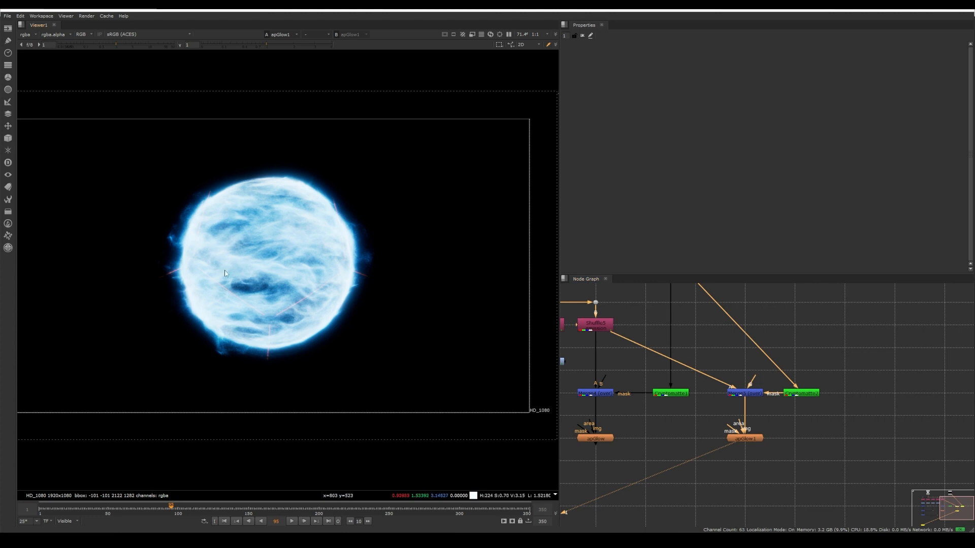
- Compare both masked Merges and the glowing lines in the Viewer, ending on the Particles Merge
{"action": "left_click", "coordinate": [742, 395]}
{"action": "key", "text": "1"}
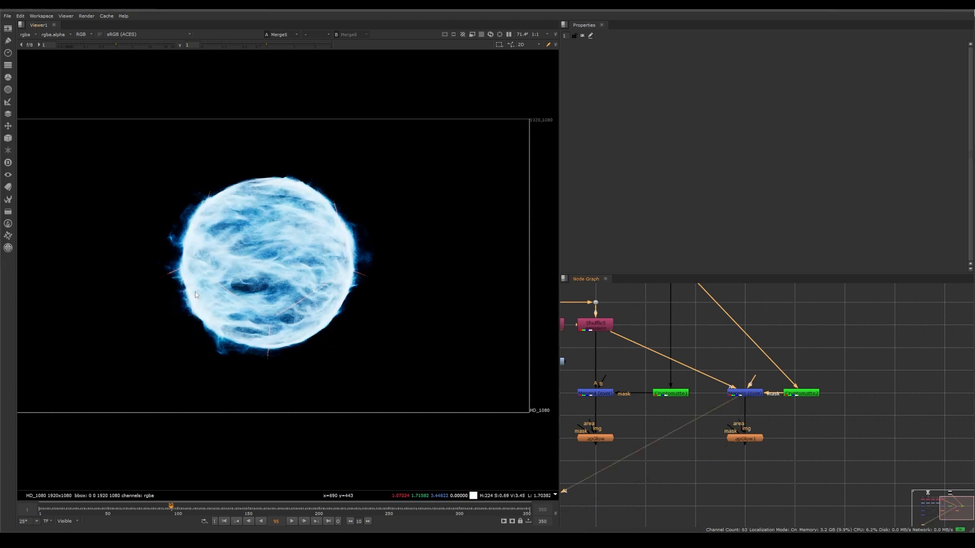
{"action": "left_click", "coordinate": [603, 391]}
{"action": "key", "text": "1"}
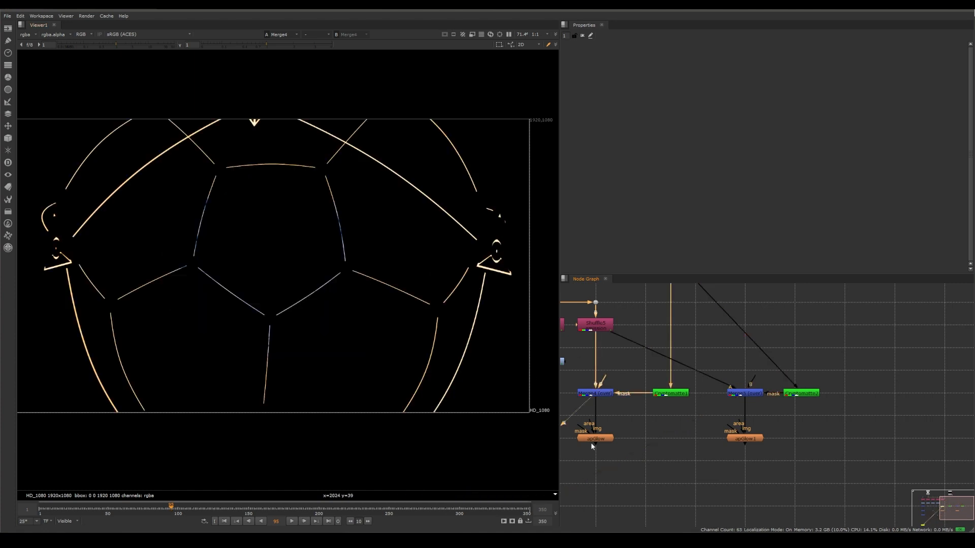
{"action": "left_click", "coordinate": [592, 440]}
{"action": "key", "text": "1"}
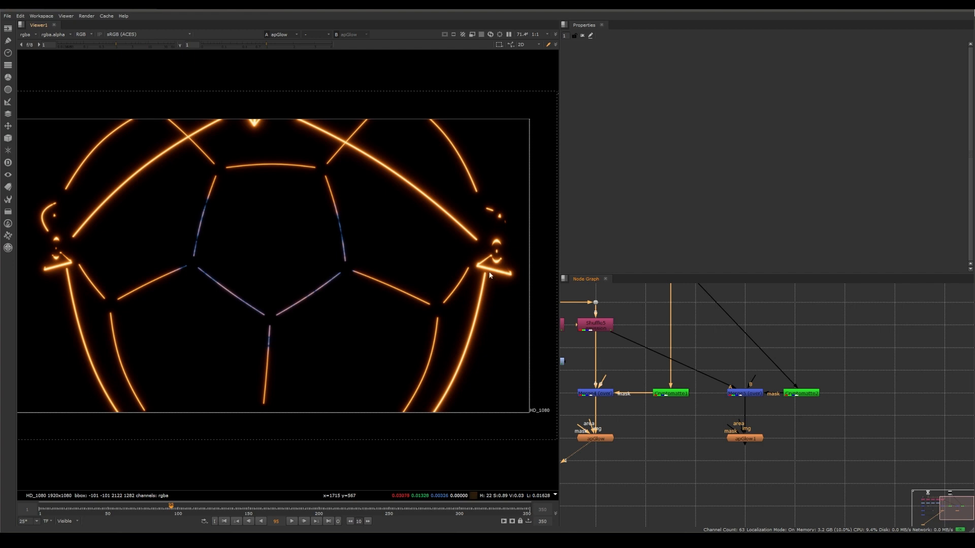
{"action": "left_click", "coordinate": [746, 393]}
{"action": "key", "text": "1"}
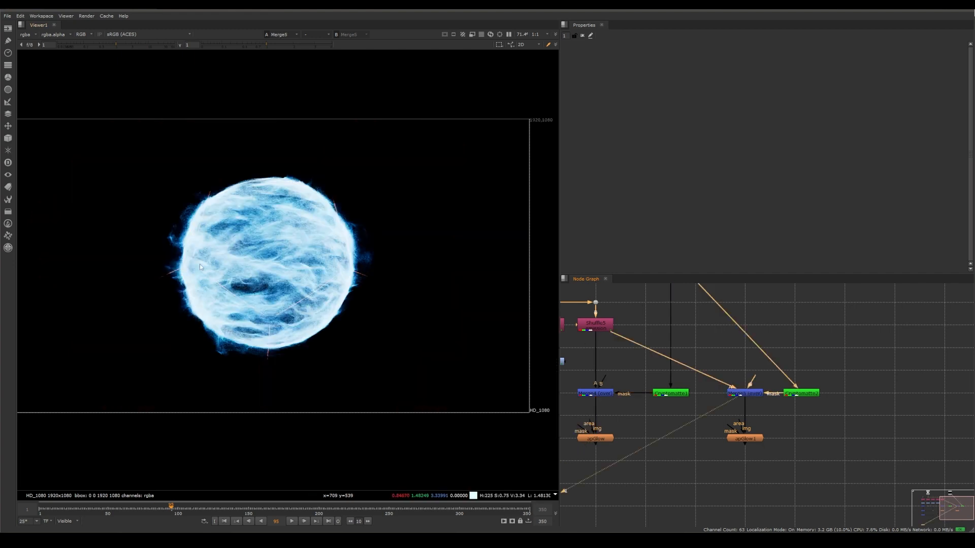
- Insert a Grade between the Particles Merge and its apGlow, moving the Merge chain apart to make room
{"action": "middle_click_drag", "start_coordinate": [748, 435], "coordinate": [751, 392]}
{"action": "left_click_drag", "start_coordinate": [752, 396], "coordinate": [752, 442]}
{"action": "left_click", "coordinate": [721, 394]}
{"action": "key", "text": "g"}
{"action": "left_click_drag", "start_coordinate": [723, 399], "coordinate": [750, 398]}
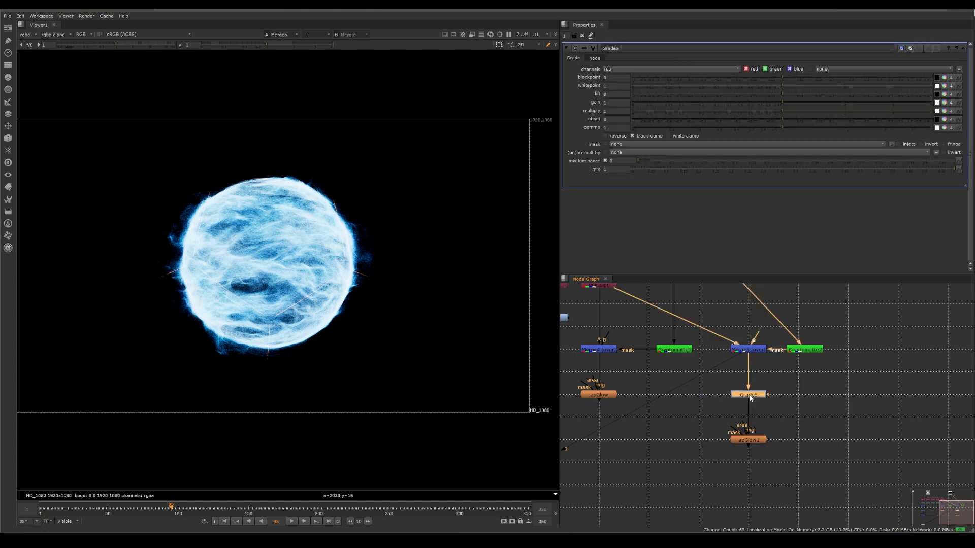
- View the new Grade and darken the sphere by setting its gain to 0.42 and multiply to 0.66
{"action": "left_click", "coordinate": [750, 441]}
{"action": "key", "text": "1"}
{"action": "left_click", "coordinate": [748, 396]}
{"action": "key", "text": "1"}
{"action": "left_click", "coordinate": [747, 396]}
{"action": "left_click_drag", "start_coordinate": [782, 112], "coordinate": [731, 99]}
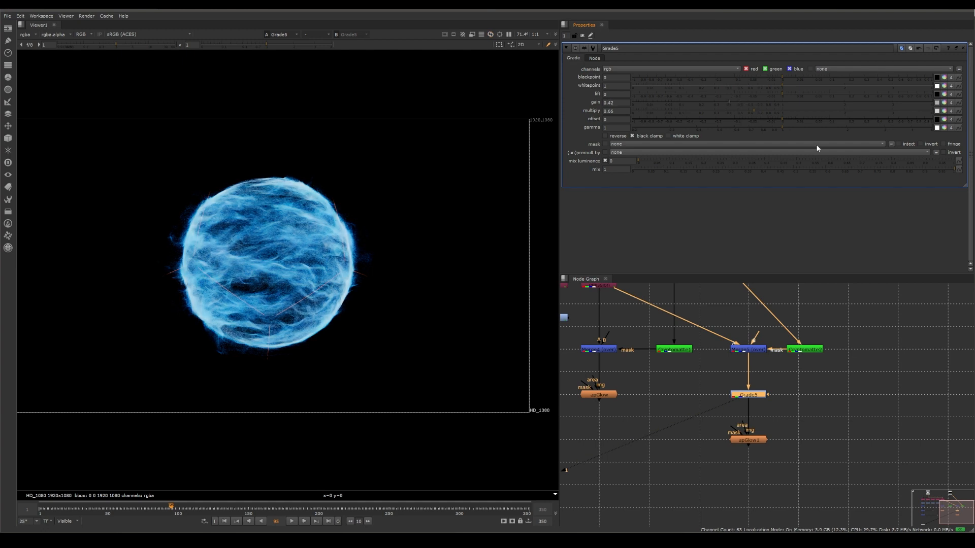
- Set the sphere Grade's gamma to 0.75, then view the apGlow below it and open its settings
{"action": "left_click_drag", "start_coordinate": [783, 129], "coordinate": [758, 122]}
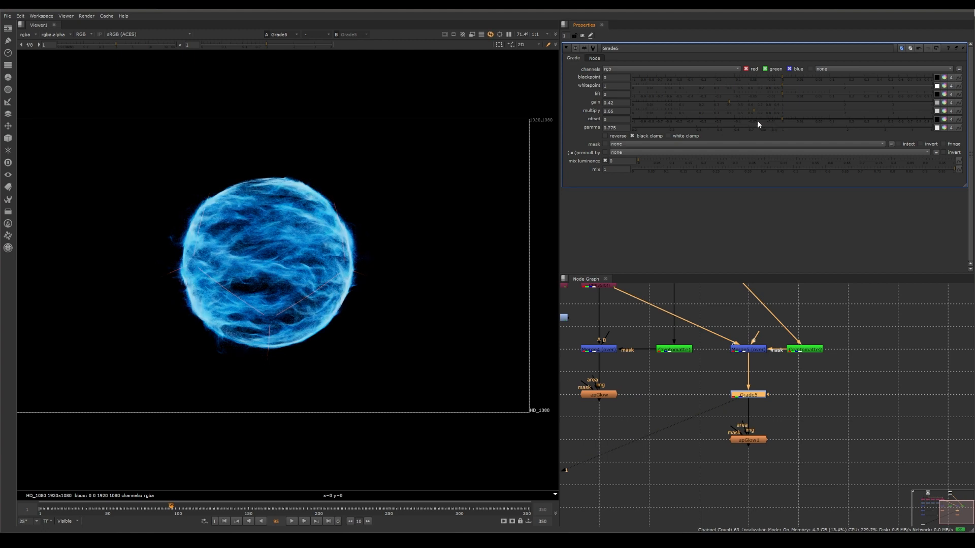
{"action": "left_click", "coordinate": [745, 441]}
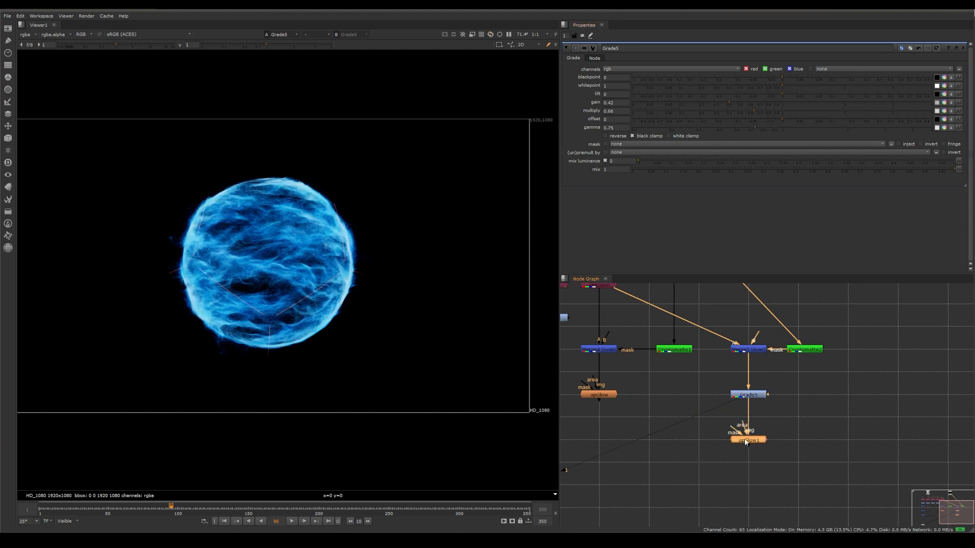
{"action": "key", "text": "1"}
{"action": "double_click", "coordinate": [746, 441]}
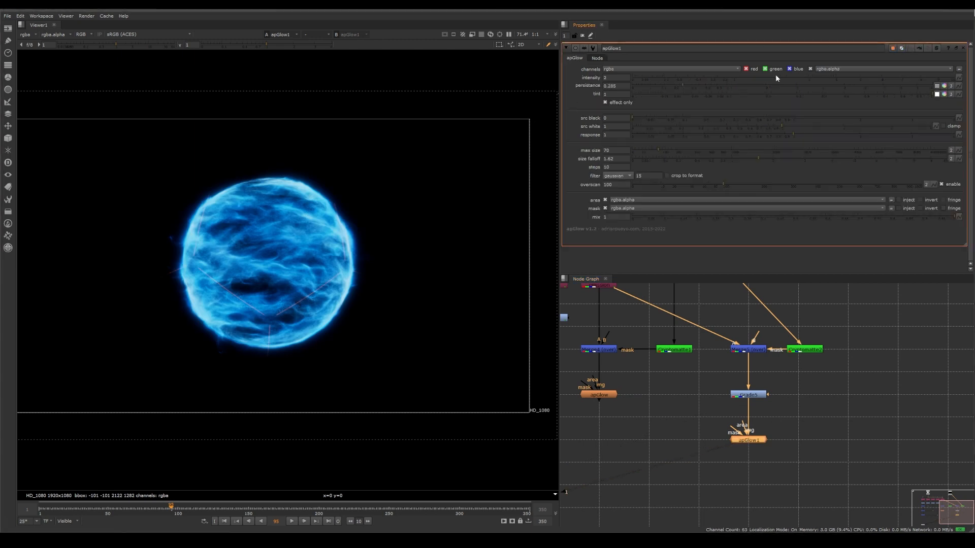
- Set the sphere apGlow's intensity to 0.9, persistence to 2.4 and response to 0.7, and turn off effect only
{"action": "left_click_drag", "start_coordinate": [760, 77], "coordinate": [781, 81]}
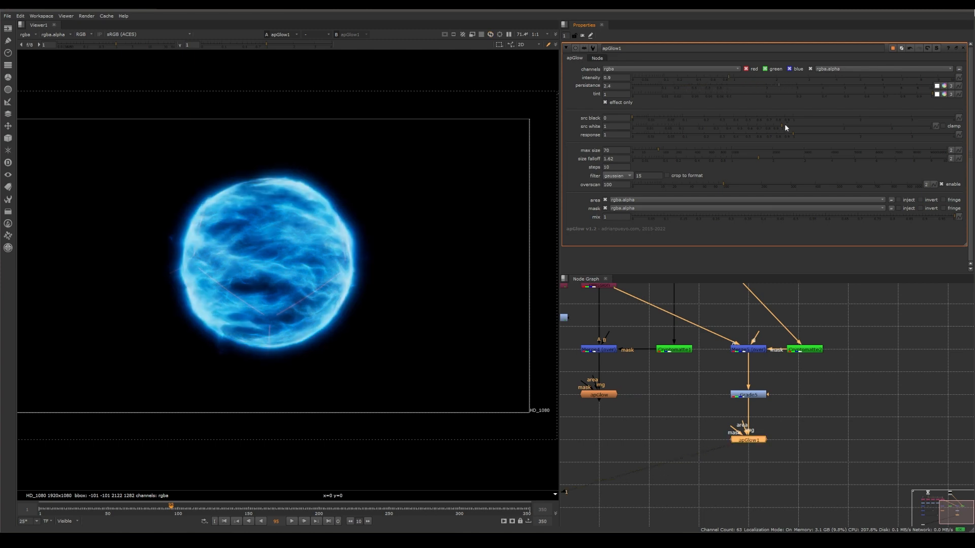
{"action": "left_click_drag", "start_coordinate": [793, 134], "coordinate": [767, 133]}
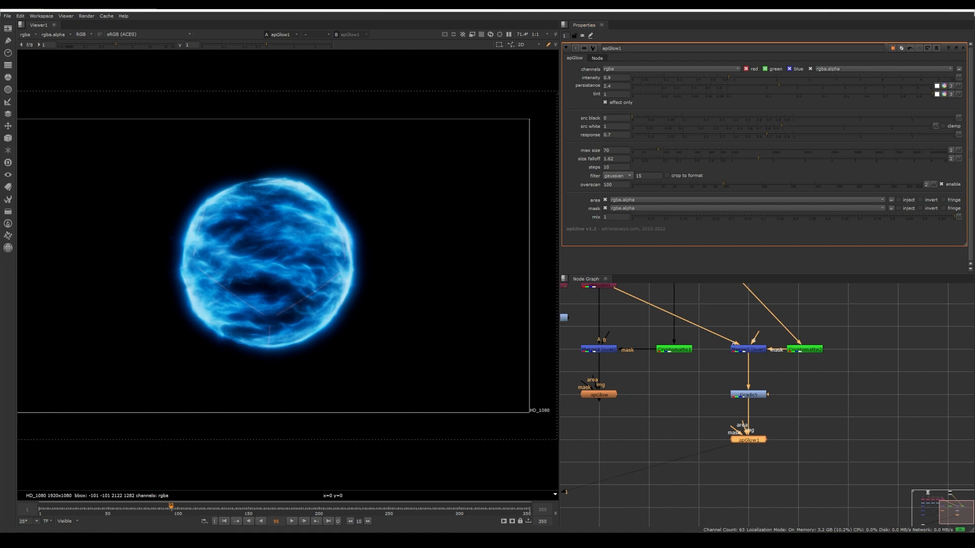
{"action": "left_click", "coordinate": [605, 102]}
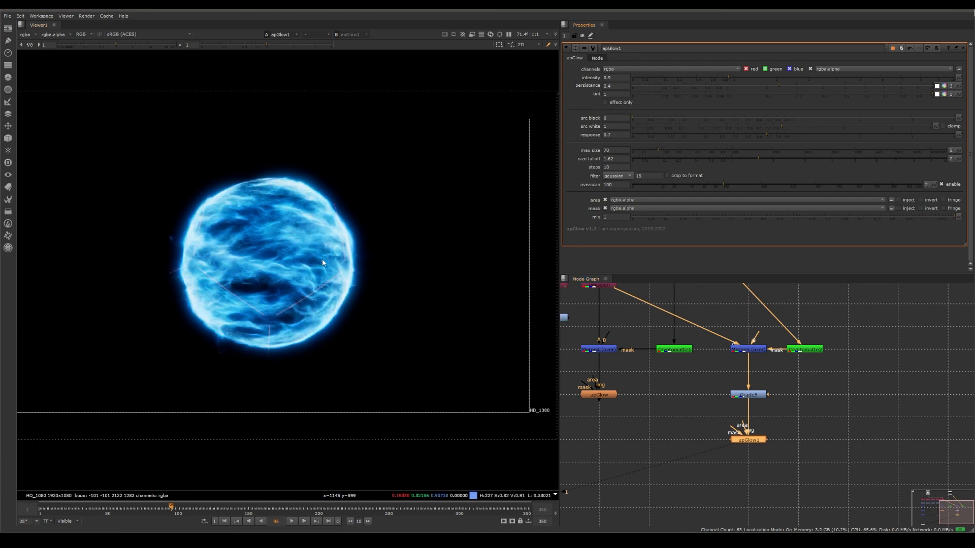
- Darken the particle sphere further by setting the multiply of the Grade above its apGlow to 0.46
{"action": "double_click", "coordinate": [745, 397]}
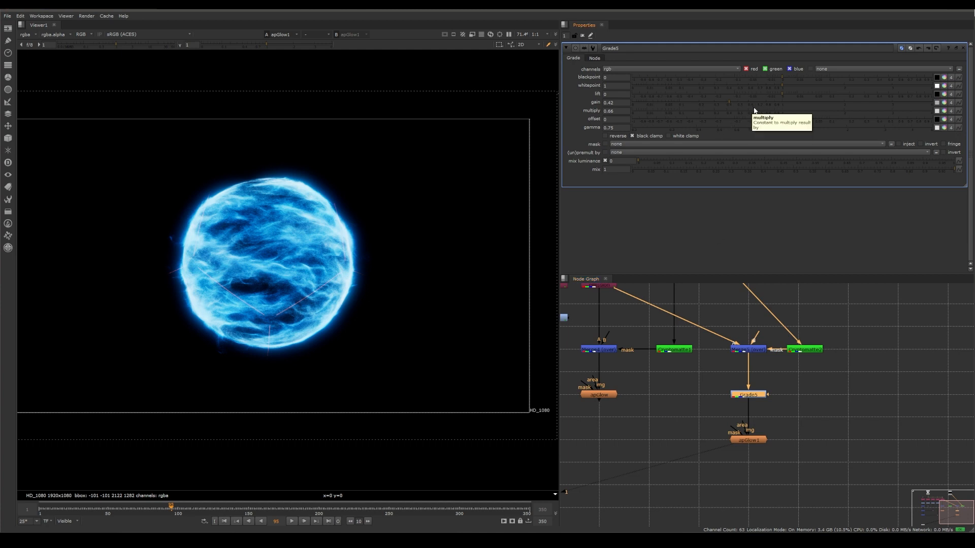
{"action": "left_click_drag", "start_coordinate": [754, 109], "coordinate": [735, 108]}
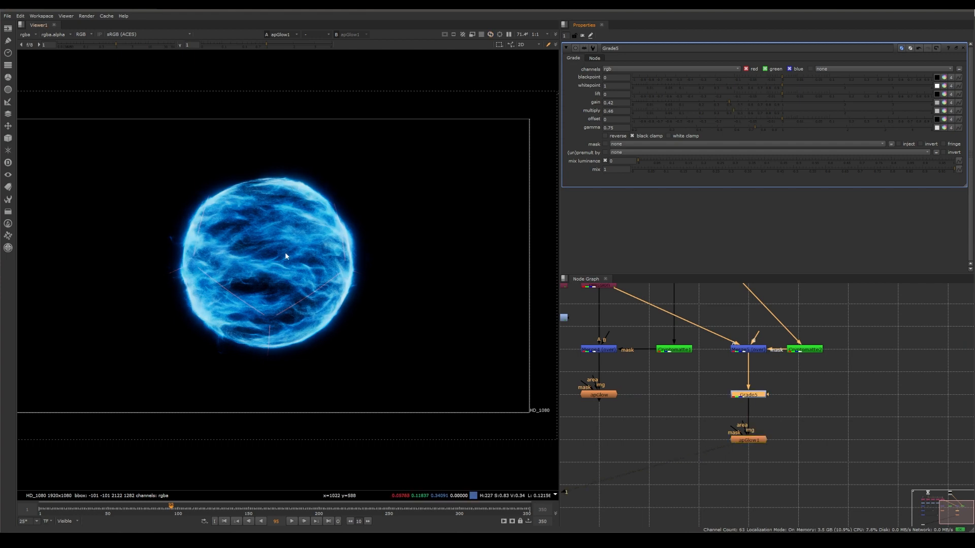
{"action": "middle_click_drag", "start_coordinate": [823, 442], "coordinate": [794, 426]}
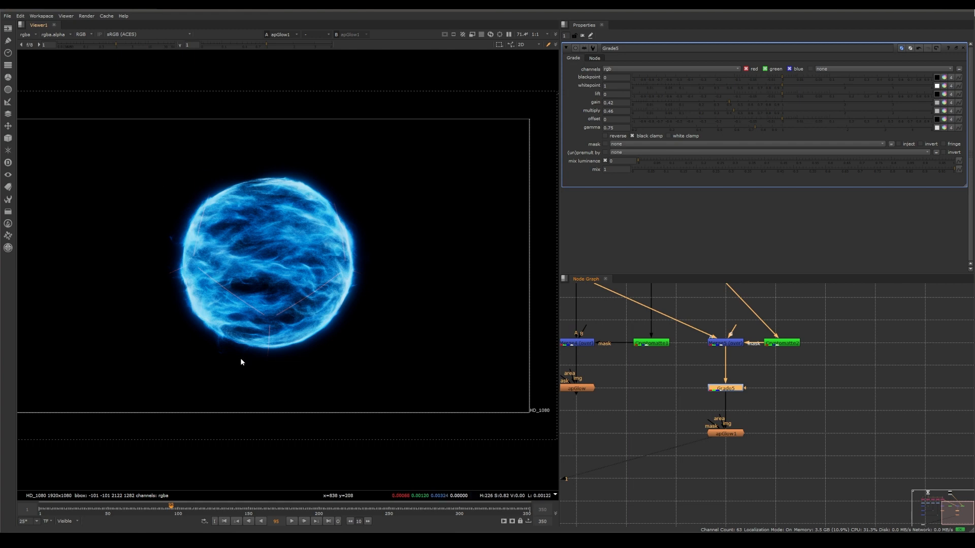
- Duplicate the sphere's apGlow, connect the copy to the same Grade beside the original, view it and open its settings
{"action": "left_click", "coordinate": [731, 435]}
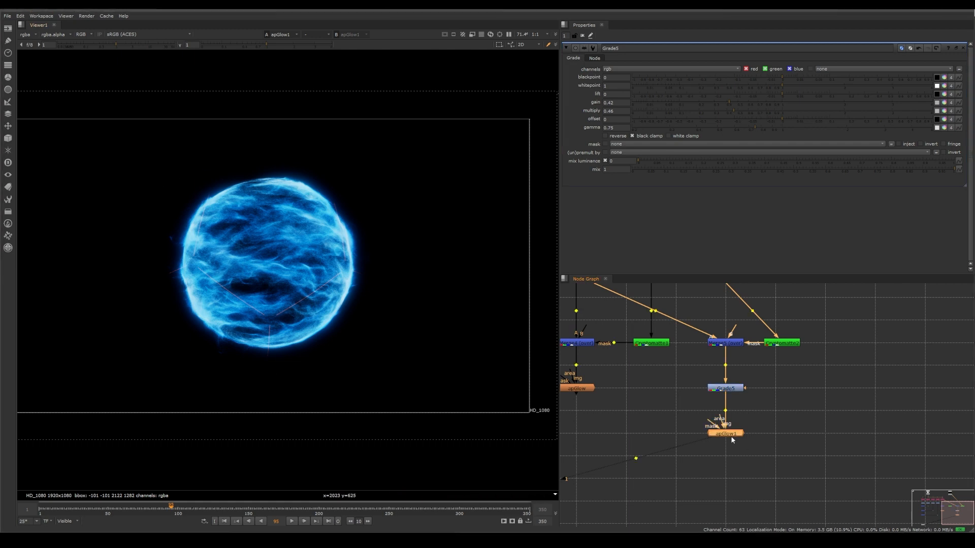
{"action": "key", "text": "ctrl+v"}
{"action": "left_click_drag", "start_coordinate": [728, 457], "coordinate": [726, 389]}
{"action": "key", "text": "1"}
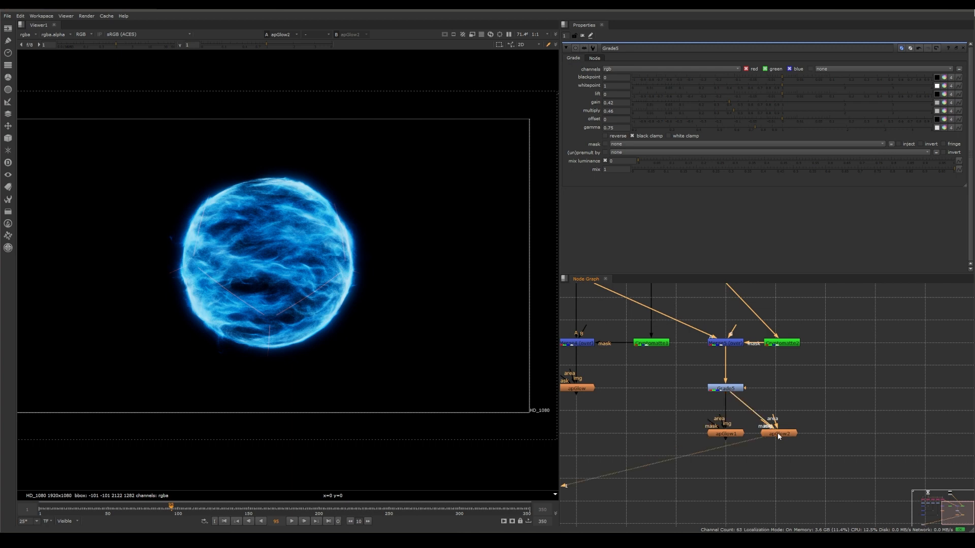
{"action": "double_click", "coordinate": [780, 435]}
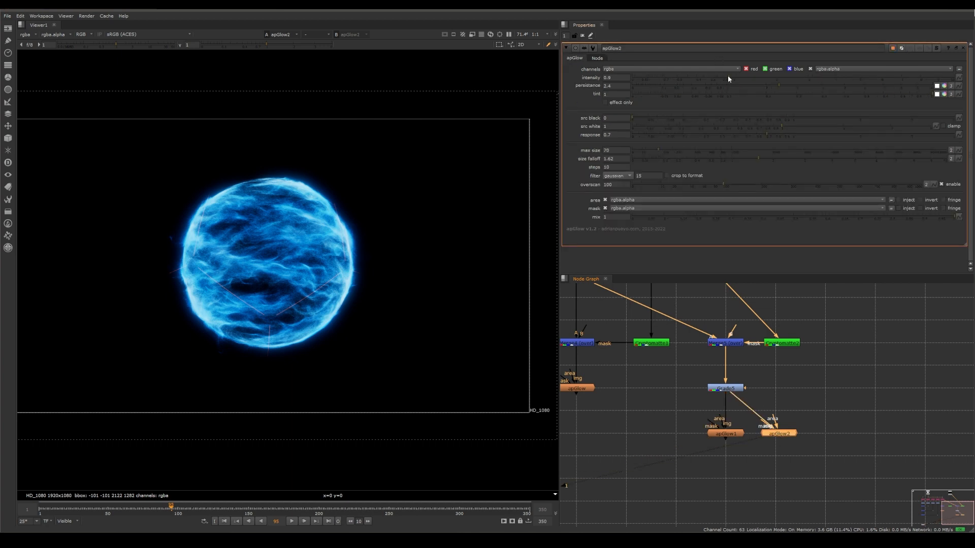
- Set the apGlow copy to intensity 9.5, persistence 10, src white 3.21 and response 0.43, with effect only enabled
{"action": "left_click_drag", "start_coordinate": [729, 76], "coordinate": [945, 75]}
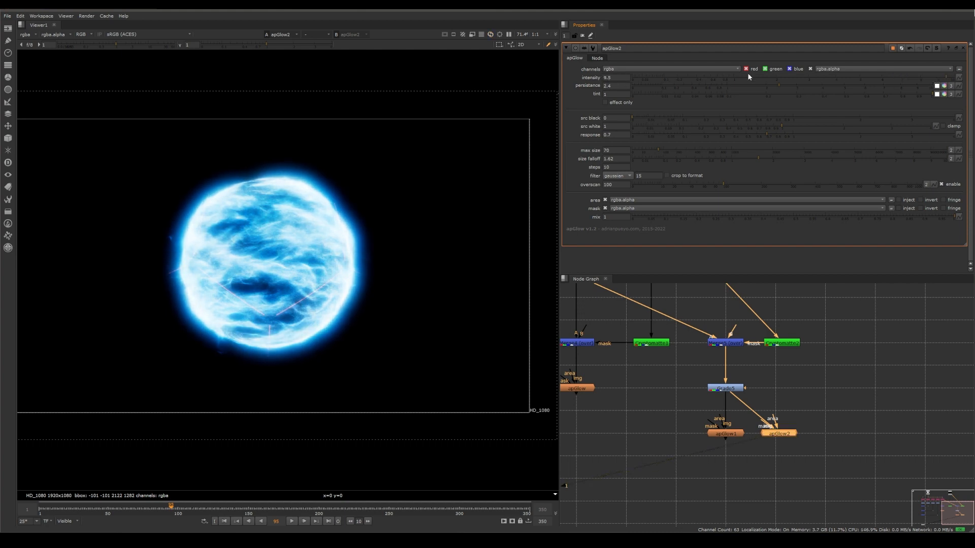
{"action": "left_click_drag", "start_coordinate": [783, 85], "coordinate": [938, 90]}
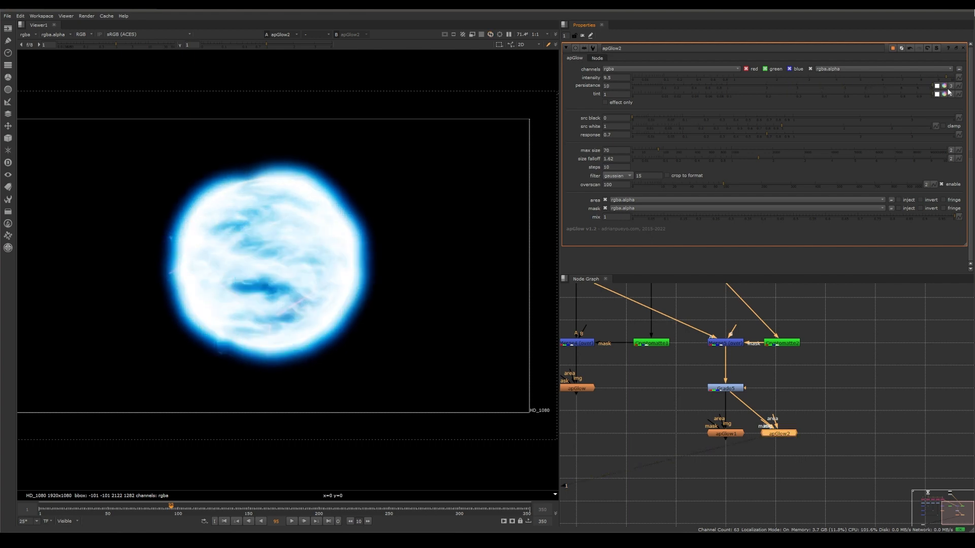
{"action": "left_click", "coordinate": [605, 102]}
{"action": "left_click_drag", "start_coordinate": [784, 127], "coordinate": [901, 130]}
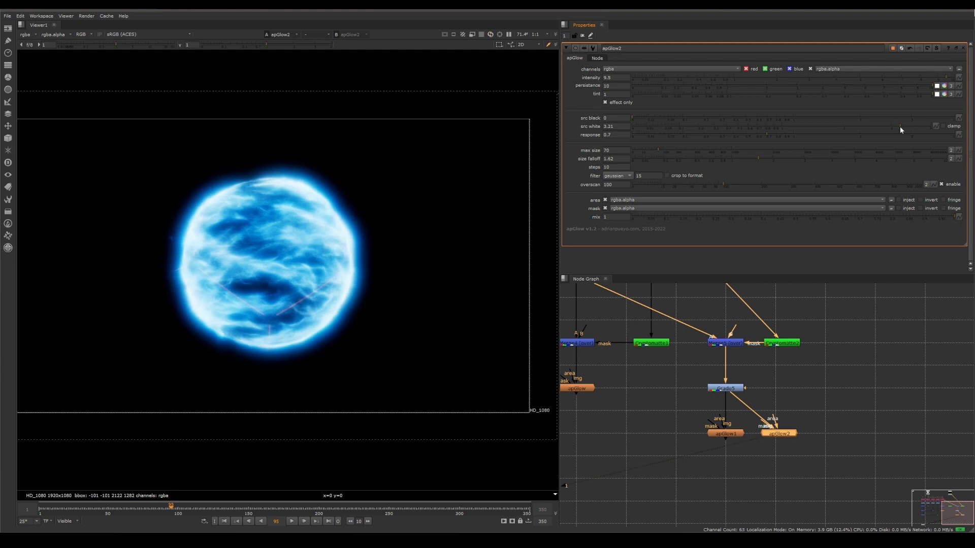
{"action": "left_click_drag", "start_coordinate": [766, 134], "coordinate": [741, 133]}
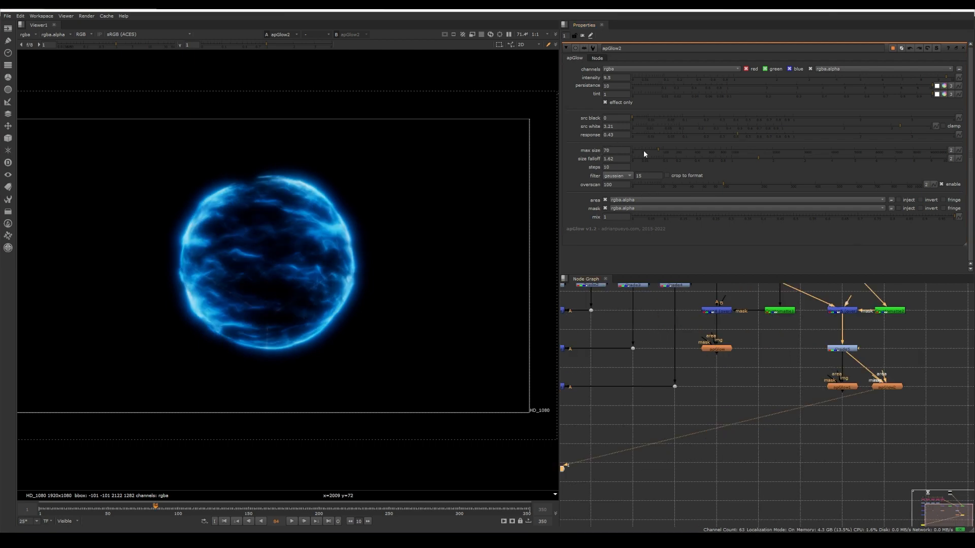
- Set max size to 10000 and size falloff to 10 on both of the sphere's apGlow nodes
{"action": "left_click_drag", "start_coordinate": [658, 151], "coordinate": [957, 153]}
{"action": "left_click_drag", "start_coordinate": [758, 159], "coordinate": [971, 159]}
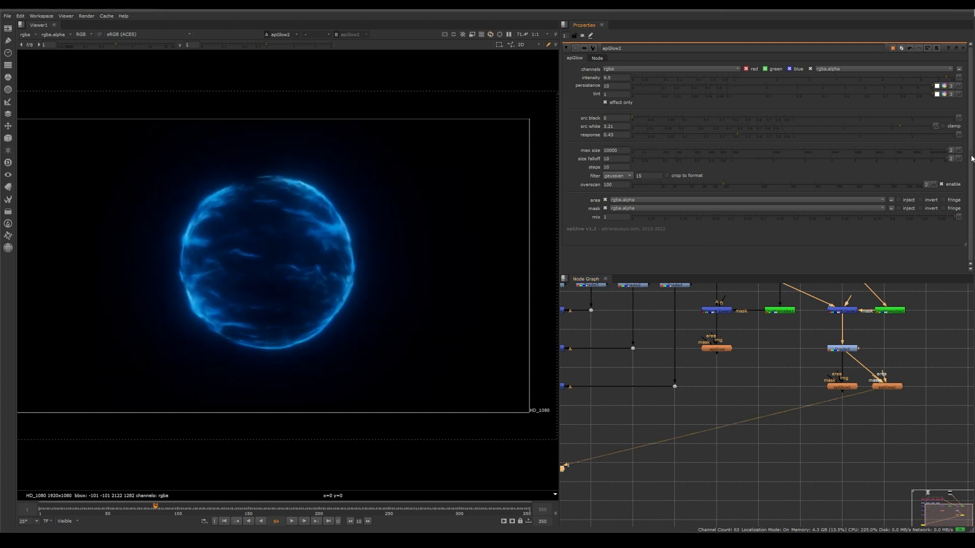
{"action": "double_click", "coordinate": [839, 387]}
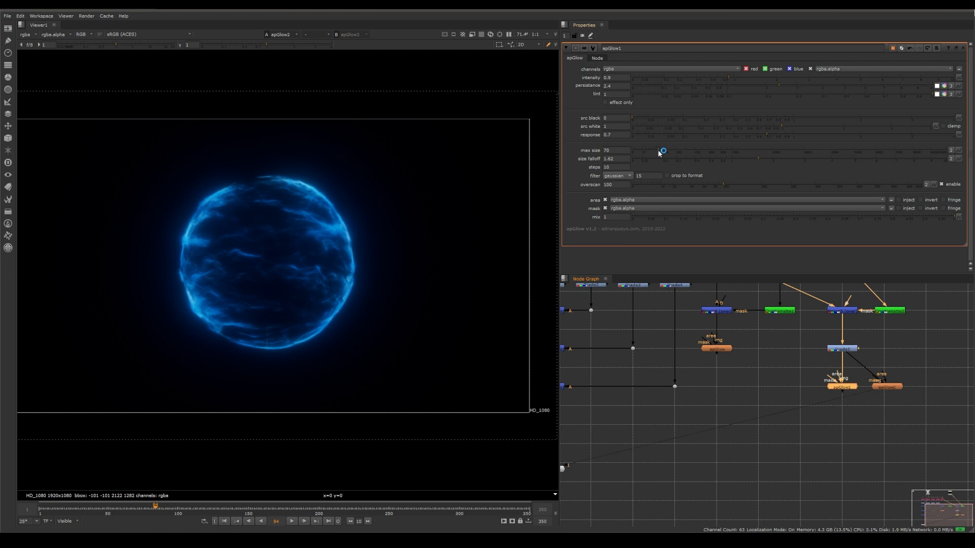
{"action": "left_click_drag", "start_coordinate": [908, 152], "coordinate": [954, 151]}
{"action": "left_click_drag", "start_coordinate": [733, 161], "coordinate": [967, 160]}
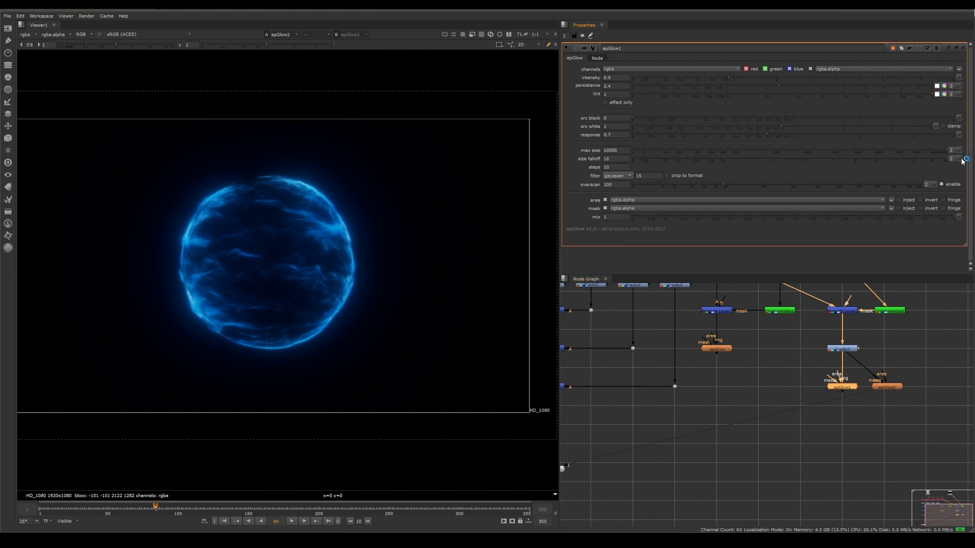
- Combine the sphere's two apGlow nodes in a new Merge, view it and set its operation to screen
{"action": "left_click", "coordinate": [854, 410]}
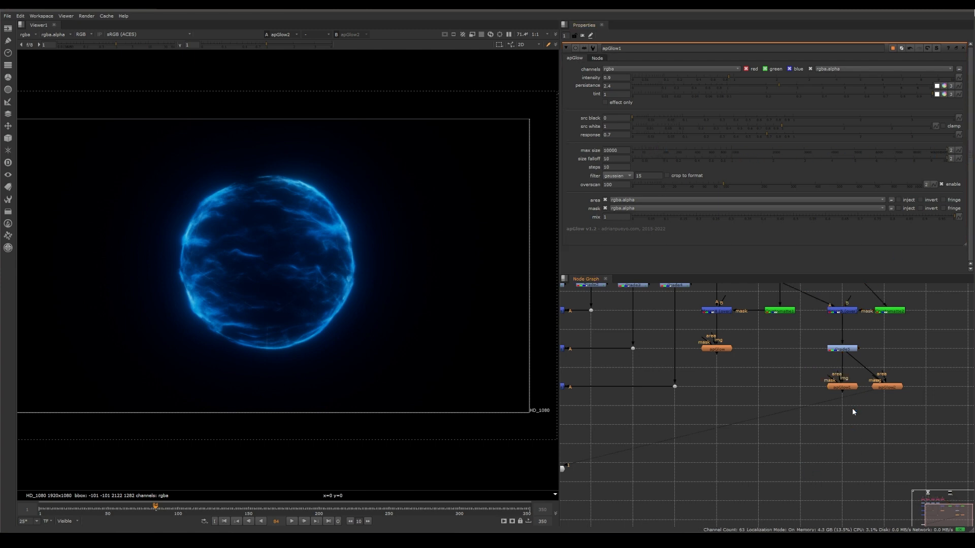
{"action": "key", "text": "m"}
{"action": "left_click_drag", "start_coordinate": [851, 411], "coordinate": [887, 391]}
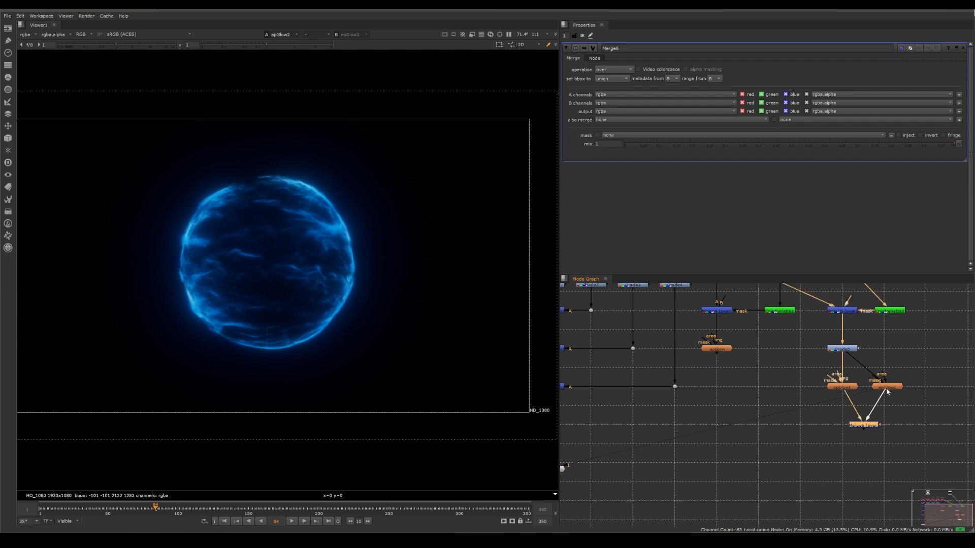
{"action": "key", "text": "1"}
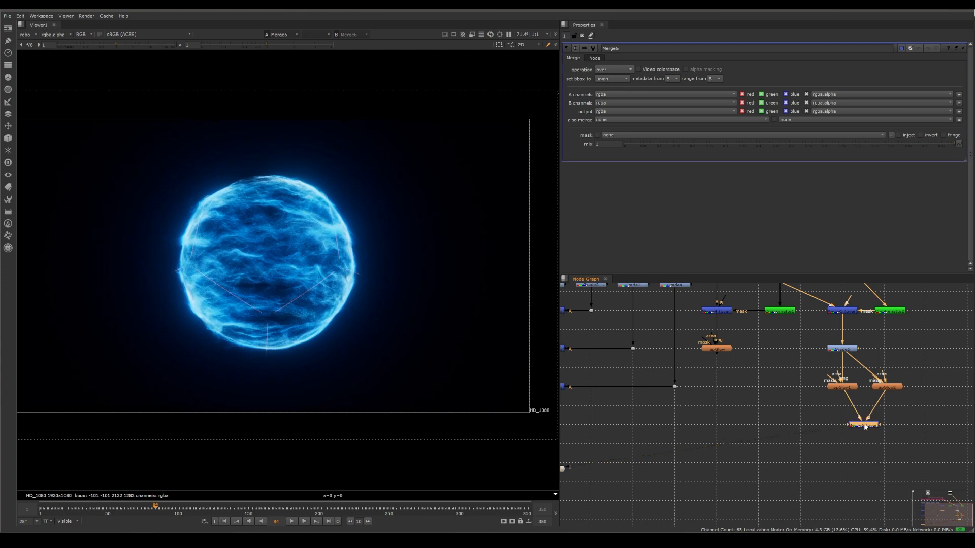
{"action": "left_click", "coordinate": [612, 69]}
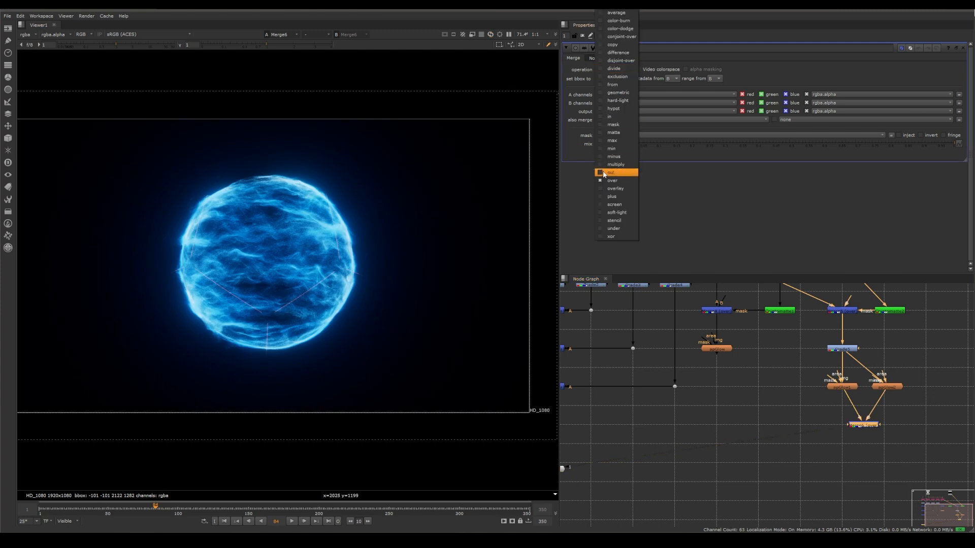
{"action": "left_click", "coordinate": [614, 204]}
- Move the Viewer node further down the graph and view the emission lines' apGlow
{"action": "middle_click_drag", "start_coordinate": [697, 437], "coordinate": [755, 431]}
{"action": "scroll", "coordinate": [750, 431], "scroll_direction": "down", "scroll_amount": 2}
{"action": "left_click_drag", "start_coordinate": [652, 456], "coordinate": [651, 474]}
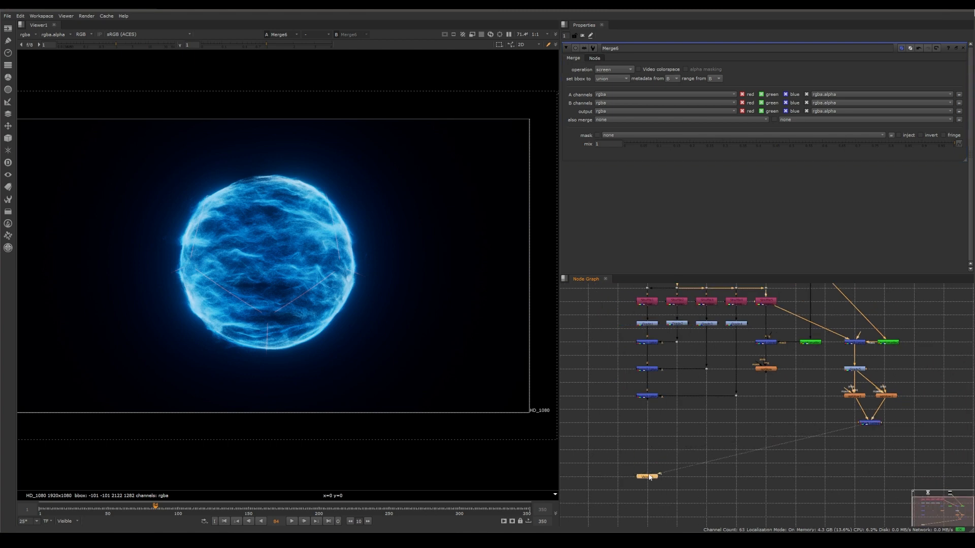
{"action": "scroll", "coordinate": [813, 396], "scroll_direction": "up", "scroll_amount": 2}
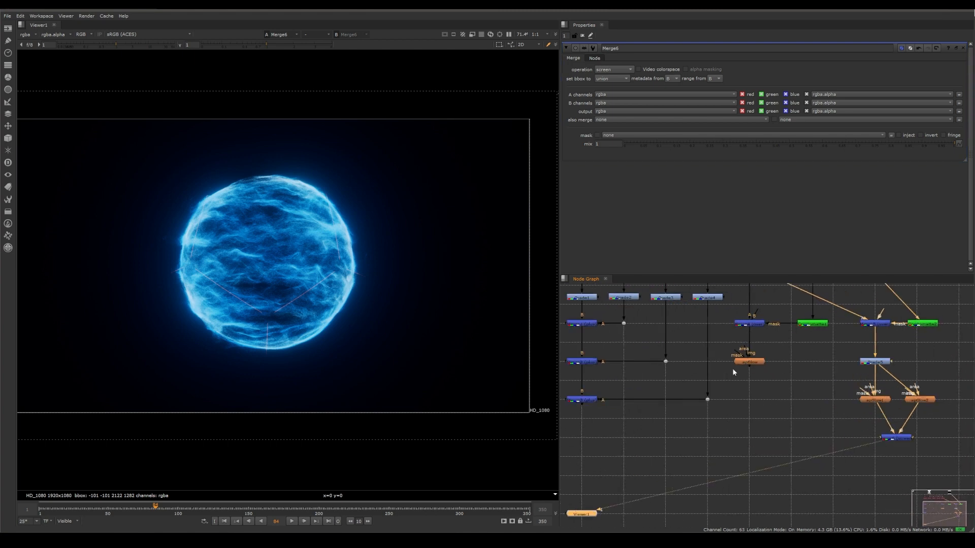
{"action": "left_click", "coordinate": [749, 362]}
{"action": "key", "text": "1"}
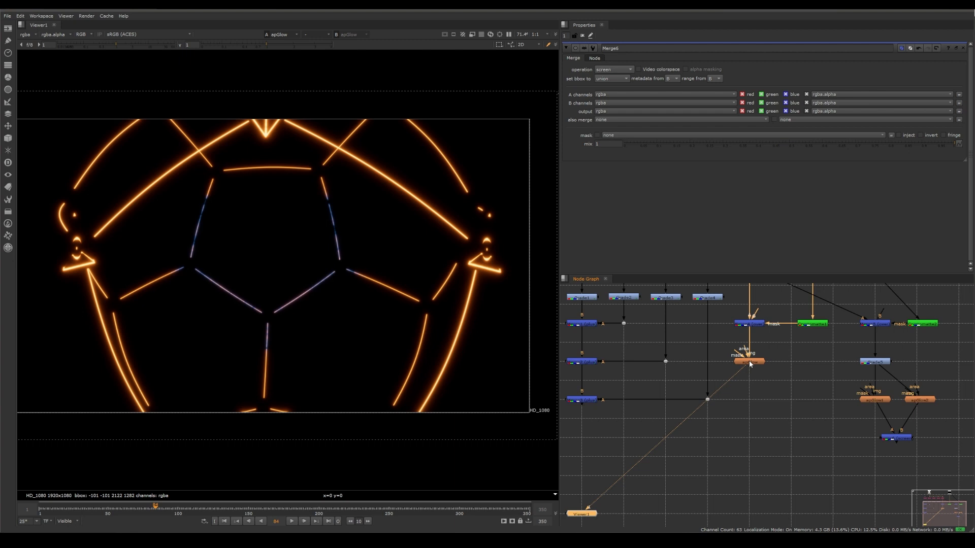
- Merge the emission lines' apGlow with the sphere's glow Merge, view the result and set the operation to screen
{"action": "left_click", "coordinate": [781, 436]}
{"action": "key", "text": "m"}
{"action": "left_click_drag", "start_coordinate": [781, 436], "coordinate": [897, 438]}
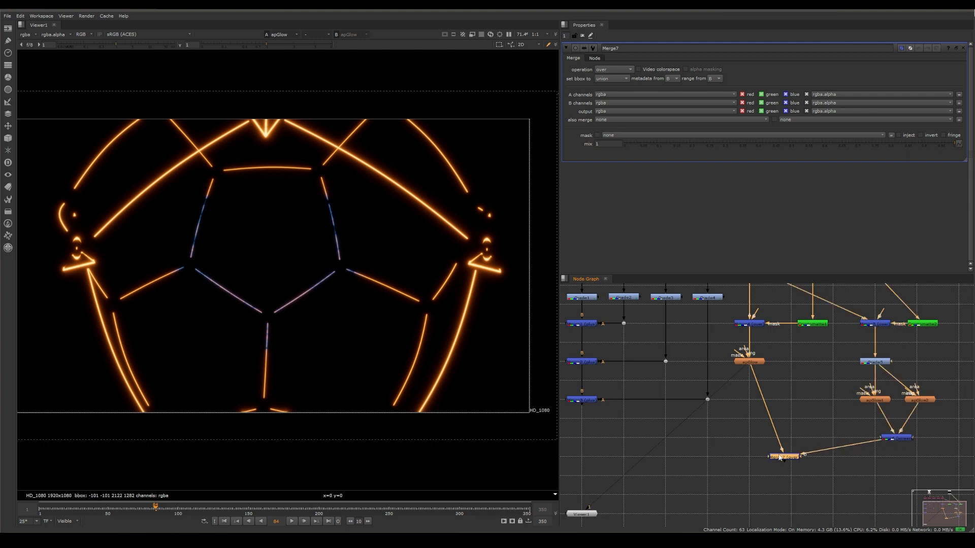
{"action": "key", "text": "1"}
{"action": "left_click", "coordinate": [614, 69]}
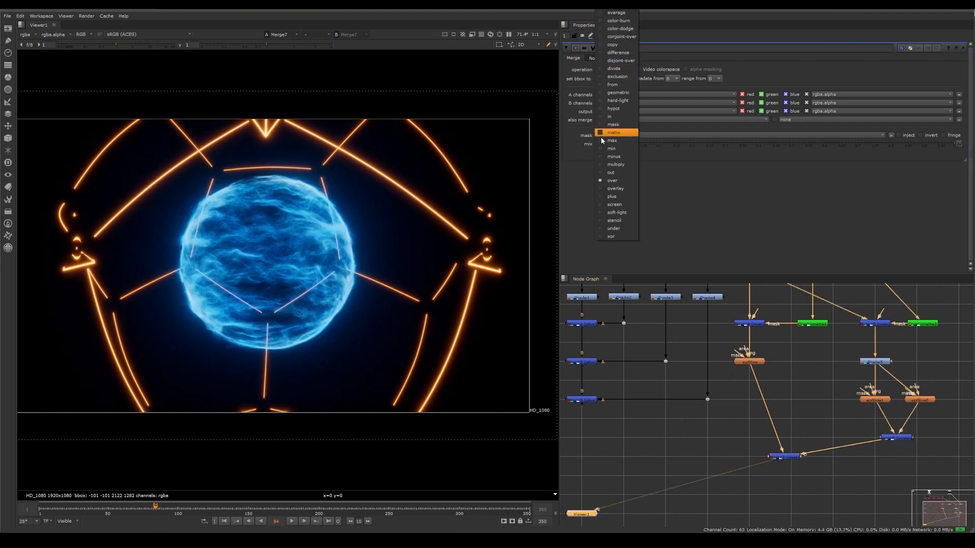
{"action": "left_click", "coordinate": [615, 204]}
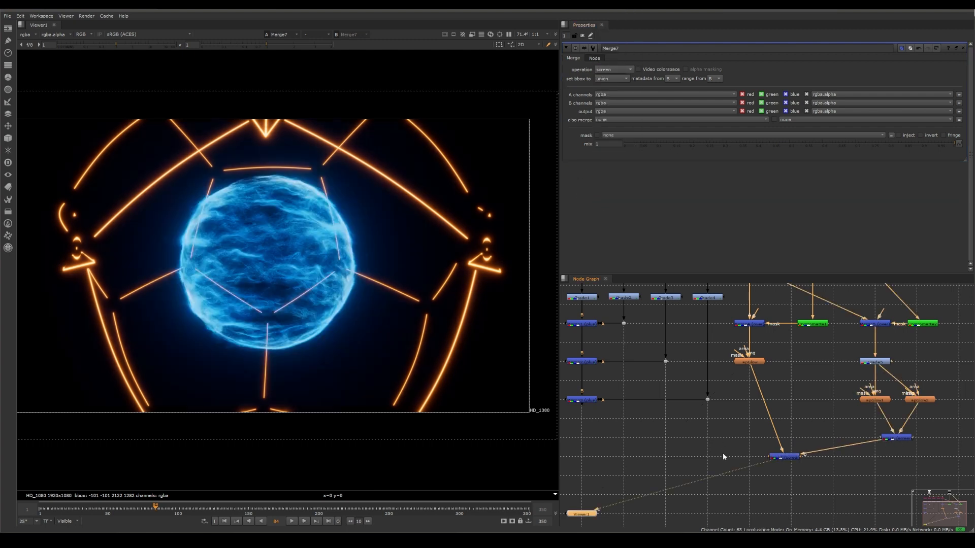
- Align the two screen Merges in one row, each directly below its own apGlow branch
{"action": "scroll", "coordinate": [811, 372], "scroll_direction": "down", "scroll_amount": 5}
{"action": "left_click", "coordinate": [793, 423]}
{"action": "left_click_drag", "start_coordinate": [793, 422], "coordinate": [788, 423]}
{"action": "left_click_drag", "start_coordinate": [890, 408], "coordinate": [874, 420]}
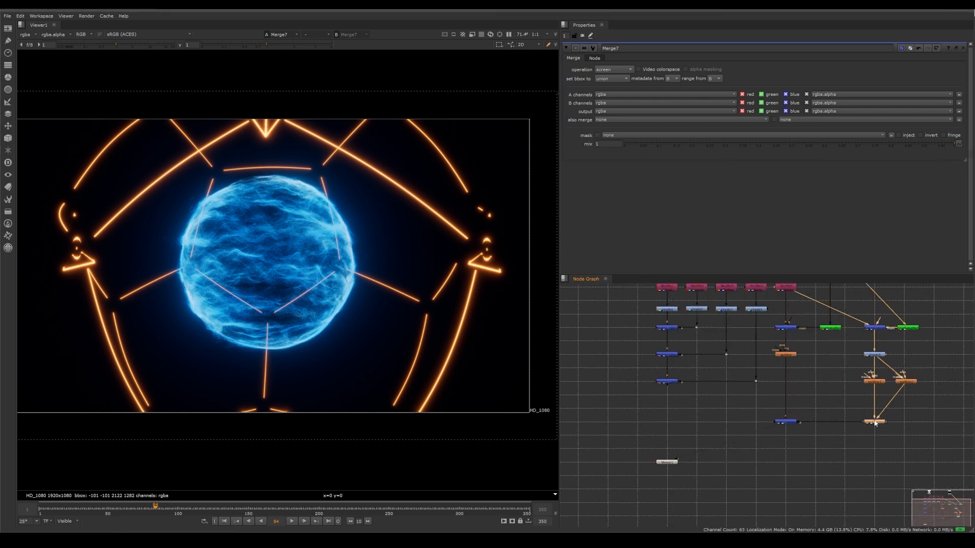
- View the last Merge of the graded passes and add a Merge below it that takes the combined glows as input A
{"action": "middle_click_drag", "start_coordinate": [686, 446], "coordinate": [719, 417]}
{"action": "scroll", "coordinate": [719, 417], "scroll_direction": "up", "scroll_amount": 3}
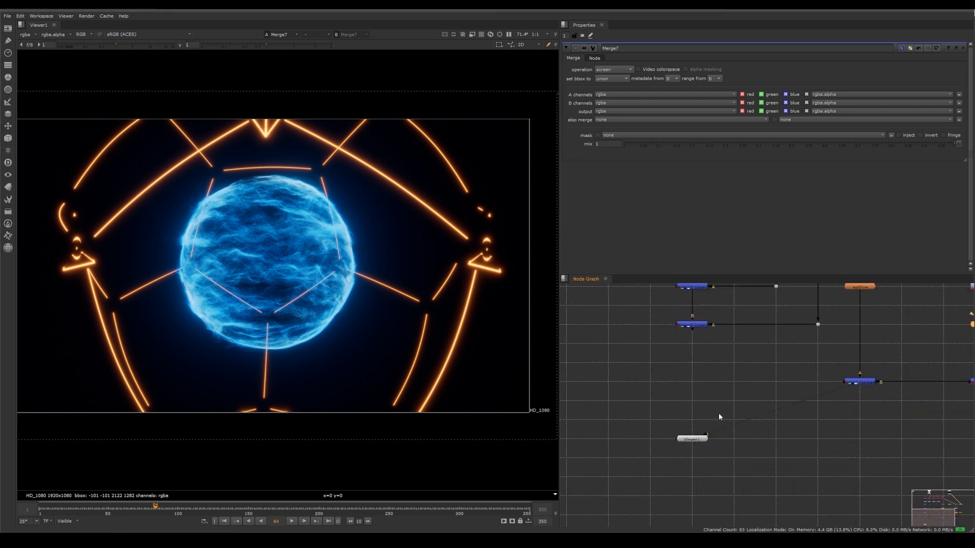
{"action": "left_click", "coordinate": [692, 326]}
{"action": "key", "text": "1"}
{"action": "left_click", "coordinate": [667, 395]}
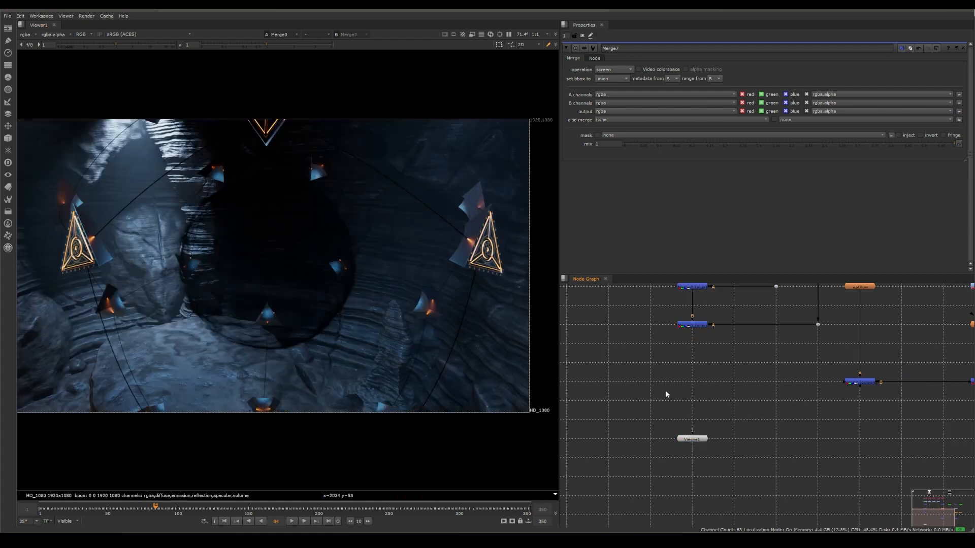
{"action": "key", "text": "m"}
{"action": "left_click_drag", "start_coordinate": [666, 394], "coordinate": [866, 385]}
- Route the new Merge's A input through a Dot directly below the combined glows Merge and set its operation to screen
{"action": "left_click", "coordinate": [865, 385]}
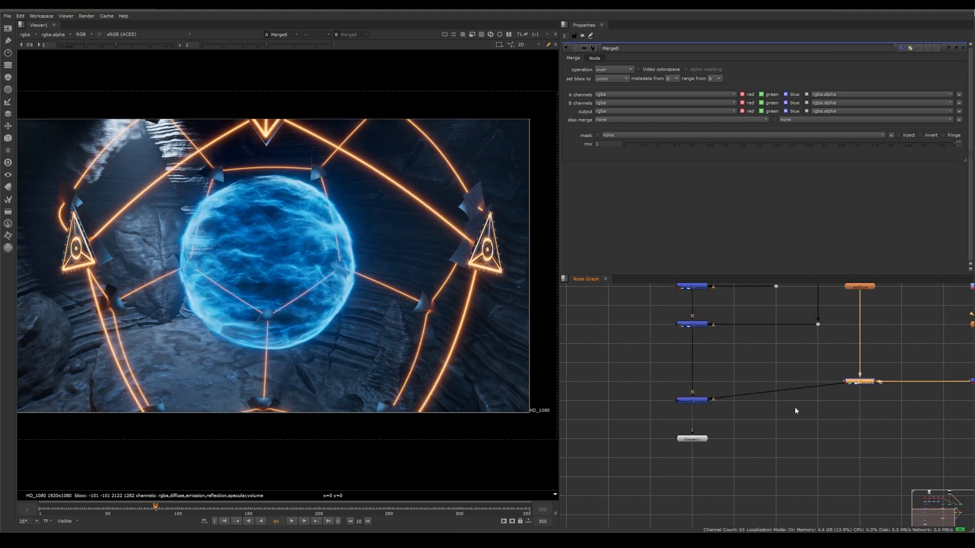
{"action": "left_click_drag", "start_coordinate": [777, 391], "coordinate": [859, 401], "text": "ctrl"}
{"action": "left_click", "coordinate": [692, 439]}
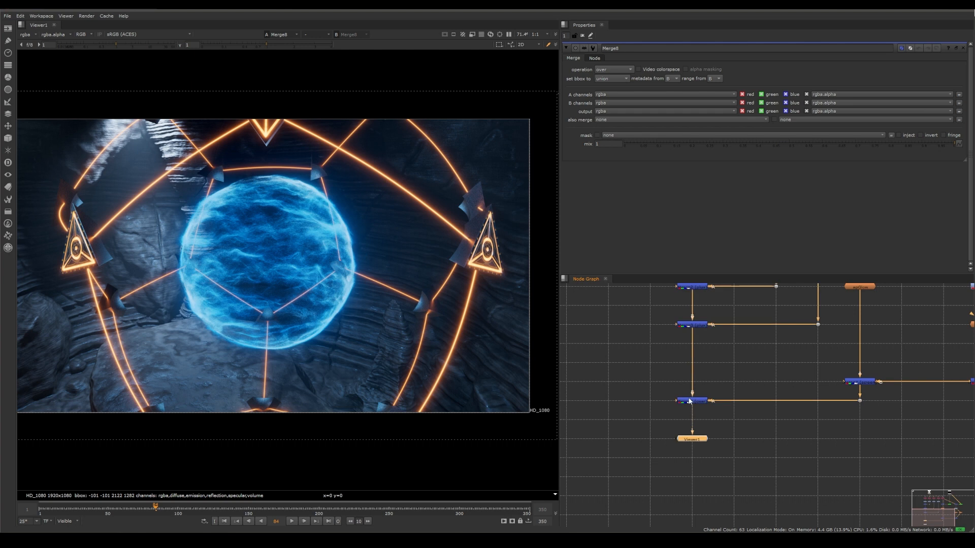
{"action": "left_click", "coordinate": [614, 71]}
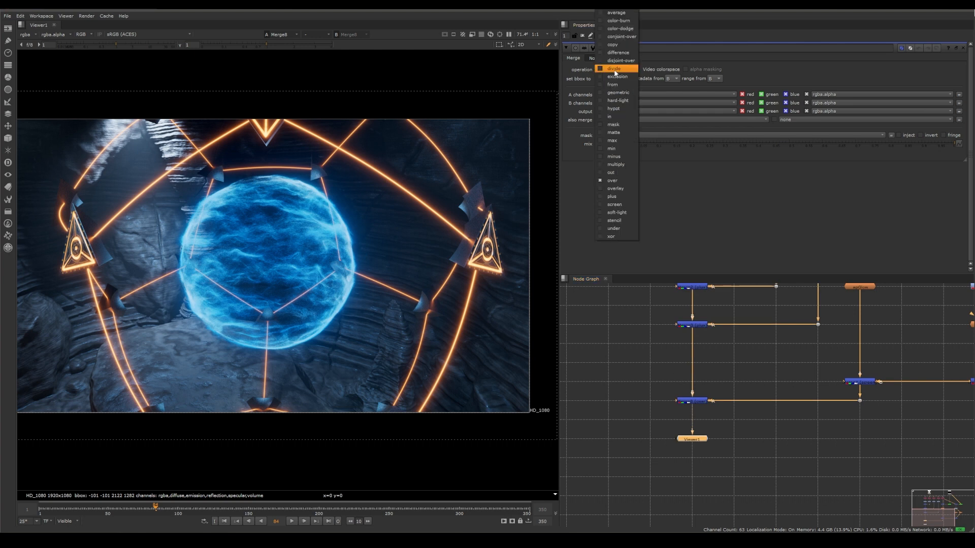
{"action": "left_click", "coordinate": [614, 204]}
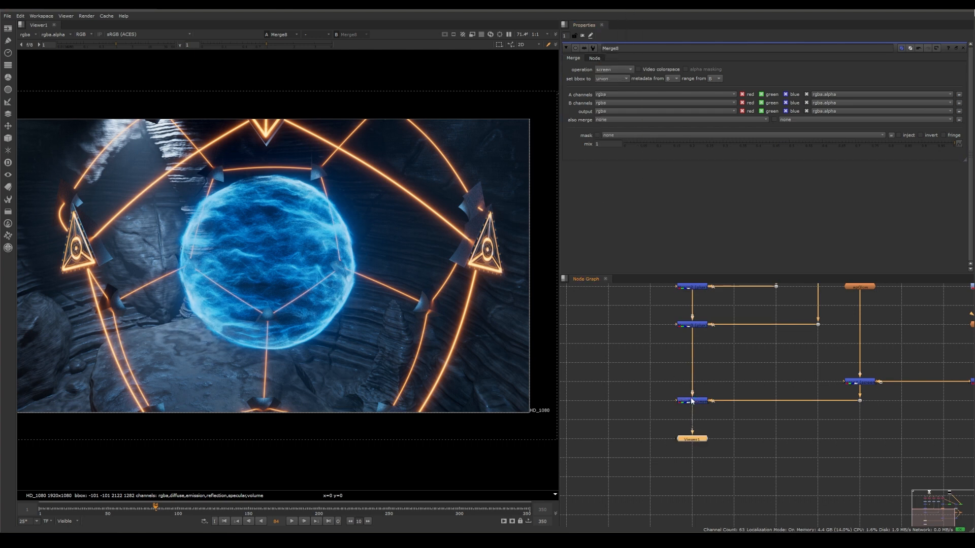
- Check the final composite at frame 237, and compare its bounding box with those of the graded-passes Merge and the combined glows Merge
{"action": "left_click_drag", "start_coordinate": [48, 510], "coordinate": [371, 511]}
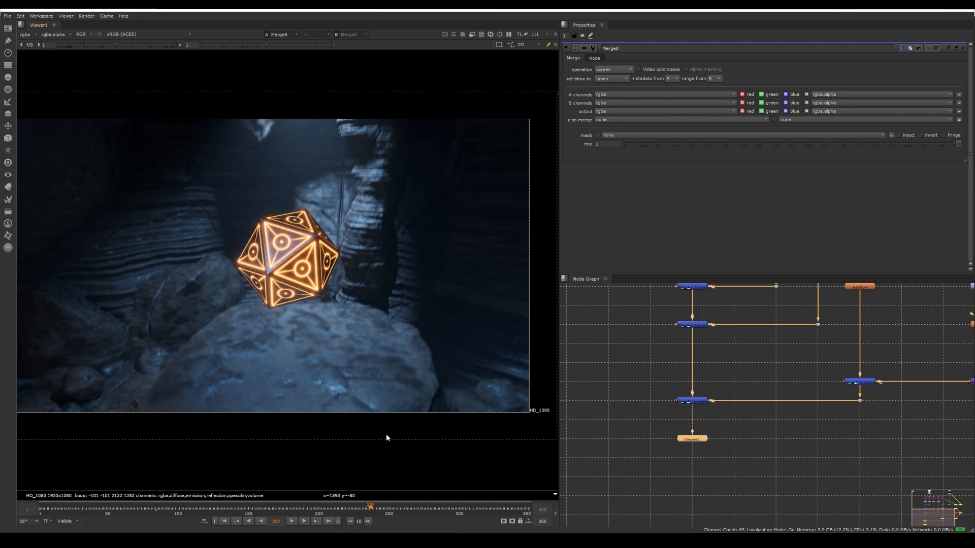
{"action": "scroll", "coordinate": [386, 435], "scroll_direction": "down", "scroll_amount": 2}
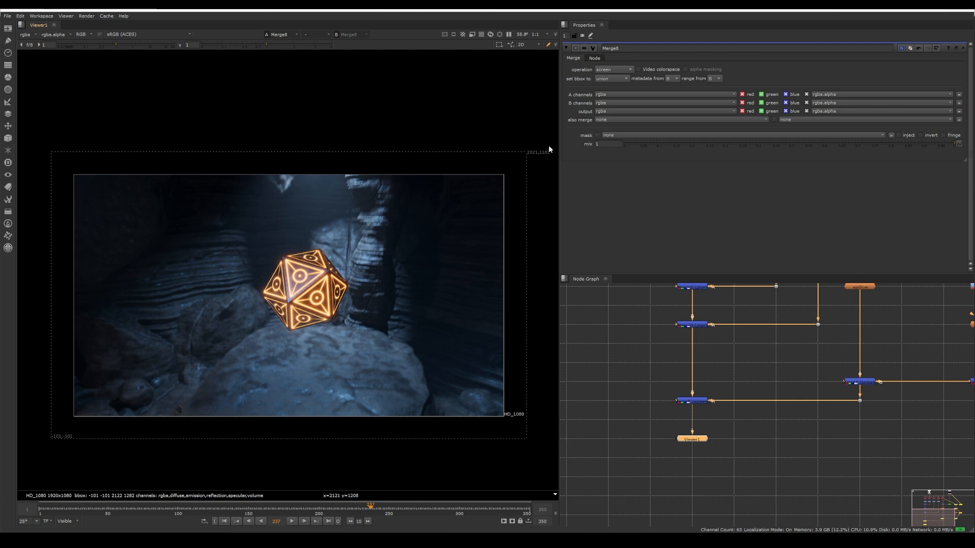
{"action": "left_click", "coordinate": [695, 324], "text": "ctrl+shift"}
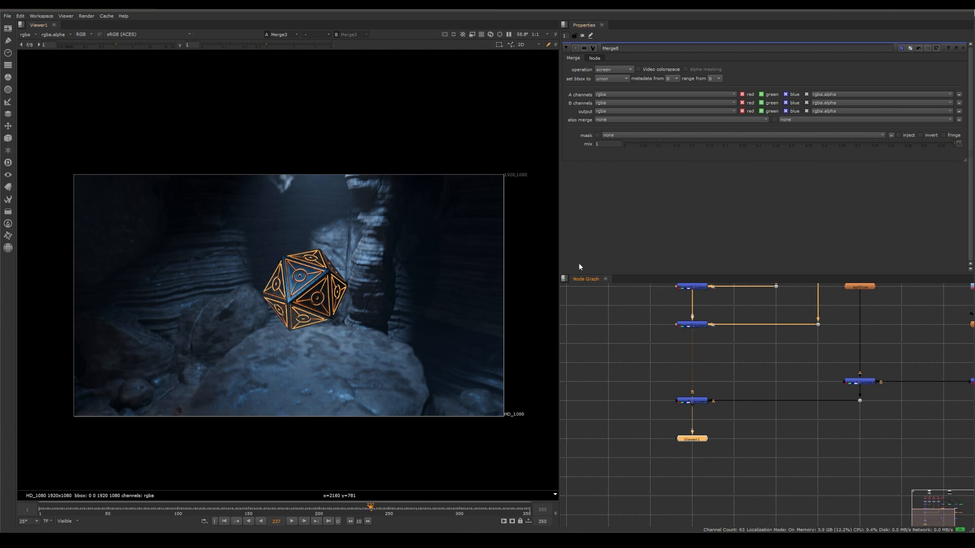
{"action": "left_click", "coordinate": [858, 383]}
{"action": "key", "text": "1"}
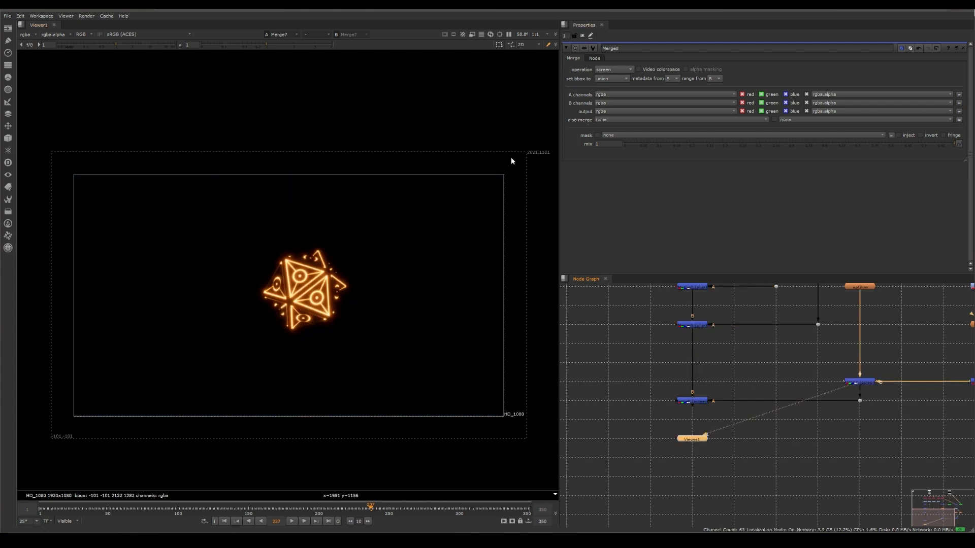
- Make room above the Viewer, connect a Reformat node below the final screen Merge and view its output
{"action": "left_click_drag", "start_coordinate": [691, 439], "coordinate": [695, 485]}
{"action": "left_click", "coordinate": [679, 440]}
{"action": "key", "text": "Tab"}
{"action": "type", "text": "refor"}
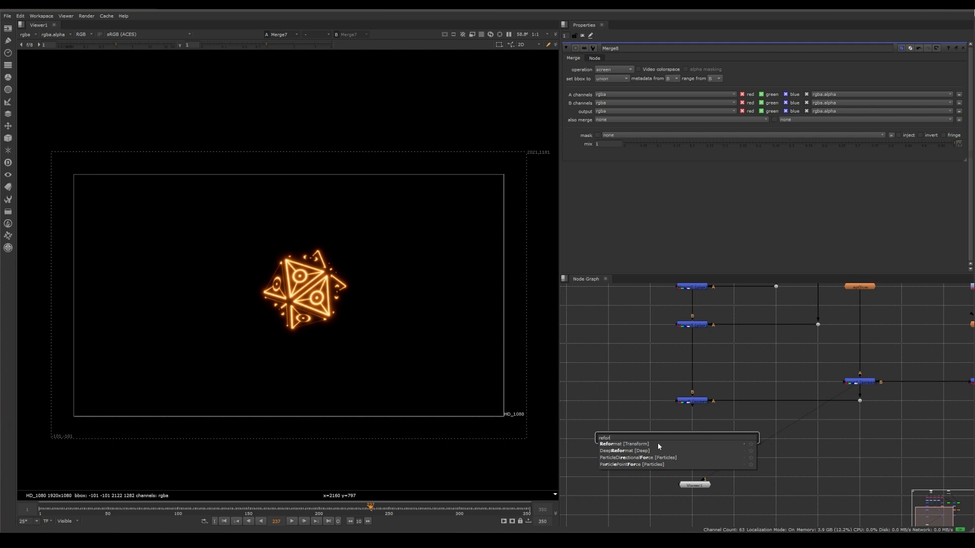
{"action": "key", "text": "Return"}
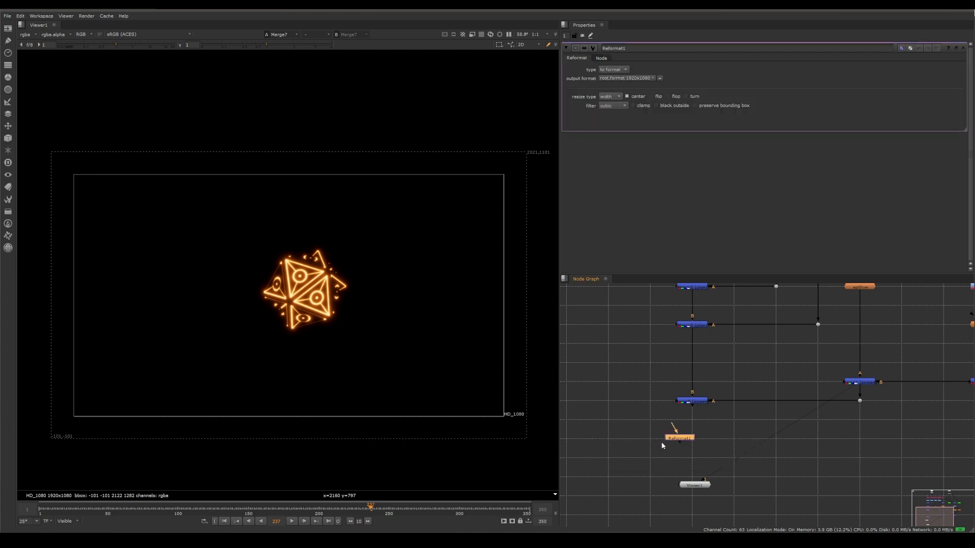
{"action": "left_click_drag", "start_coordinate": [689, 431], "coordinate": [692, 402]}
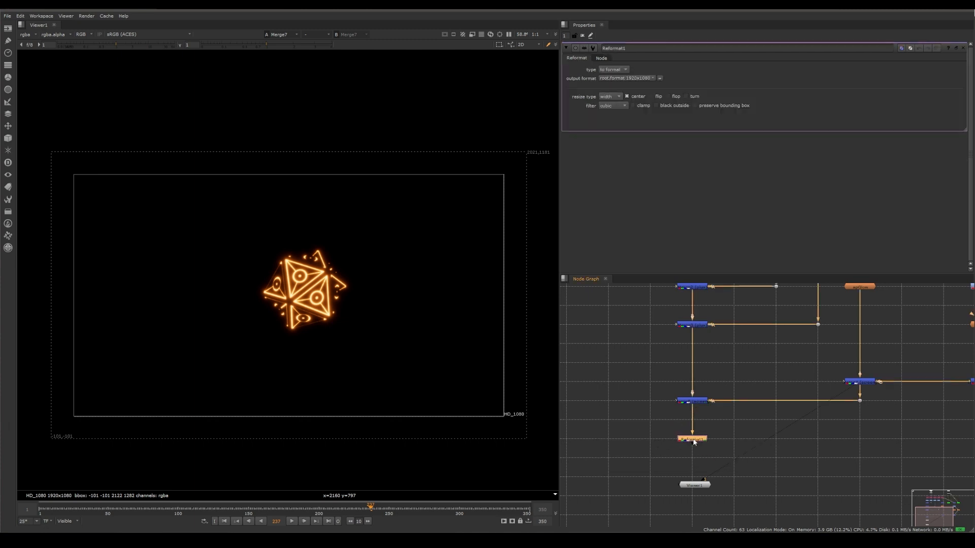
{"action": "key", "text": "1"}
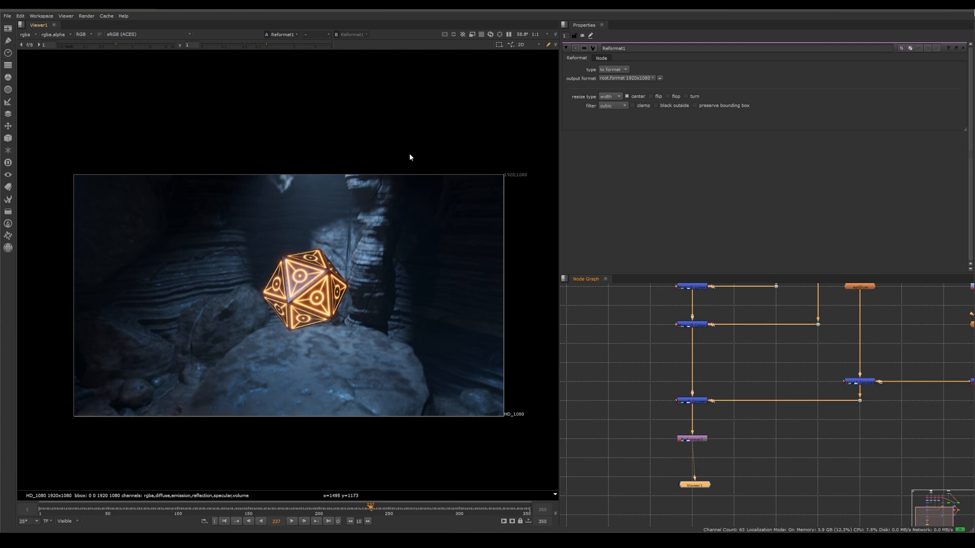
- Add a Write node beside the Viewer and connect its input to the Reformat node
{"action": "left_click", "coordinate": [637, 463]}
{"action": "key", "text": "Tab"}
{"action": "type", "text": "write"}
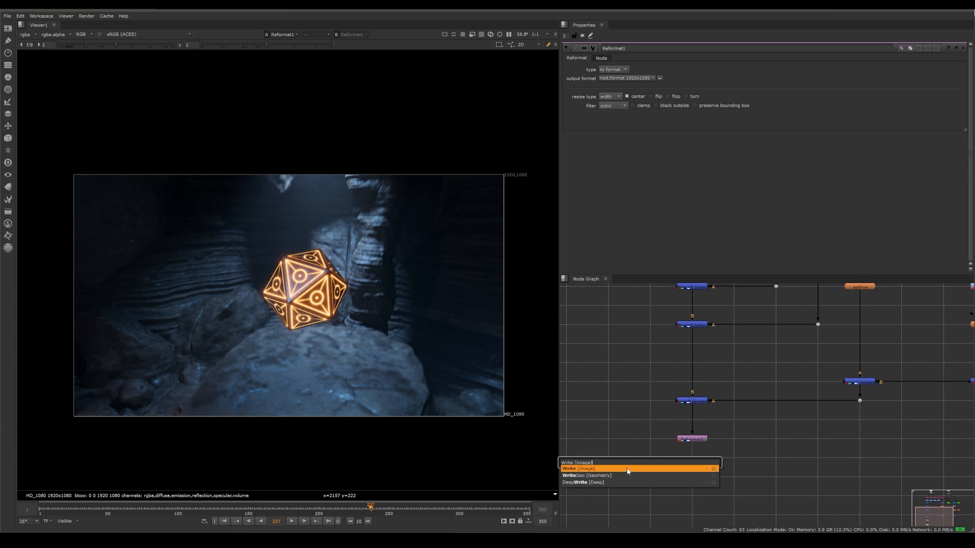
{"action": "key", "text": "Return"}
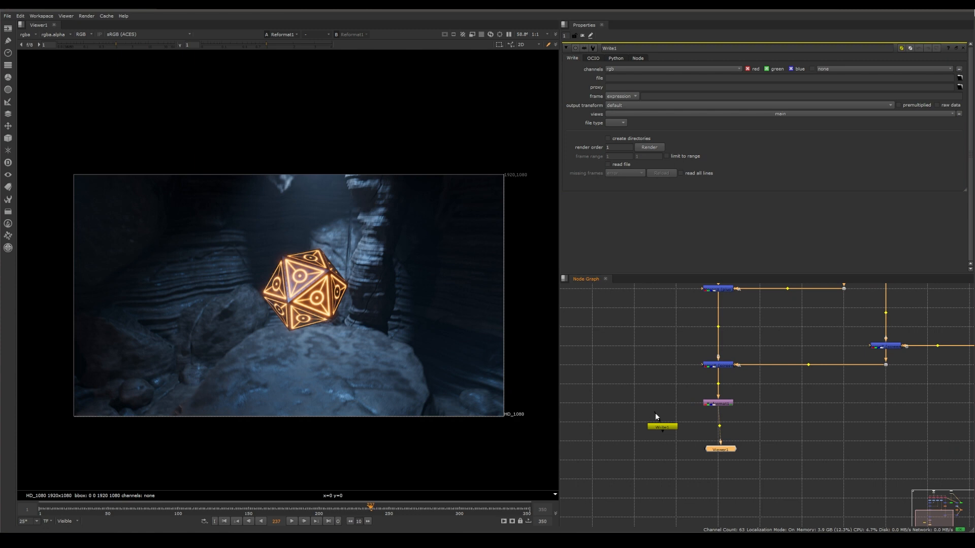
{"action": "left_click_drag", "start_coordinate": [656, 413], "coordinate": [717, 406]}
{"action": "left_click", "coordinate": [663, 427]}
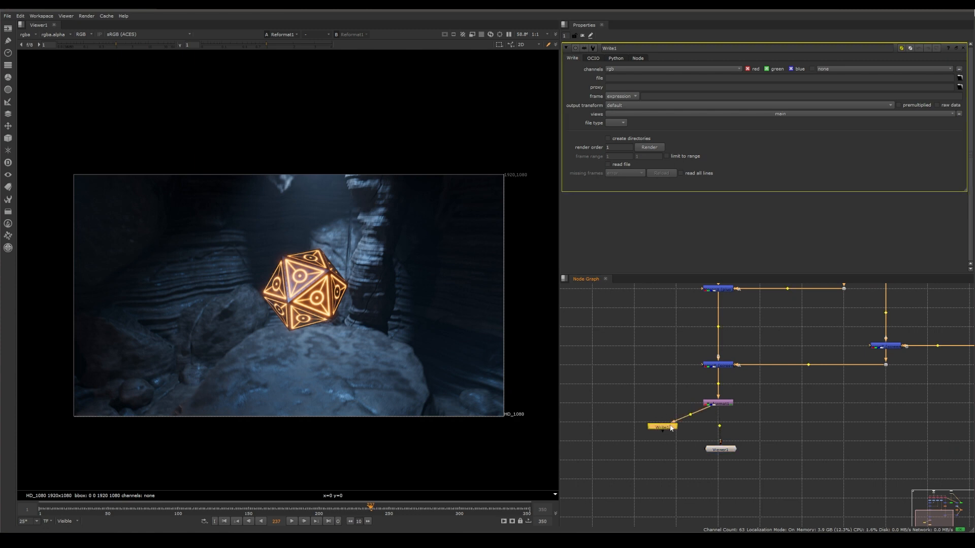
- Set the Write node's output file to the PNG sequence Planet_CC.####.png in the project's render folder
{"action": "left_click", "coordinate": [959, 77]}
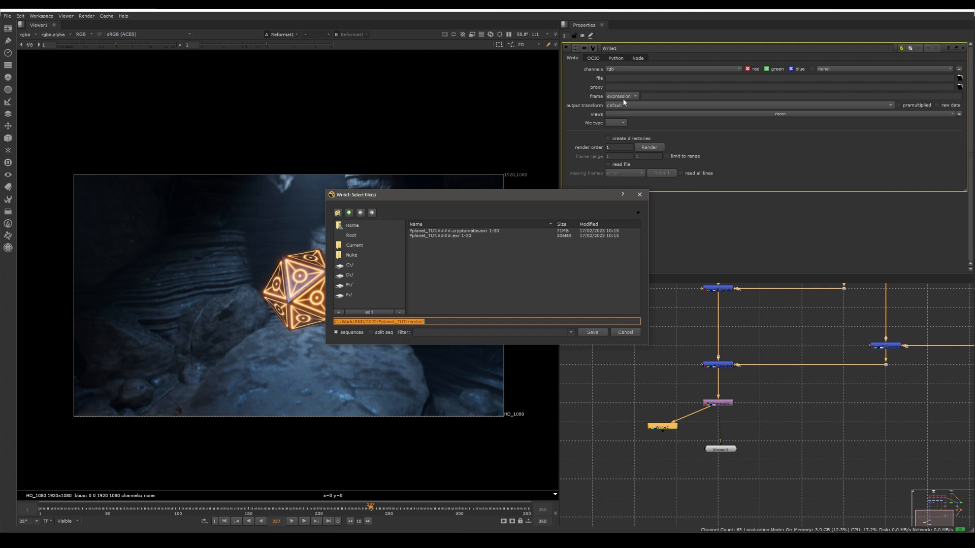
{"action": "left_click", "coordinate": [443, 321]}
{"action": "type", "text": "Plan"}
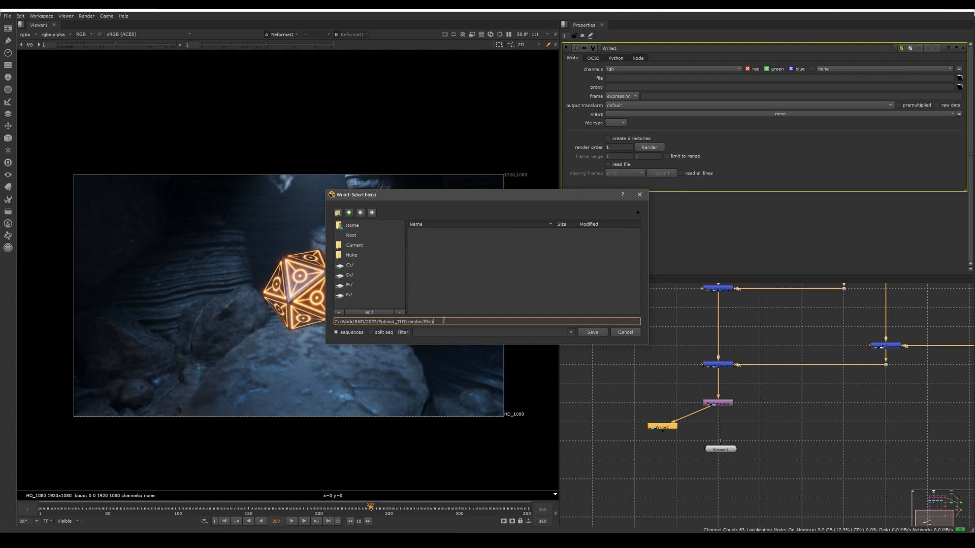
{"action": "type", "text": "et_Co"}
{"action": "key", "text": "Return"}
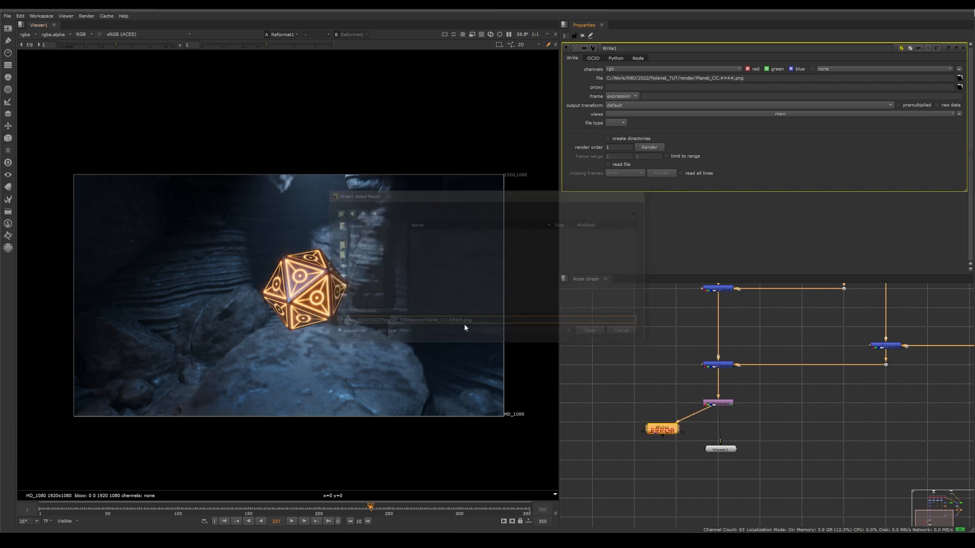
{"action": "left_click", "coordinate": [736, 77]}
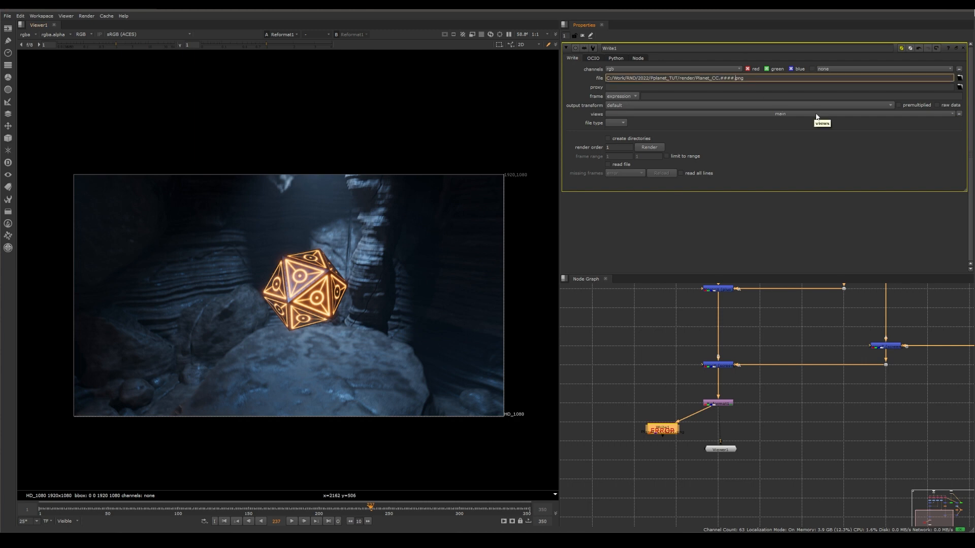
{"action": "left_click", "coordinate": [755, 321]}
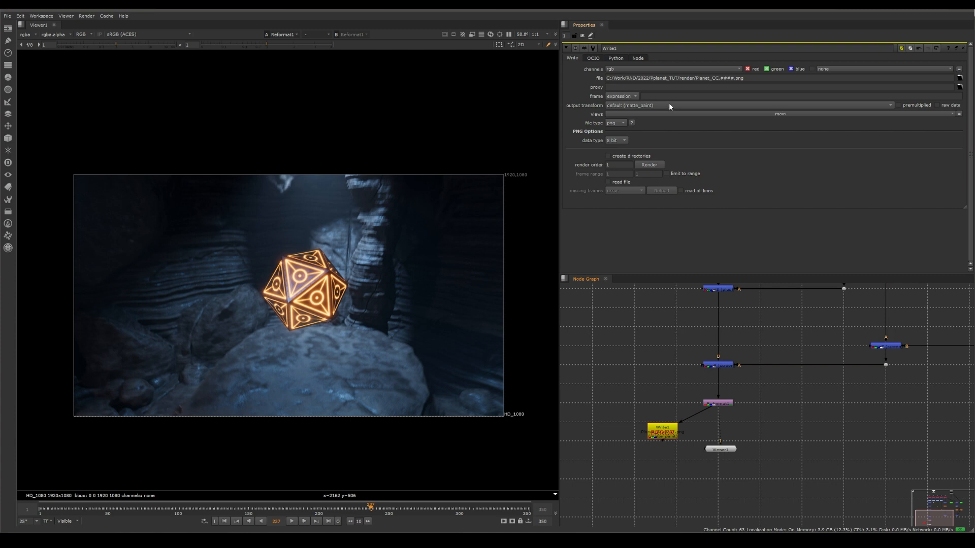
- Set the Write node's output transform to Output - sRGB and render frames 1-350
{"action": "left_click", "coordinate": [672, 105]}
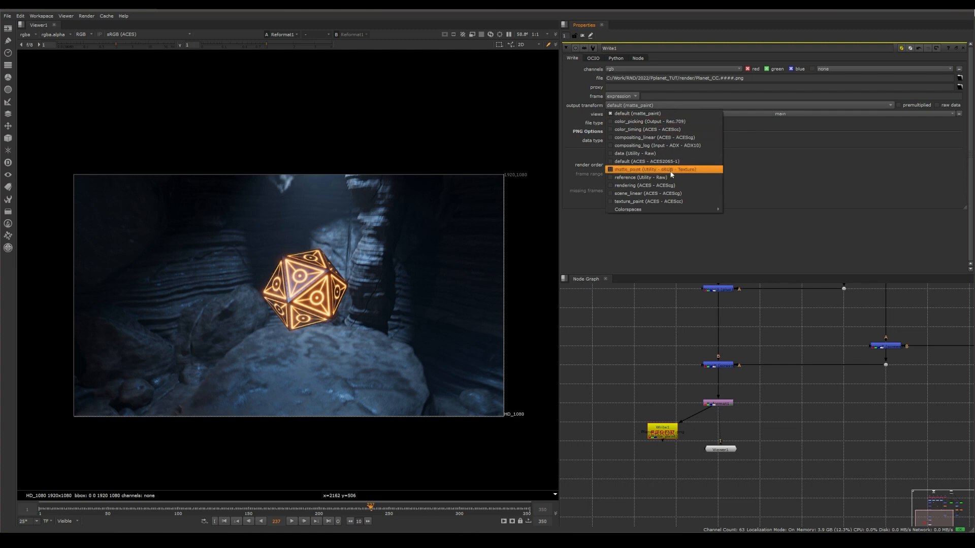
{"action": "mouse_move", "coordinate": [665, 210]}
{"action": "mouse_move", "coordinate": [748, 228]}
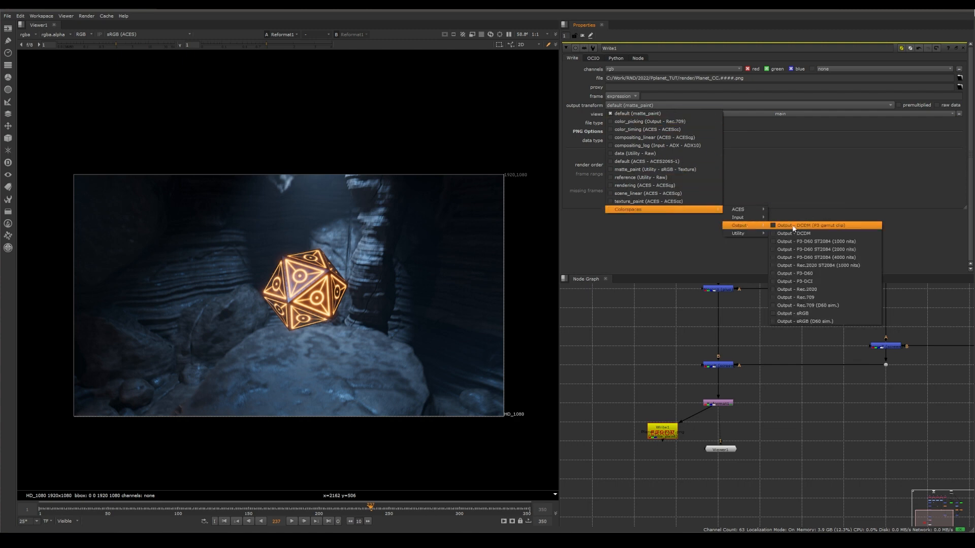
{"action": "left_click", "coordinate": [774, 315]}
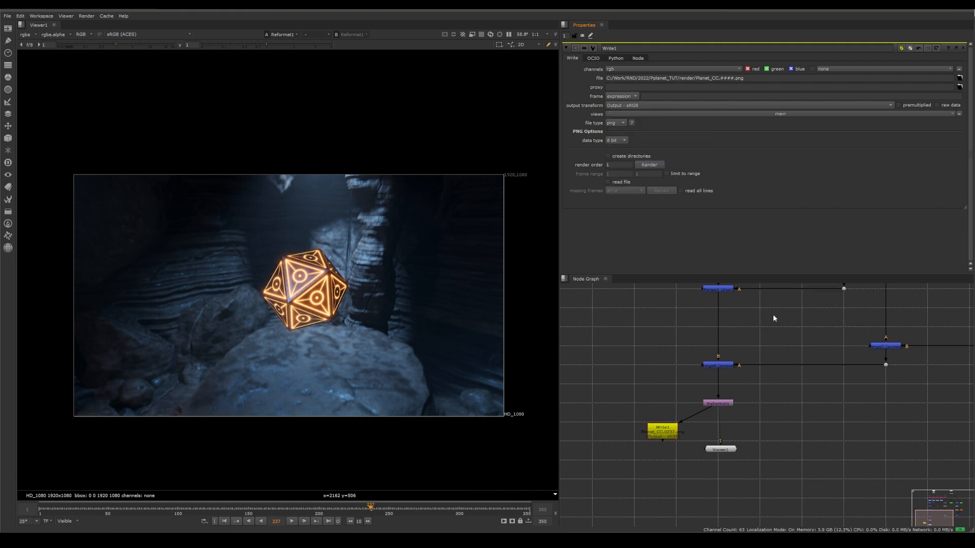
{"action": "left_click", "coordinate": [650, 166]}
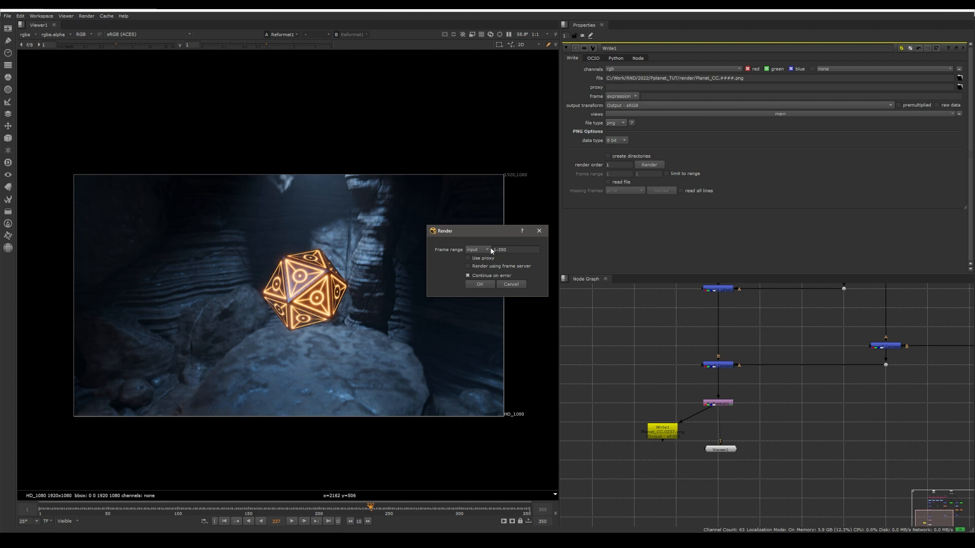
{"action": "left_click", "coordinate": [481, 285]}
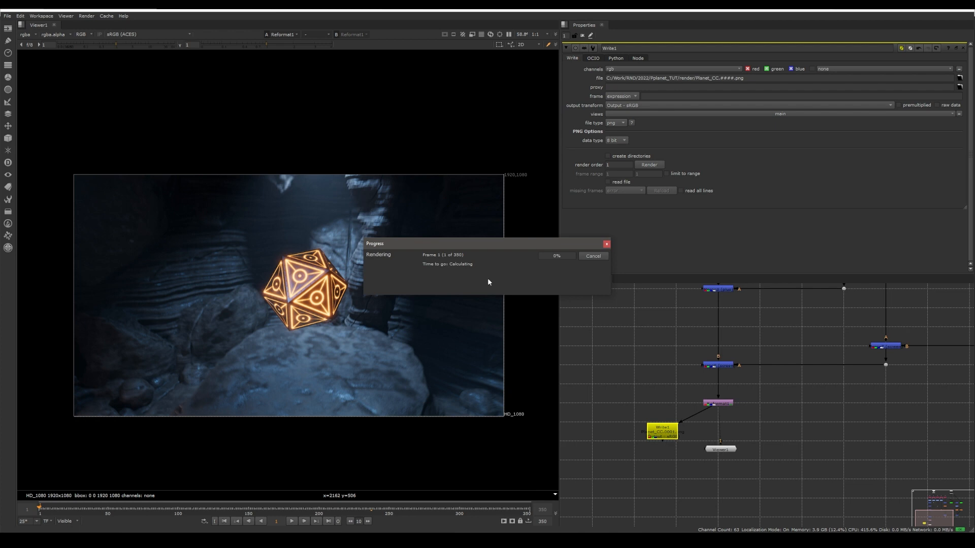